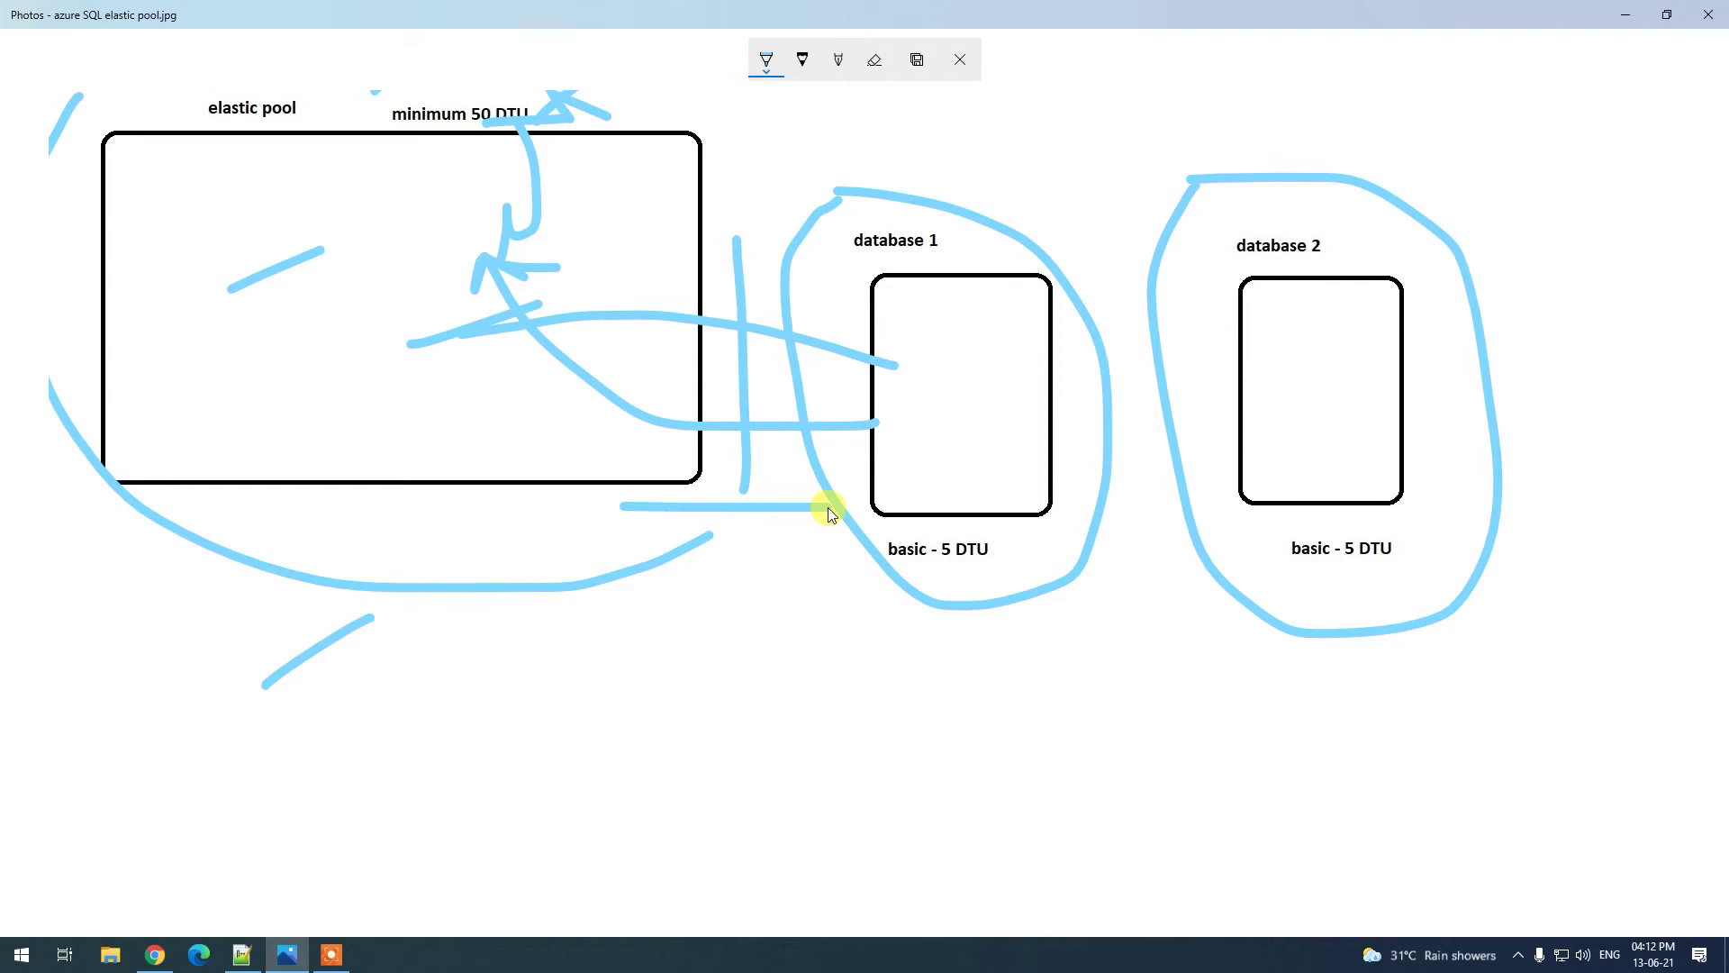
Add freehand pen strokes beside database 1 and inside the elastic pool box on the diagram.
{"action": "left_click_drag", "start_coordinate": [894, 492], "coordinate": [819, 591]}
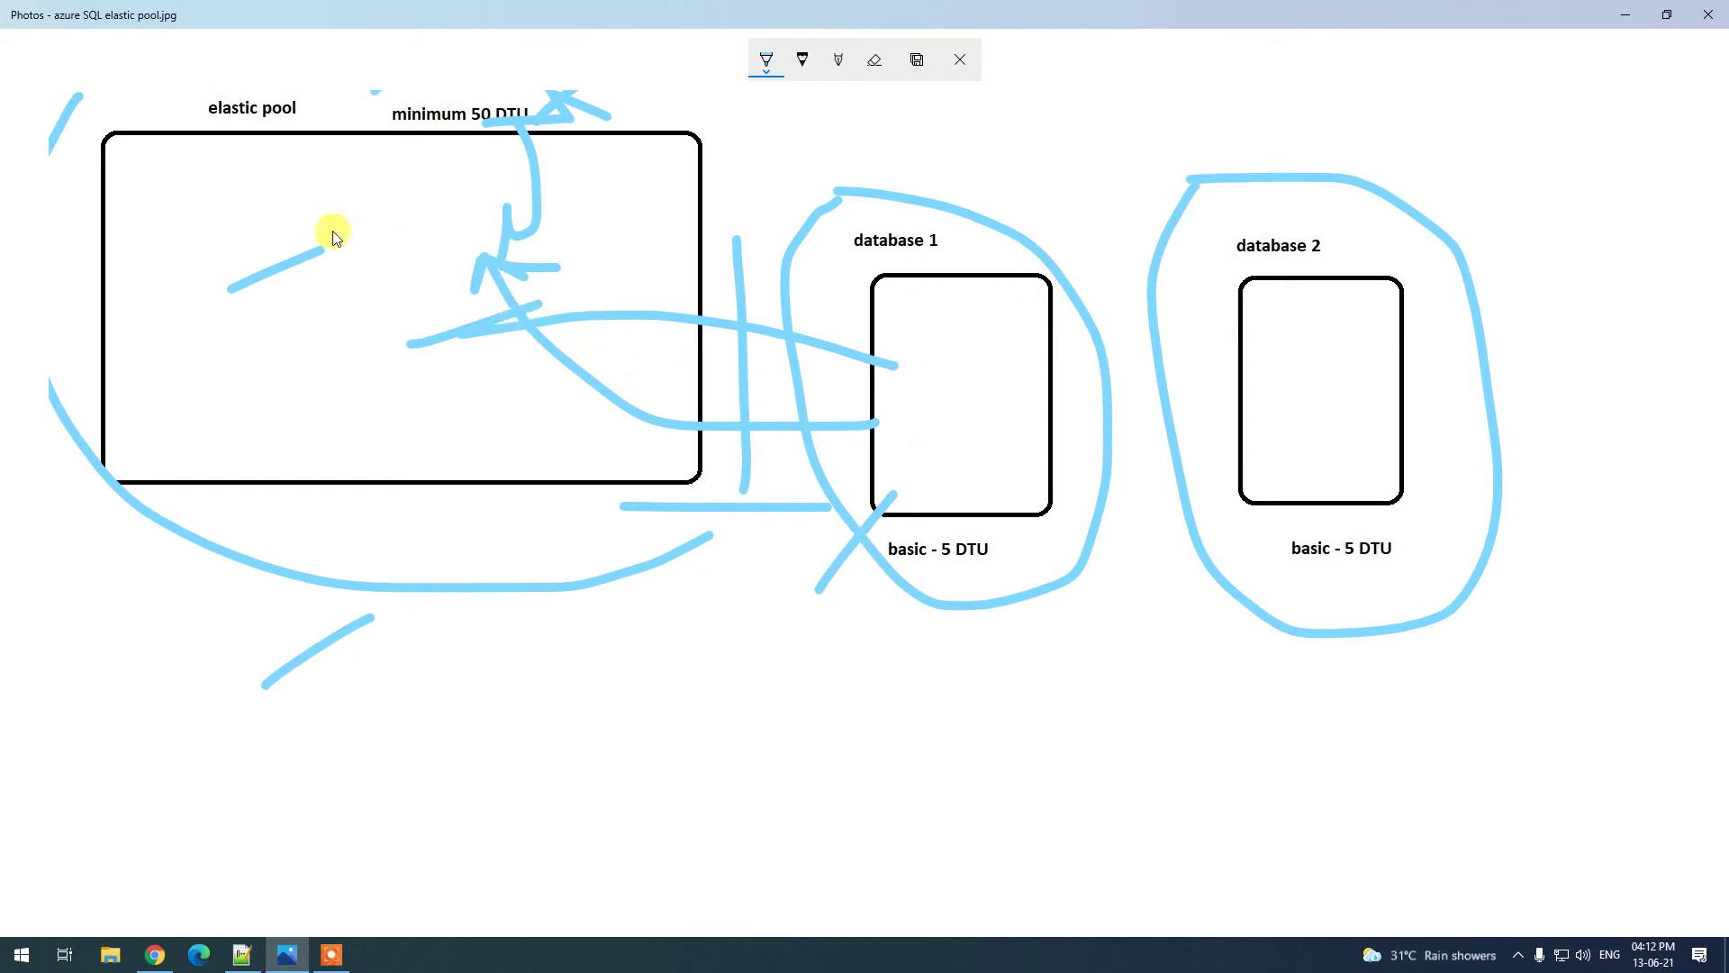
{"action": "left_click_drag", "start_coordinate": [413, 291], "coordinate": [434, 401]}
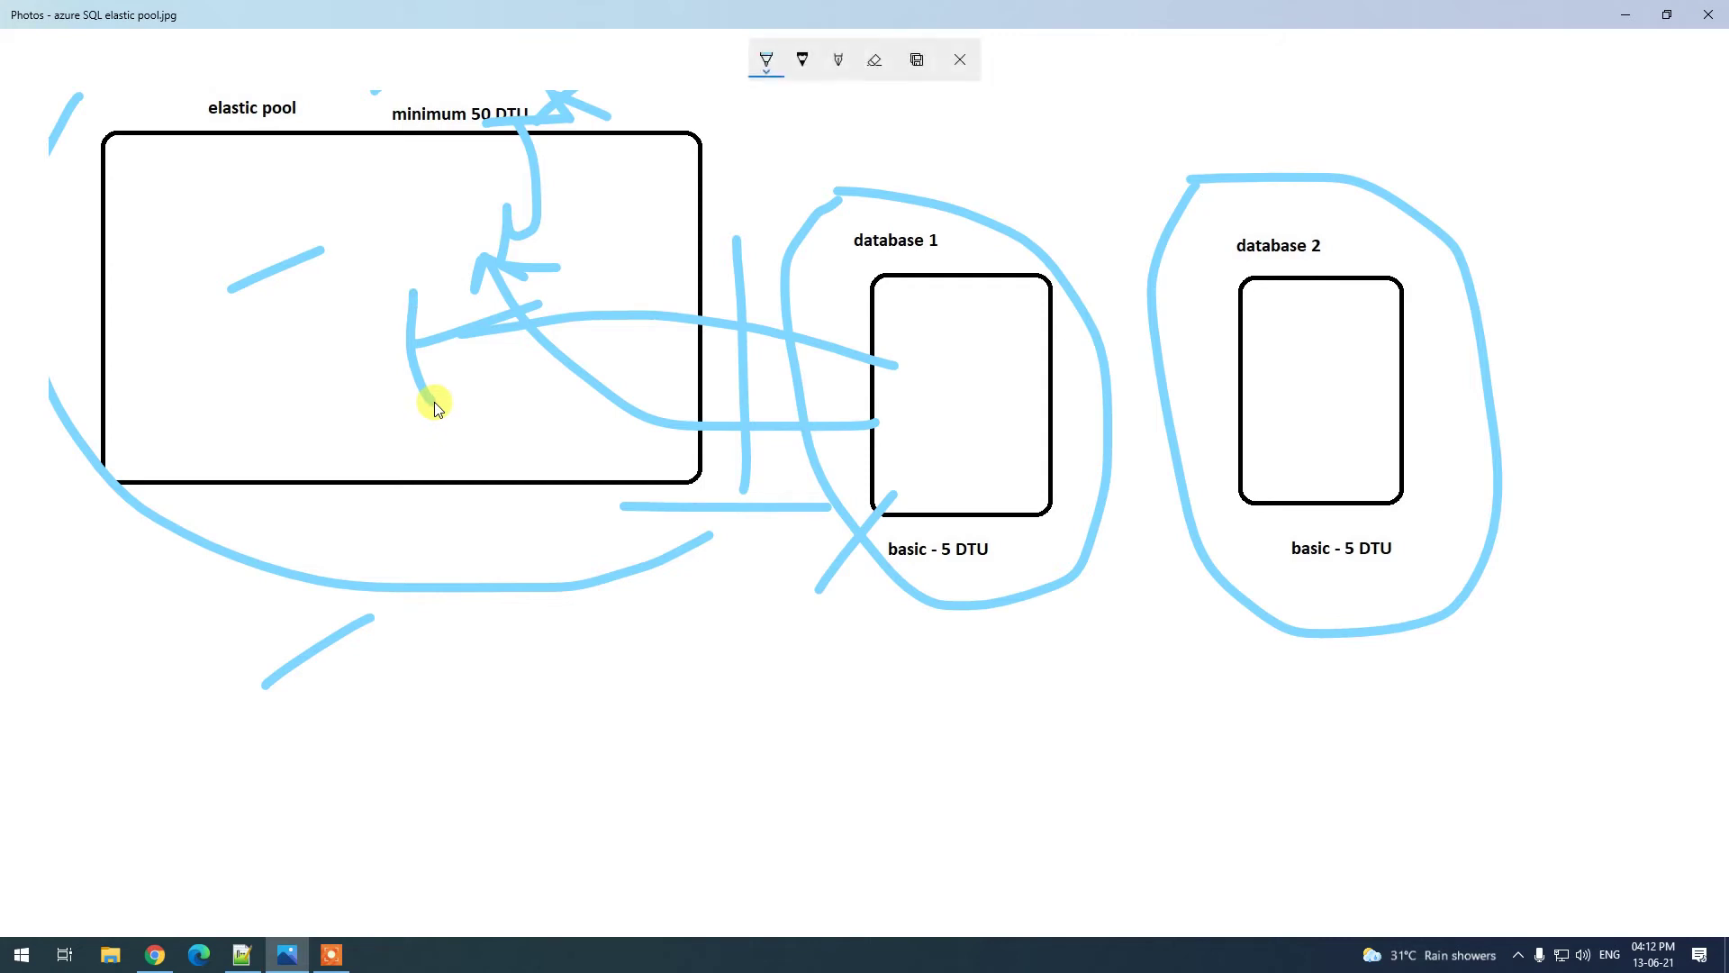
{"action": "left_click_drag", "start_coordinate": [783, 621], "coordinate": [870, 598]}
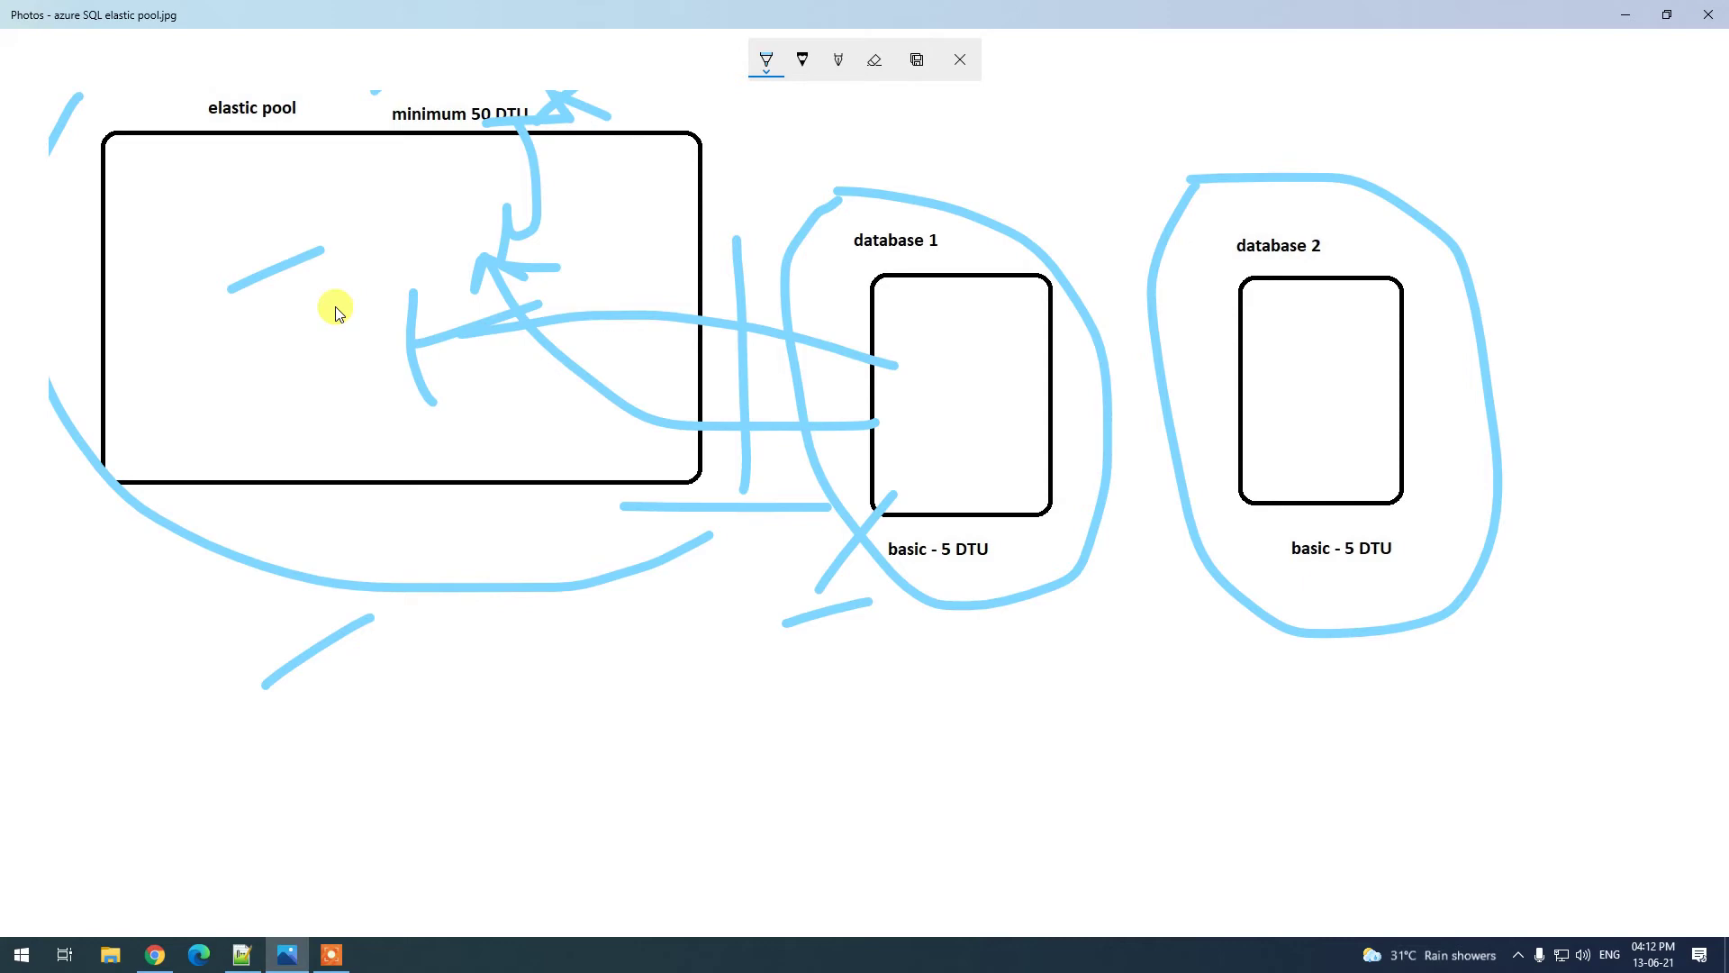
Switch to the Azure portal in Chrome, find the SQL databases service and start creating a new database.
{"action": "left_click", "coordinate": [155, 953]}
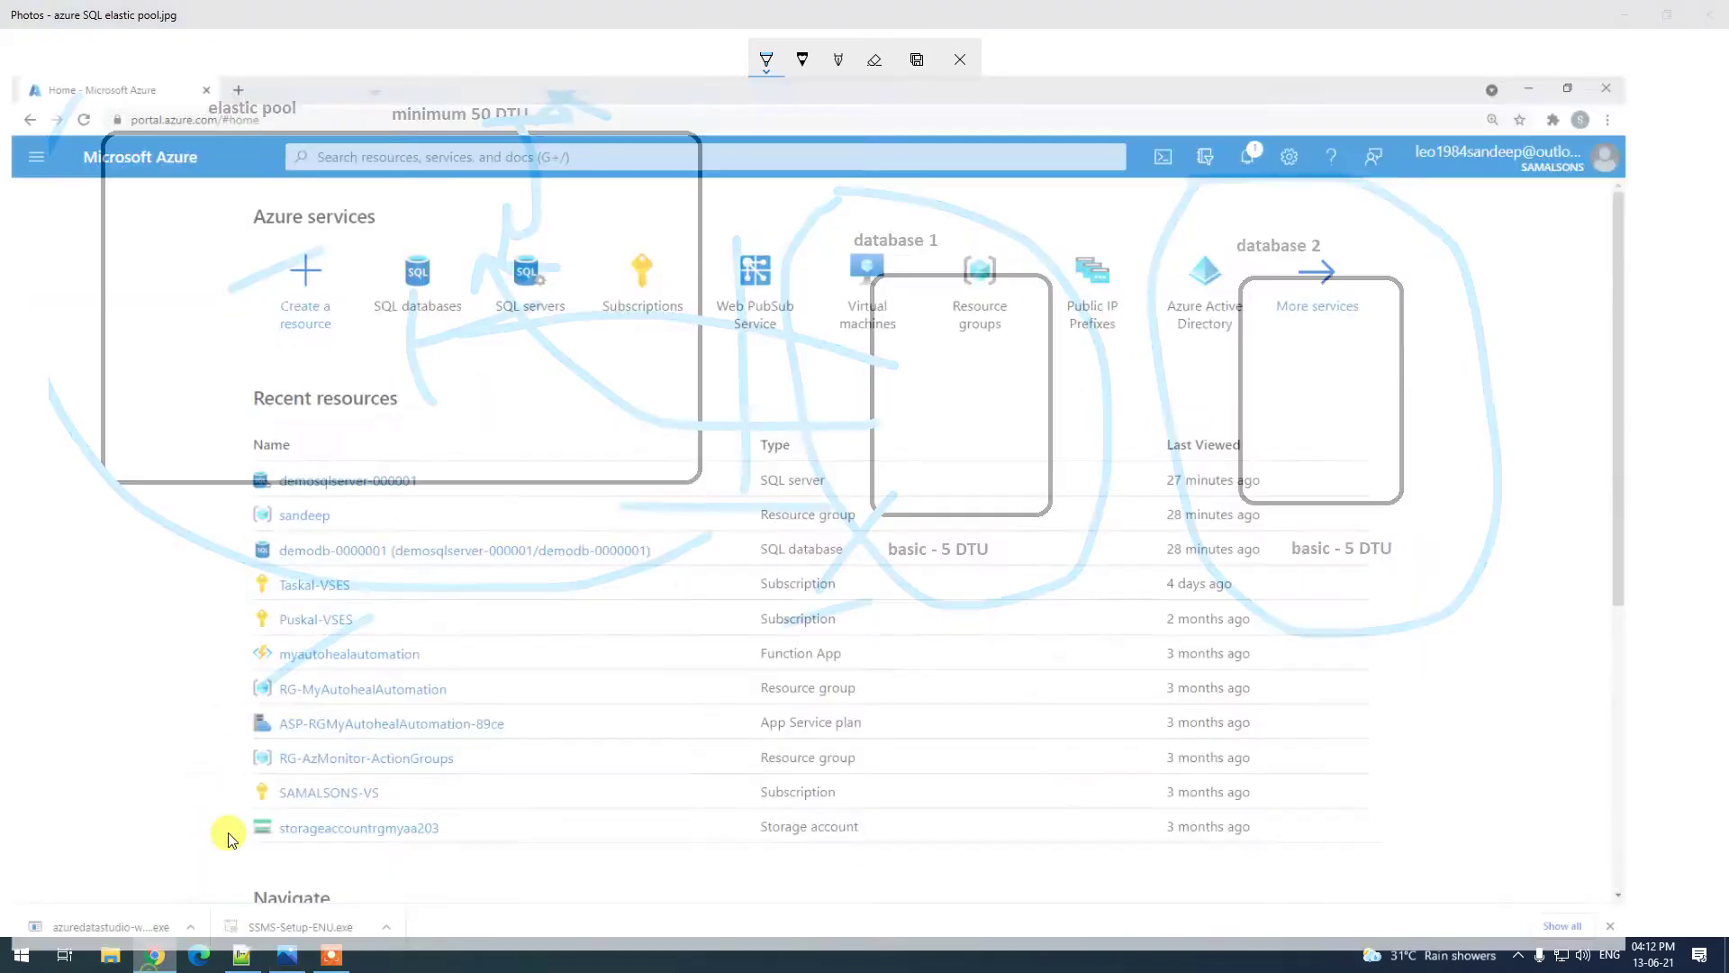
{"action": "left_click", "coordinate": [439, 90]}
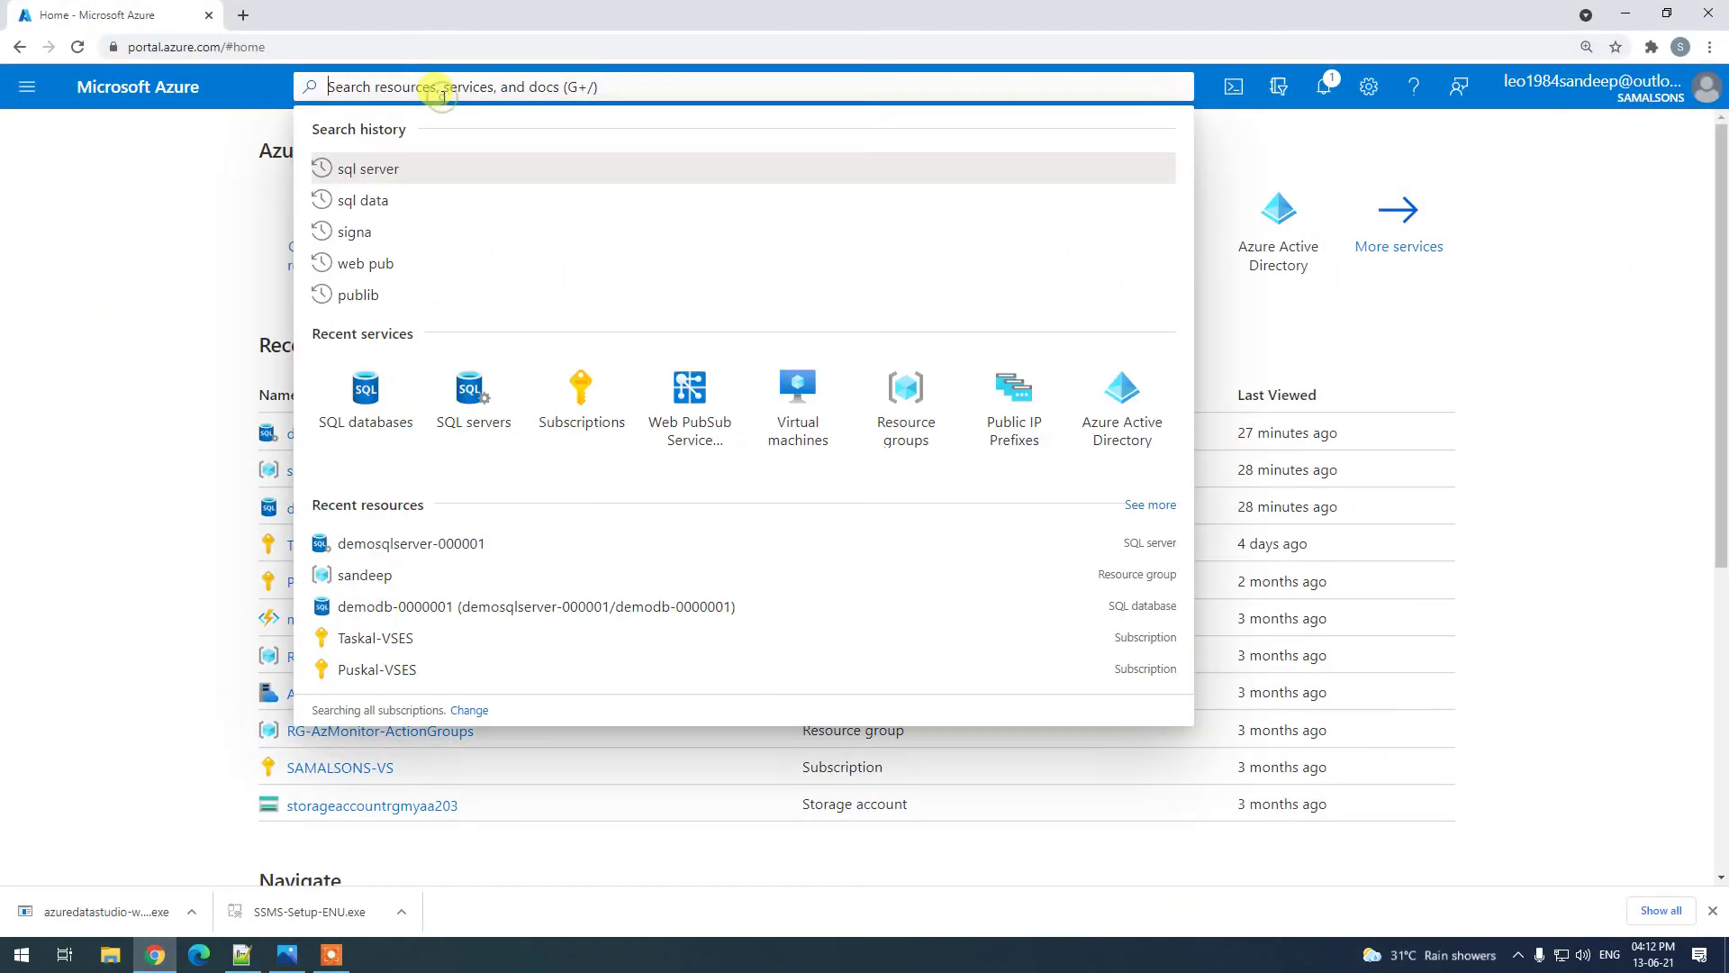
{"action": "type", "text": "sql data"}
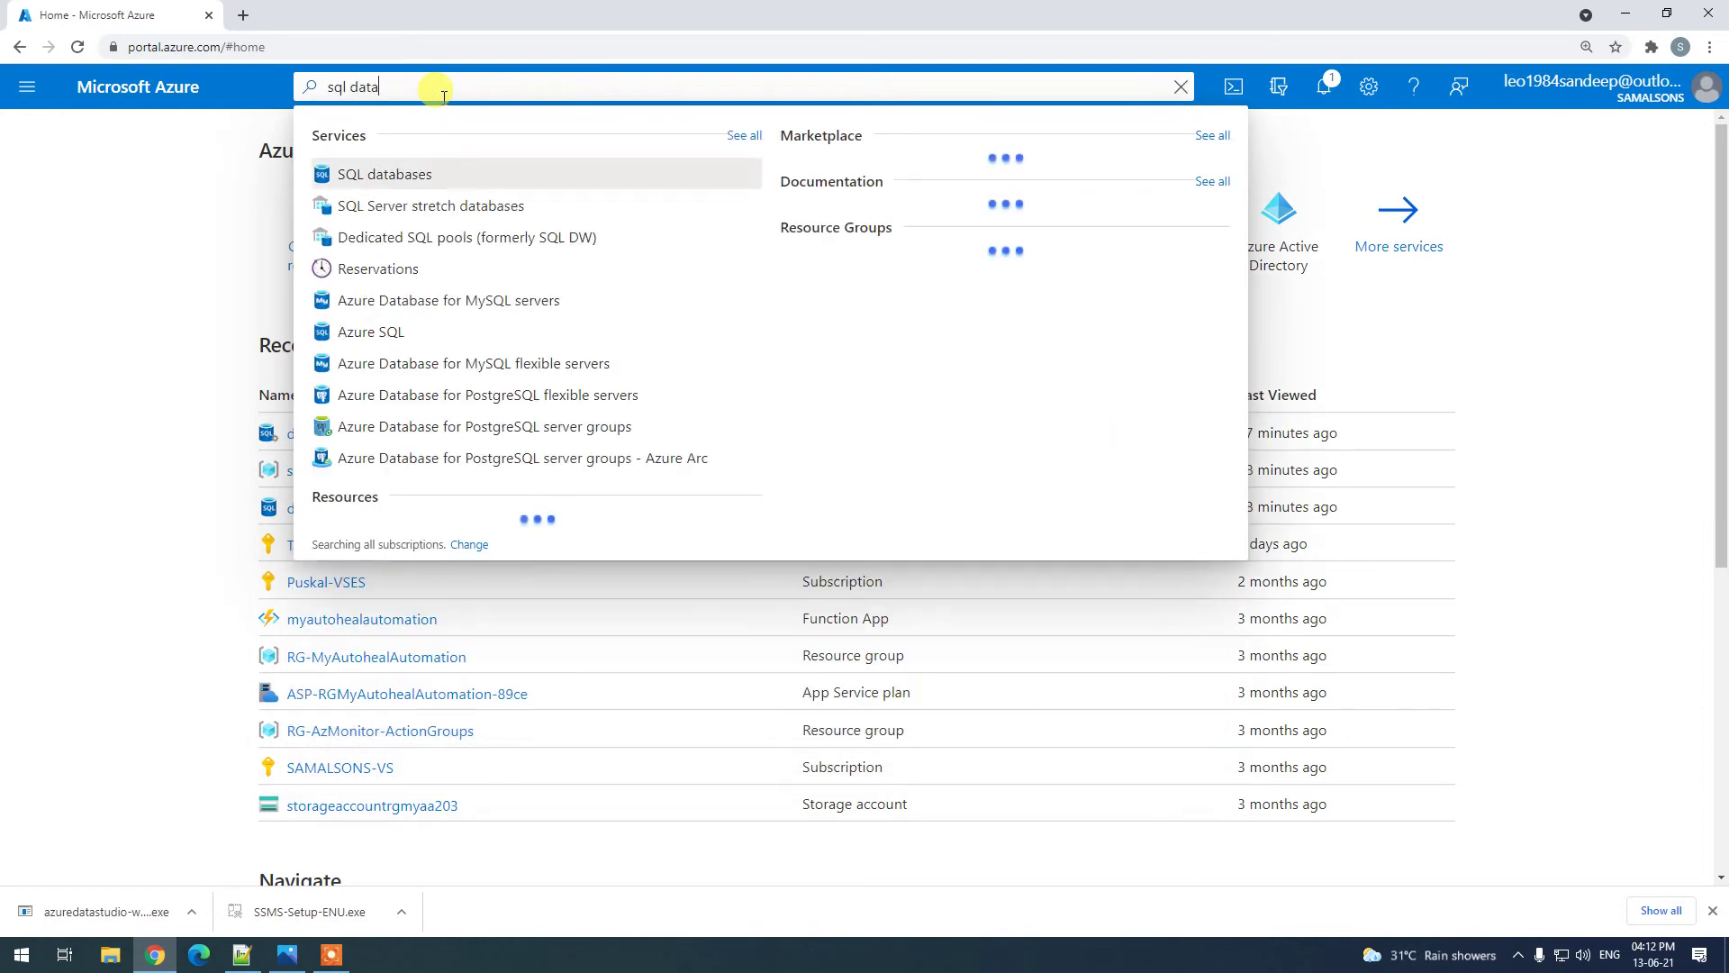
{"action": "left_click", "coordinate": [413, 174]}
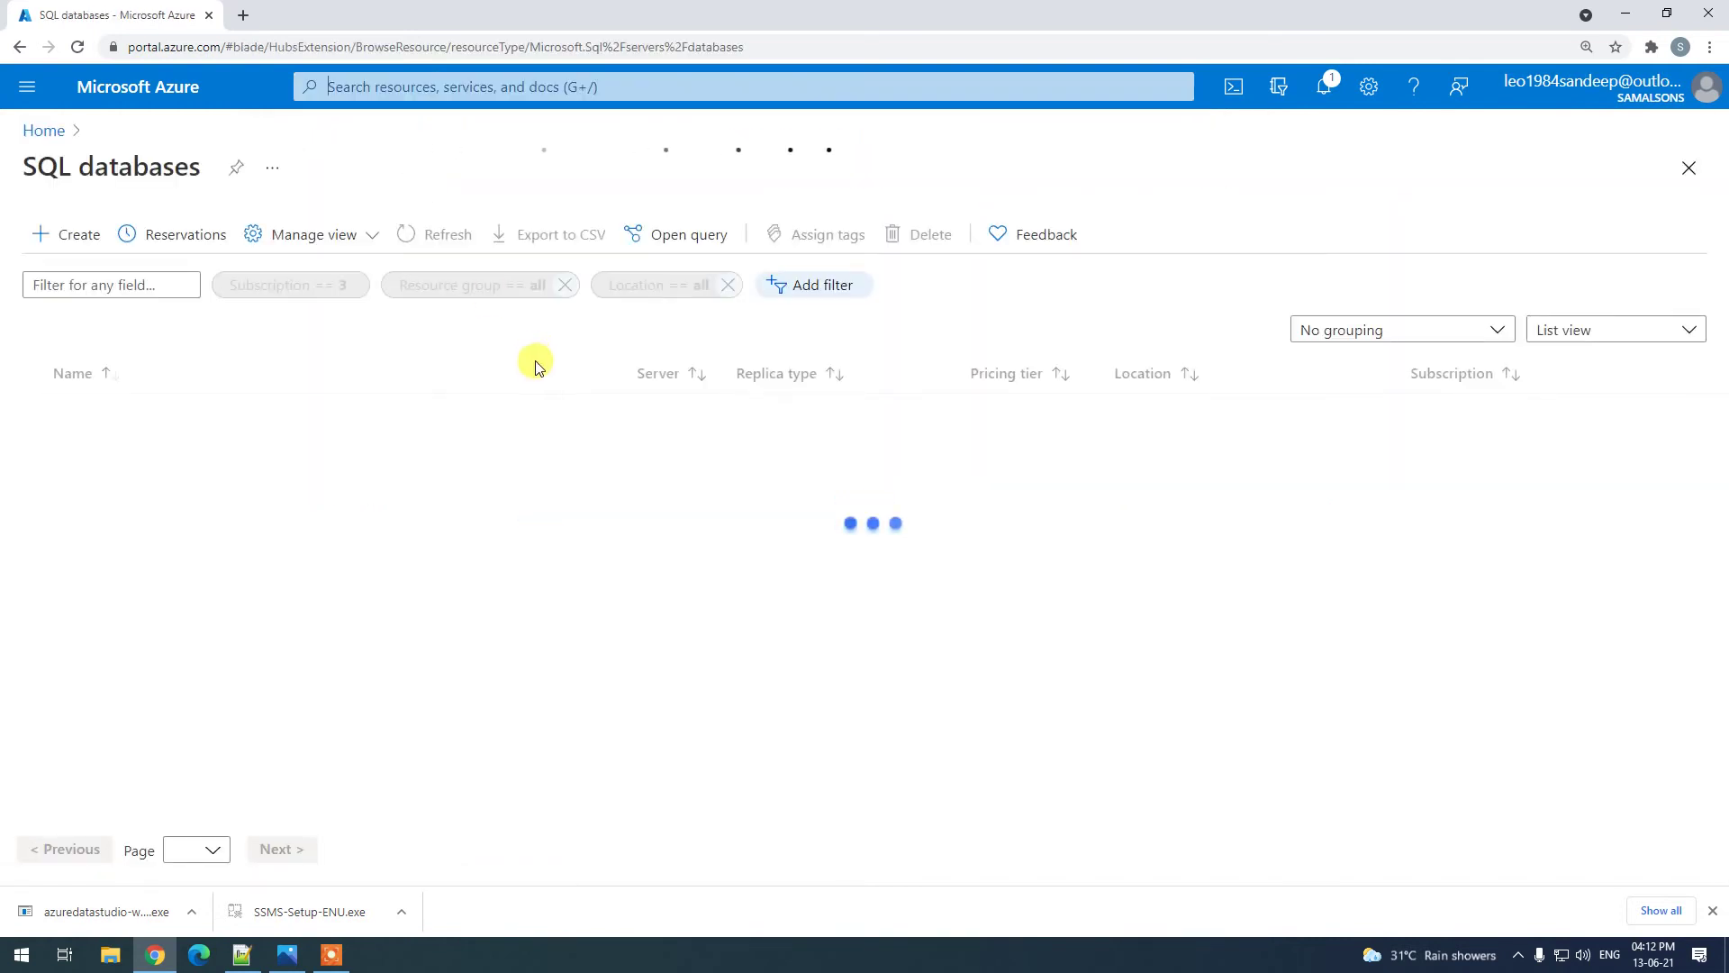
{"action": "left_click", "coordinate": [79, 241]}
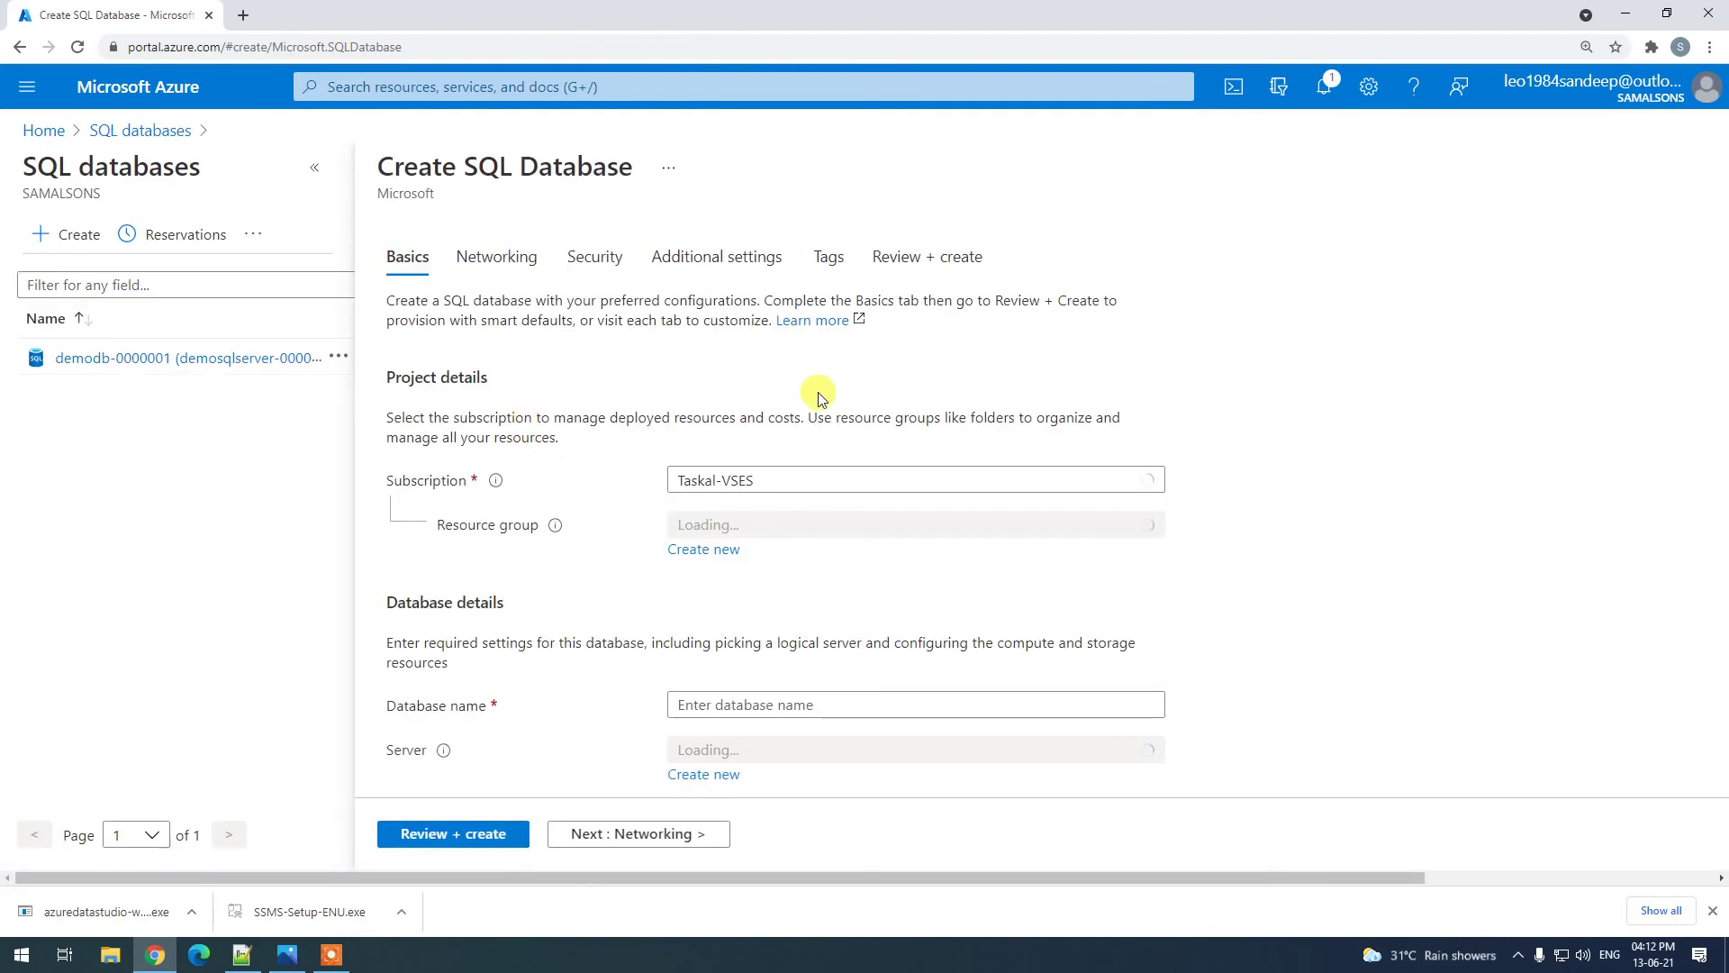
Choose the existing resource group and name the database elasticdb-000001.
{"action": "left_click", "coordinate": [733, 344]}
{"action": "left_click", "coordinate": [733, 344]}
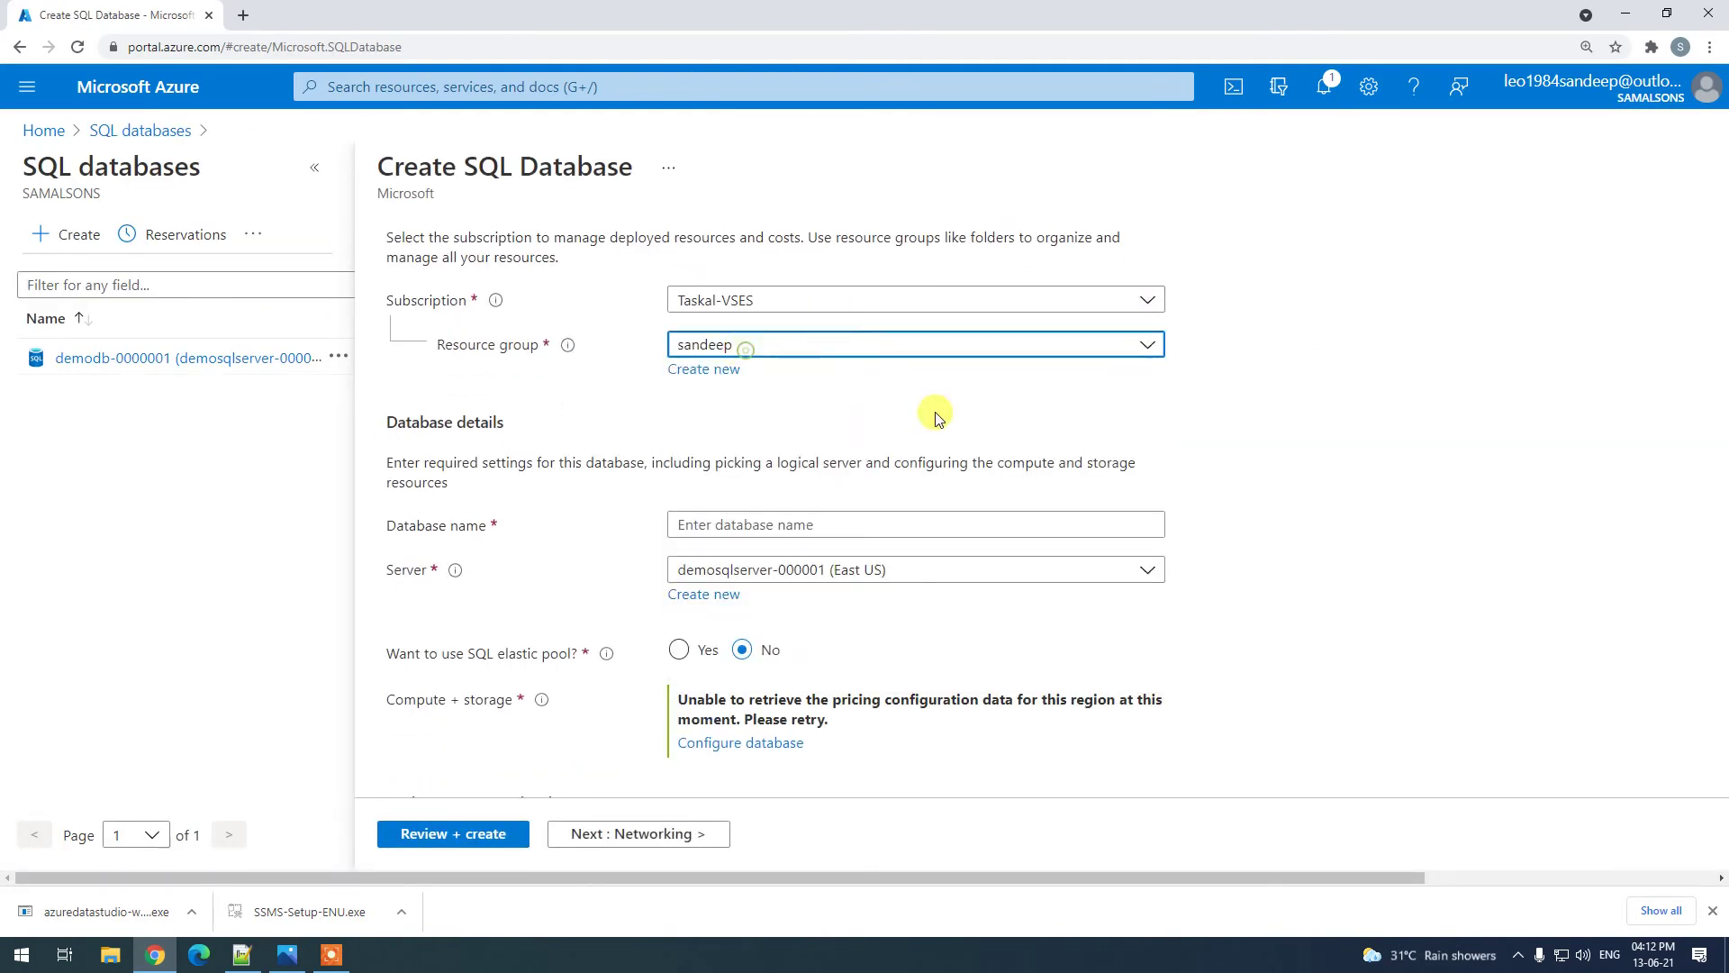
{"action": "left_click", "coordinate": [720, 527]}
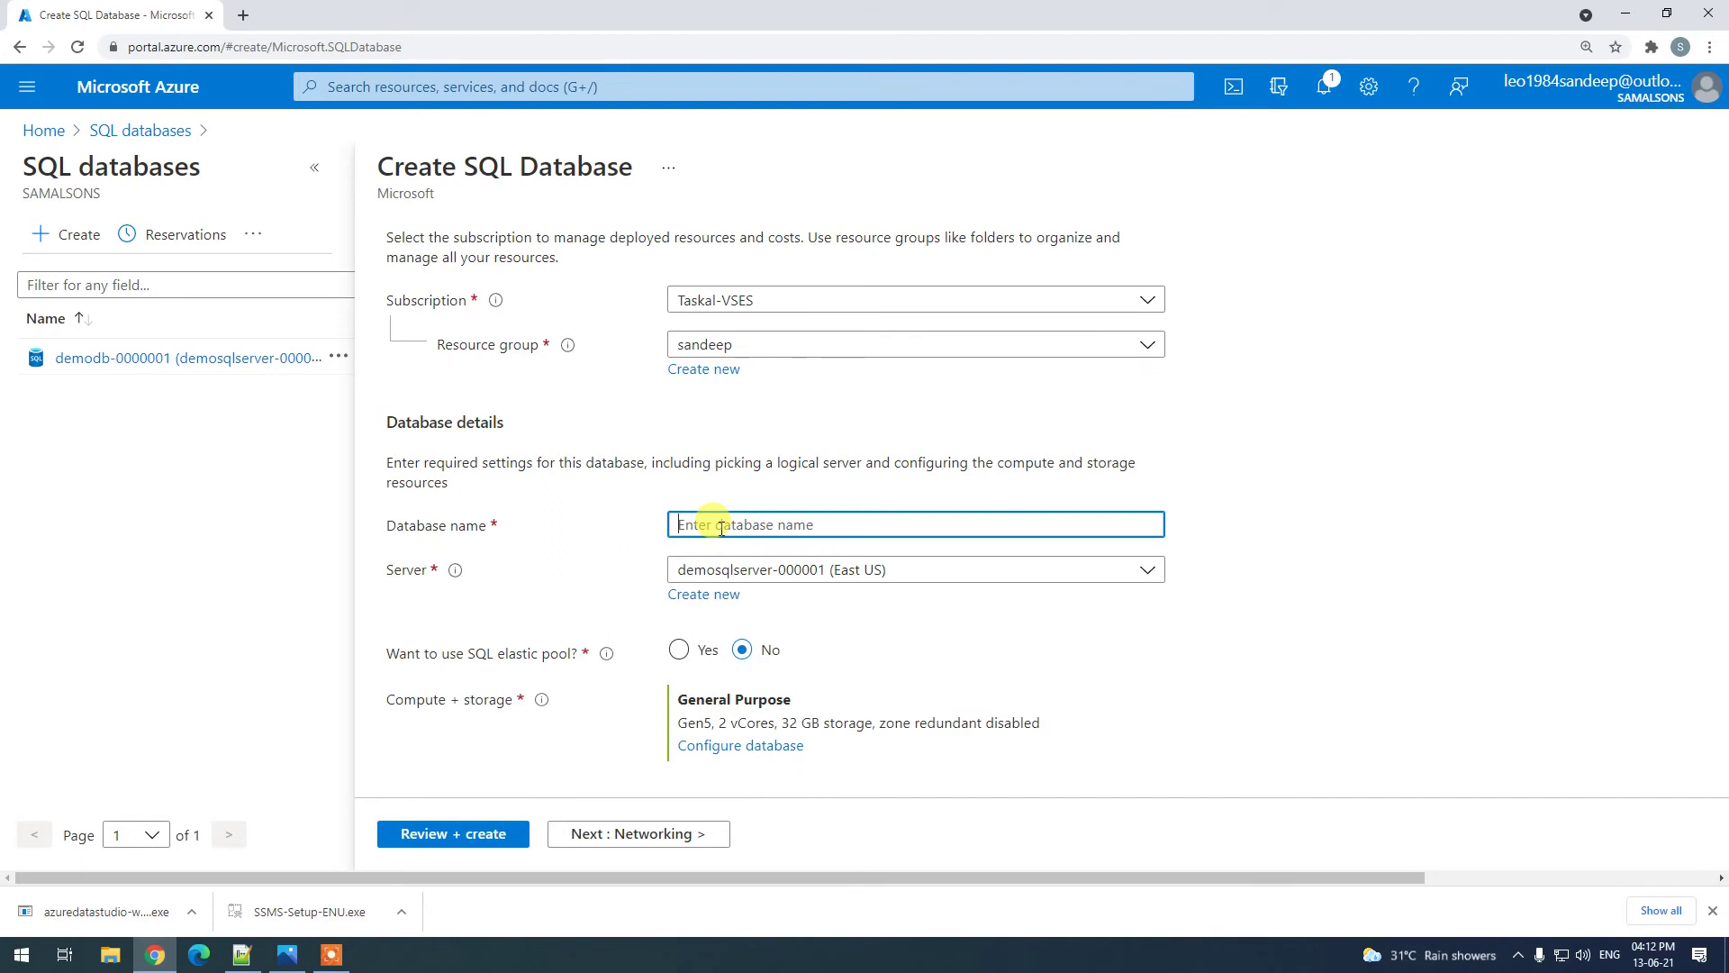
{"action": "type", "text": "elasticdb-000001"}
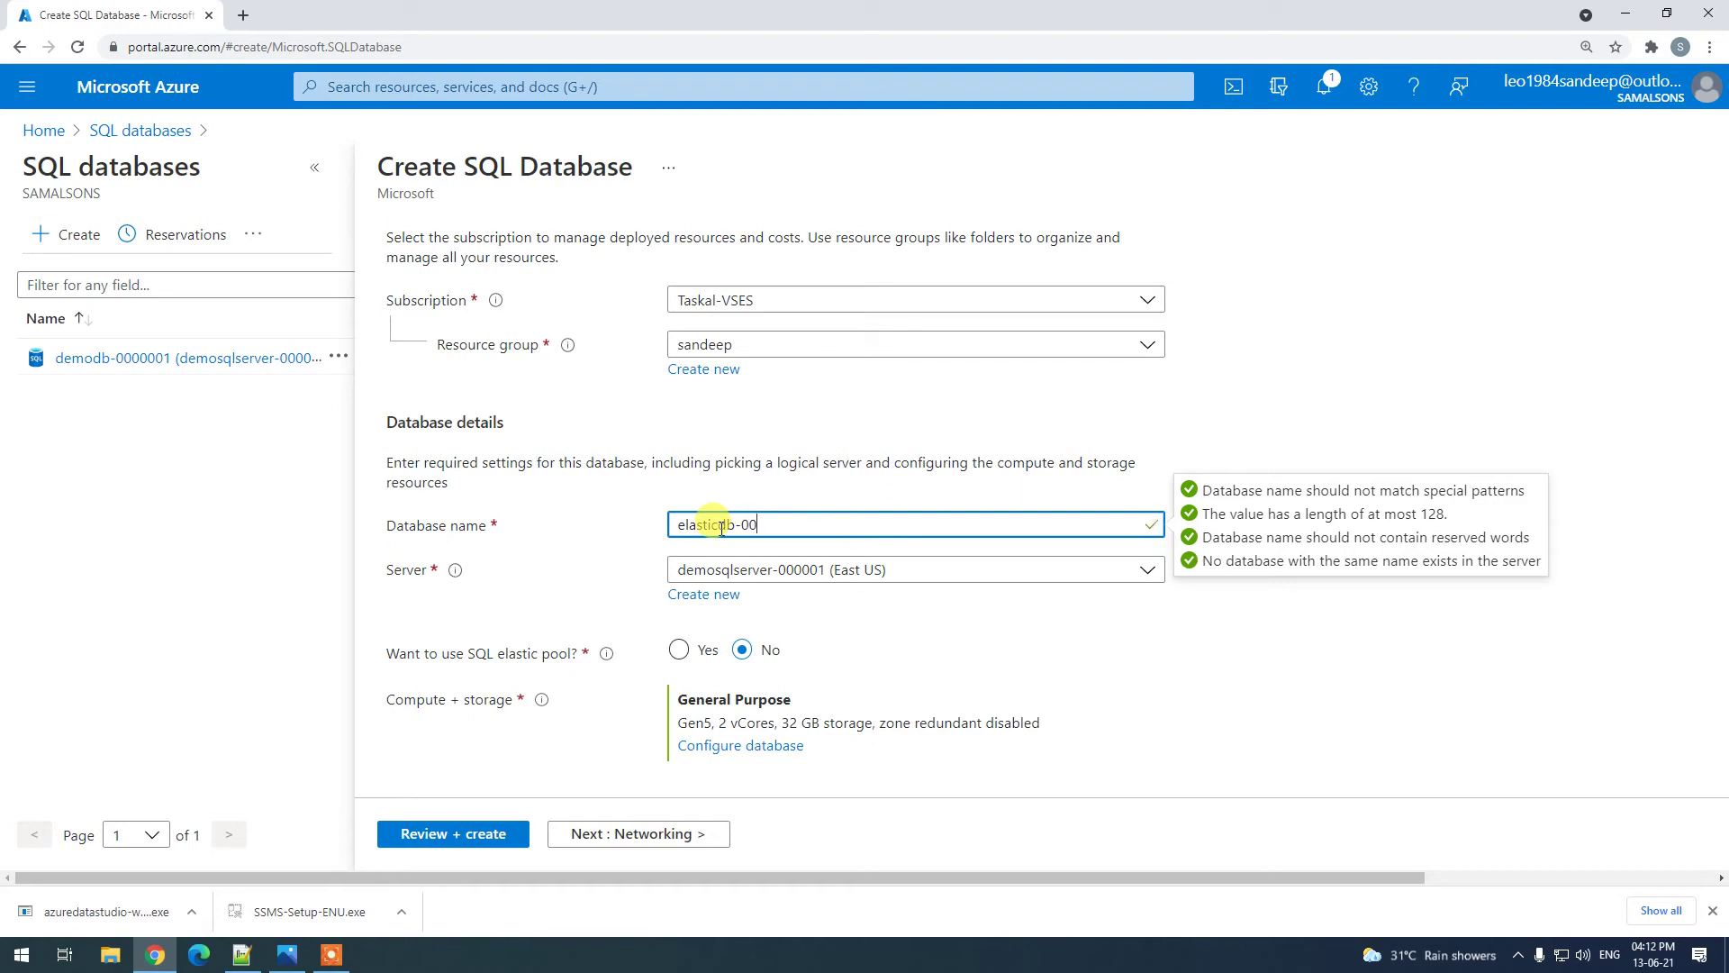
{"action": "left_click", "coordinate": [1054, 645]}
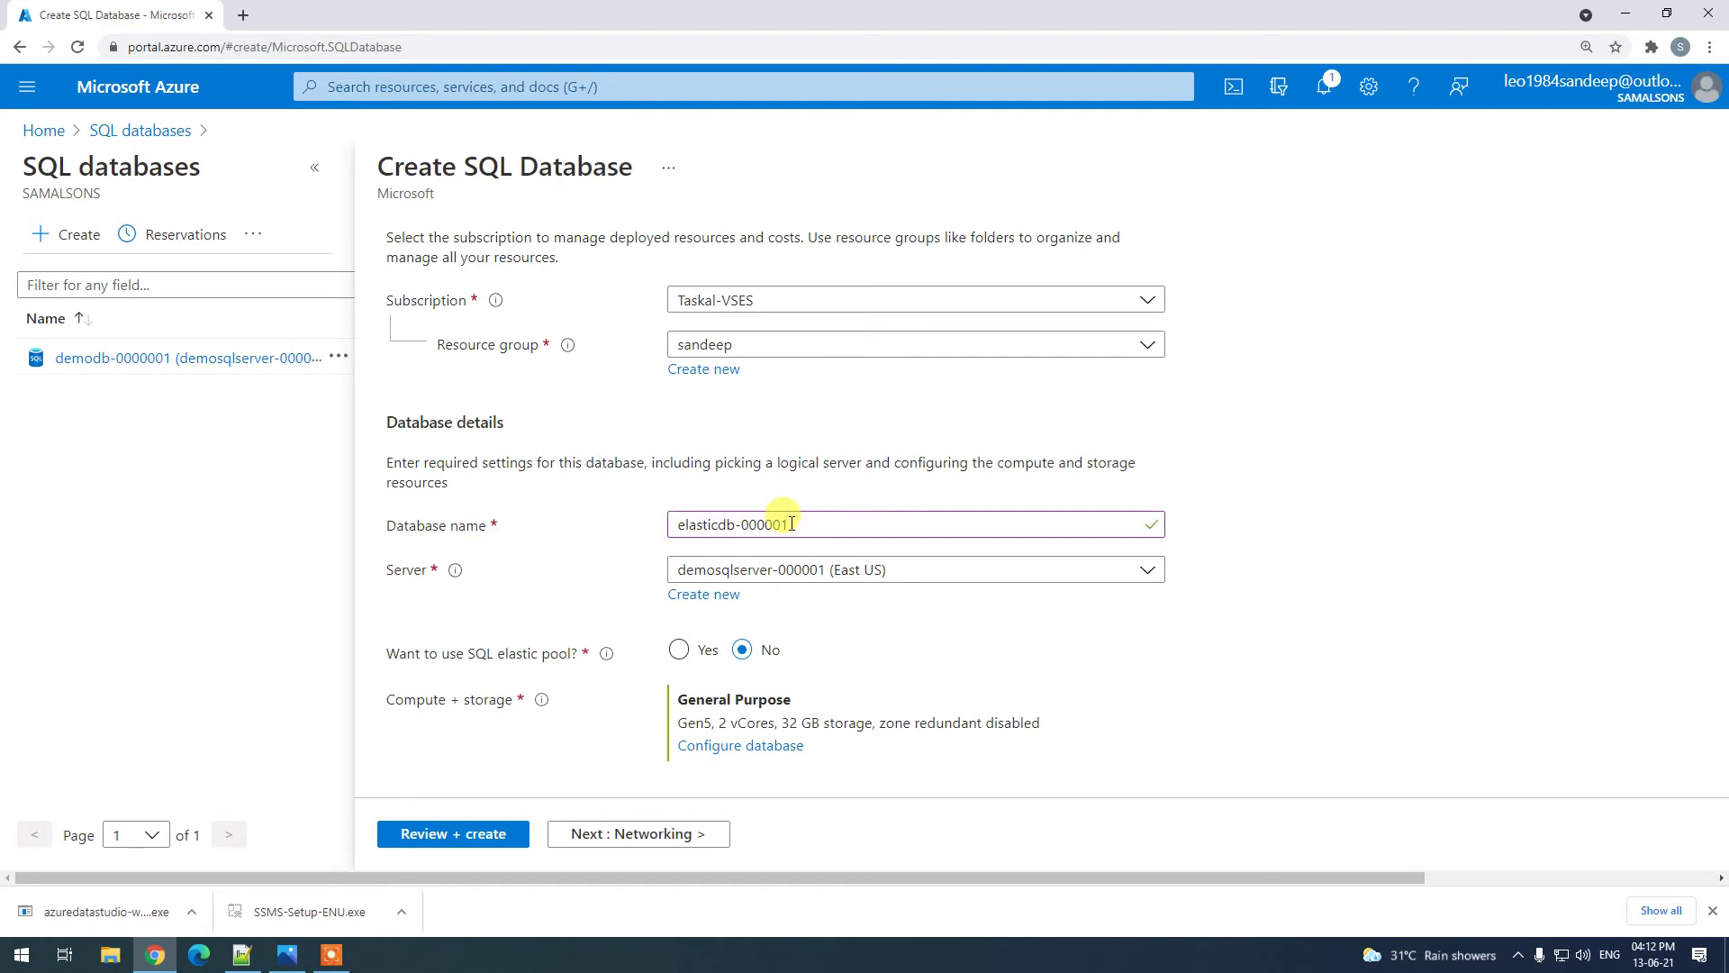
Check the available servers, then start a new server for the database named elasticdbserver-000001.
{"action": "scroll", "coordinate": [721, 522], "scroll_direction": "down", "scroll_amount": 1}
{"action": "left_click", "coordinate": [739, 480]}
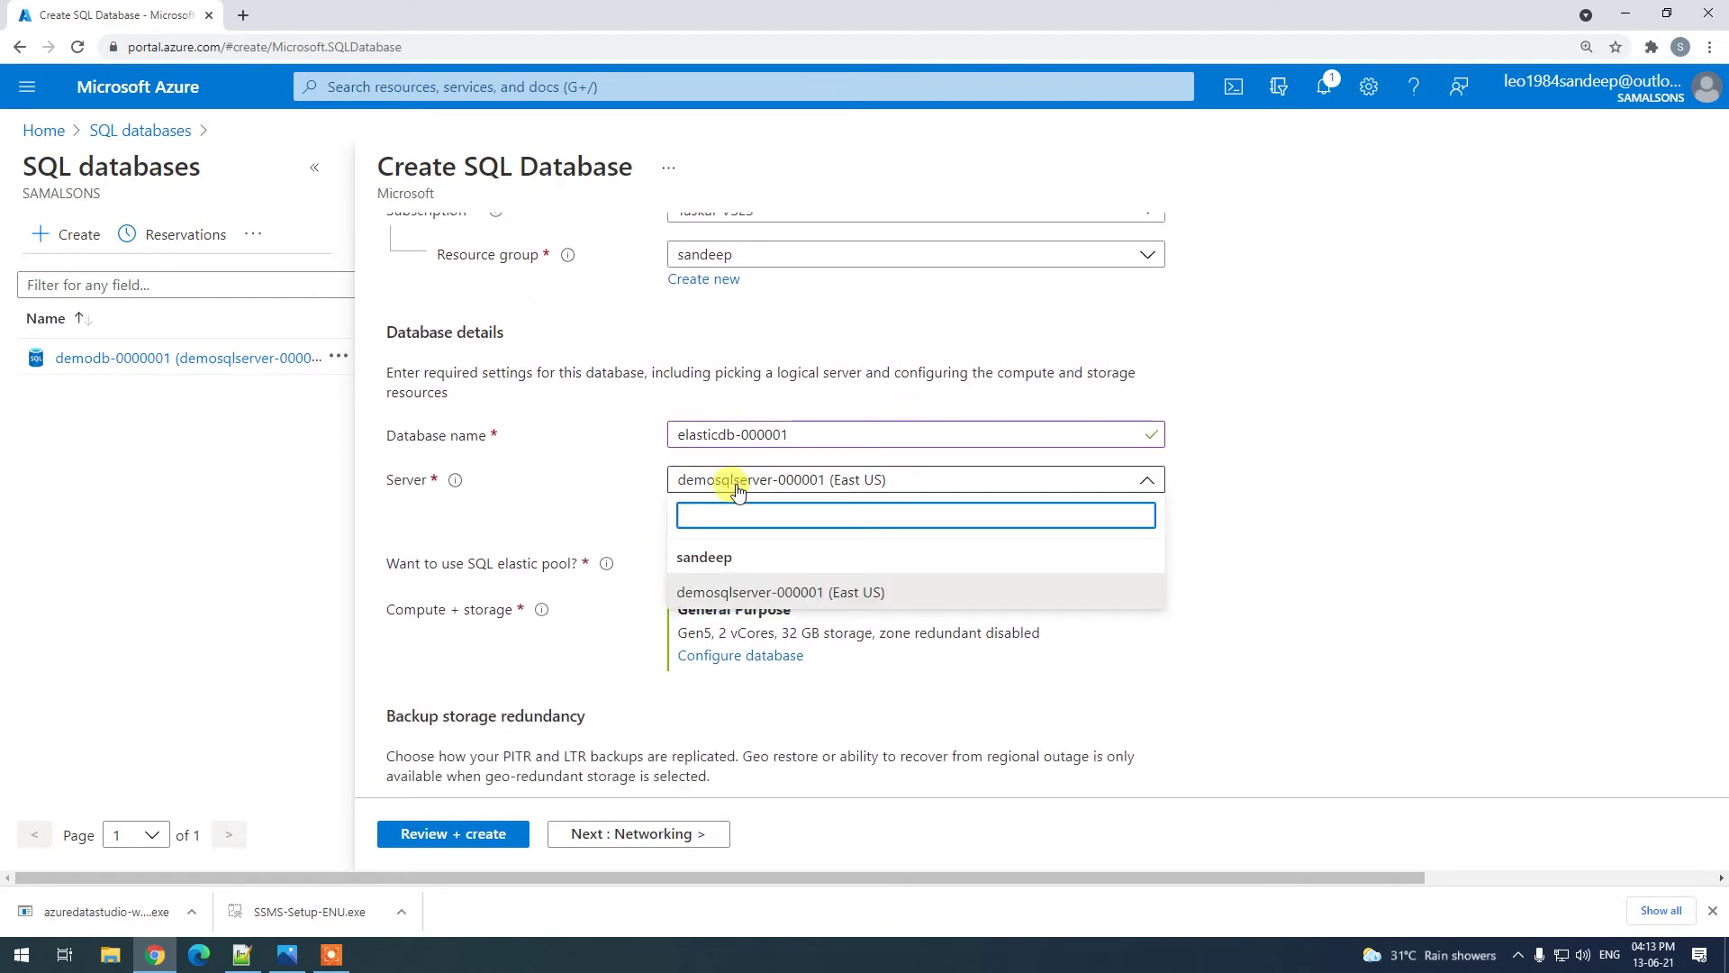
{"action": "left_click", "coordinate": [1351, 525]}
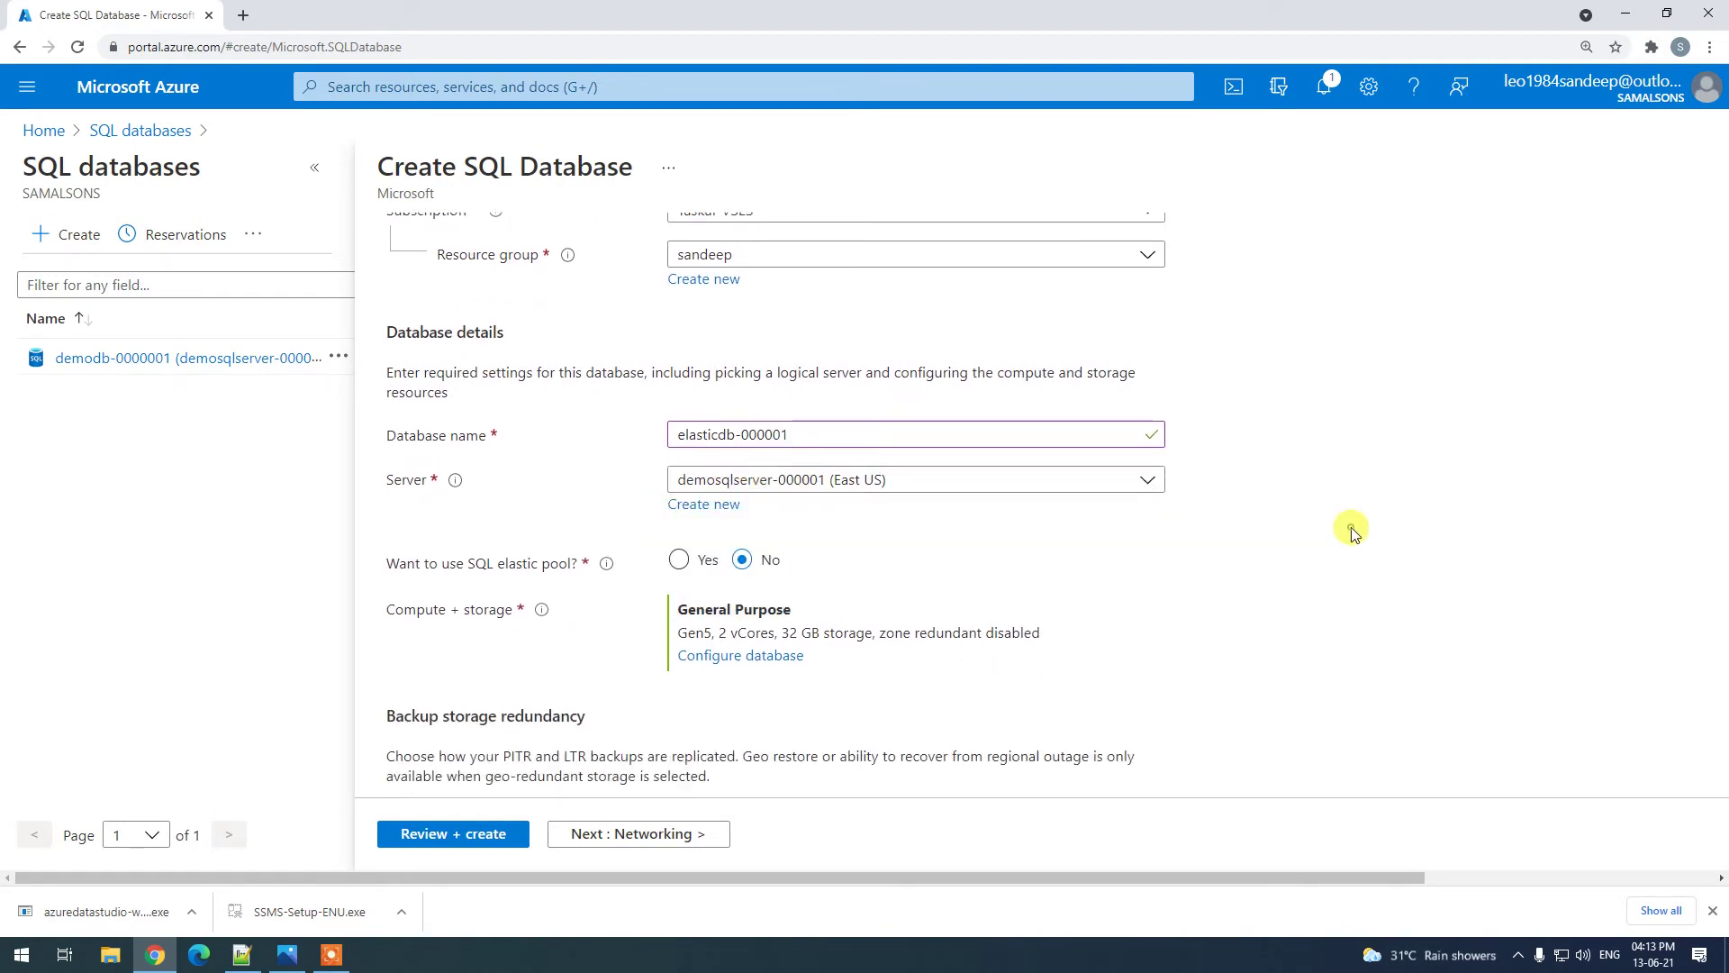
{"action": "left_click", "coordinate": [708, 506]}
{"action": "left_click", "coordinate": [1444, 248]}
{"action": "type", "text": "elasticdbserver"}
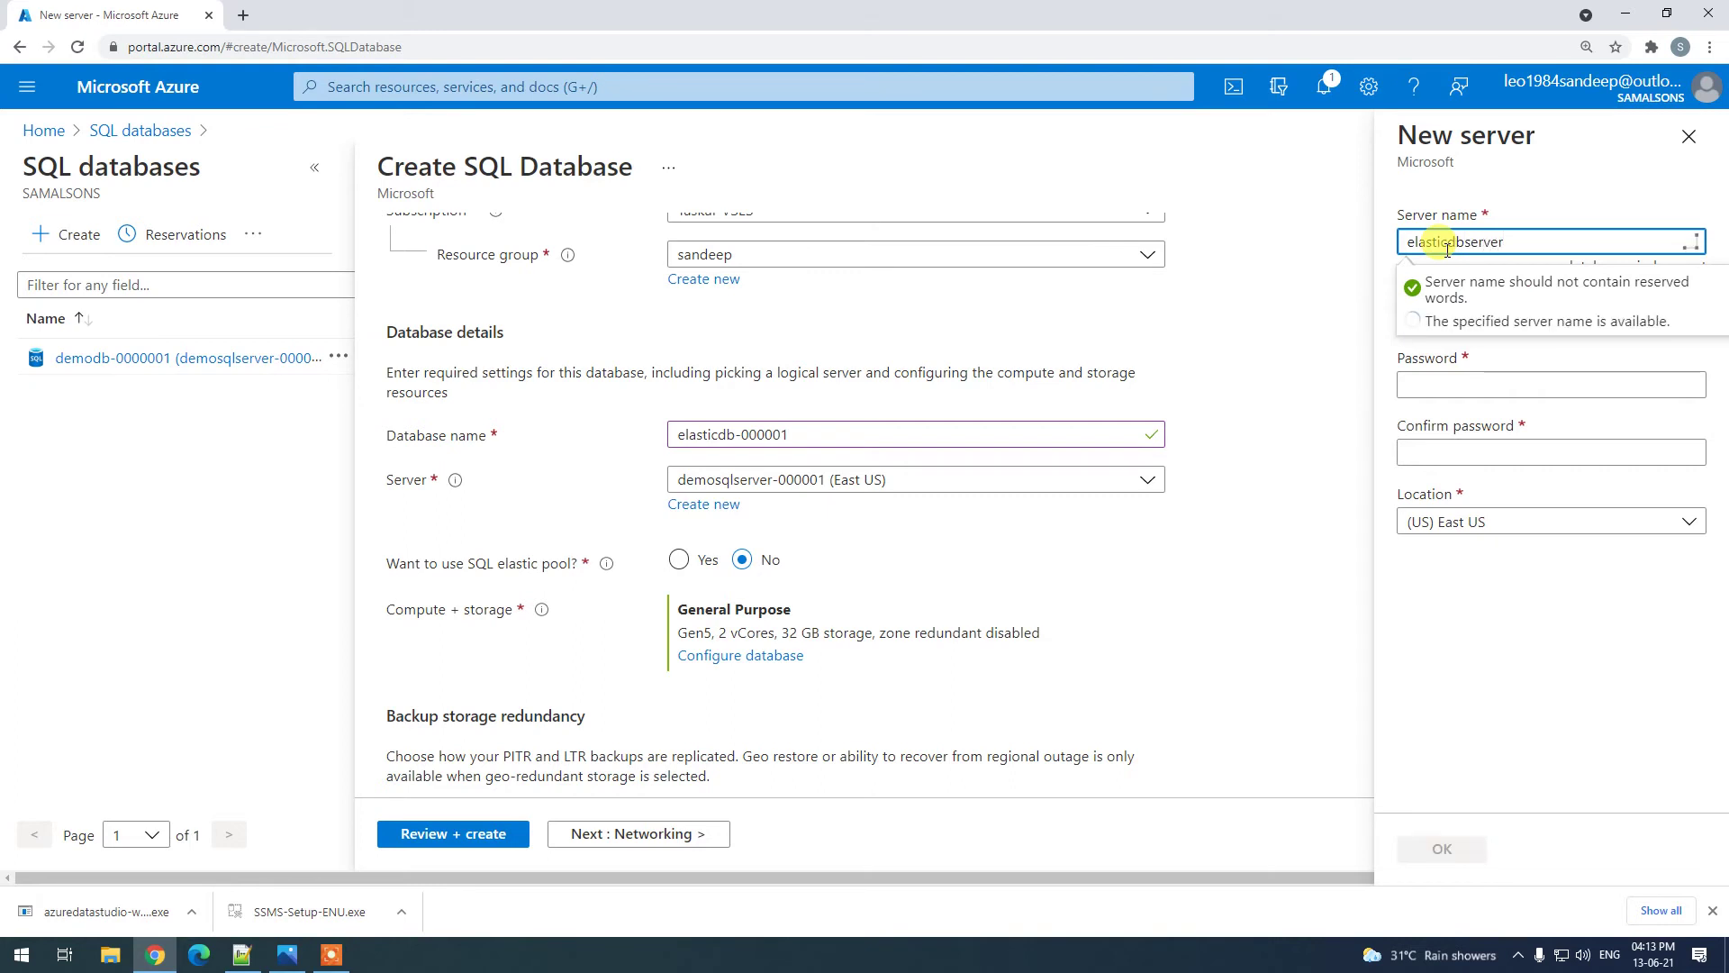
{"action": "type", "text": "-000001"}
Set the server admin login to azureadmin, enter and confirm the admin password, and accept the new server.
{"action": "left_click", "coordinate": [1454, 321]}
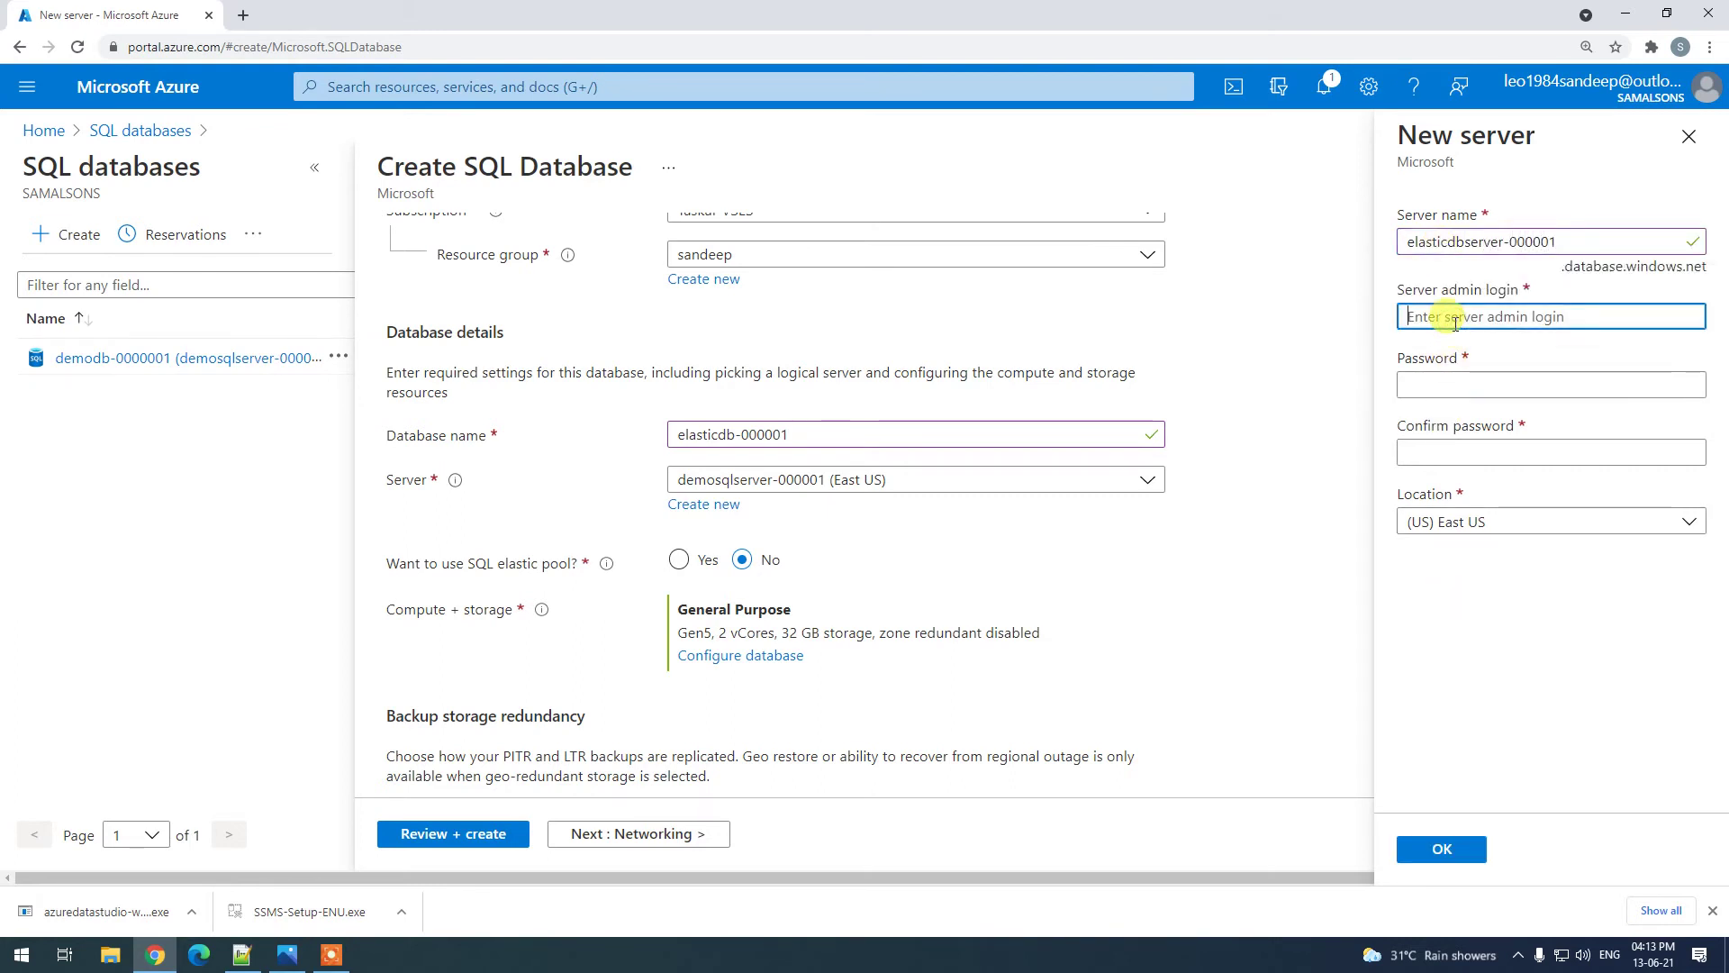
{"action": "type", "text": "azureadmin"}
{"action": "key", "text": "Tab"}
{"action": "type", "text": "••••••••"}
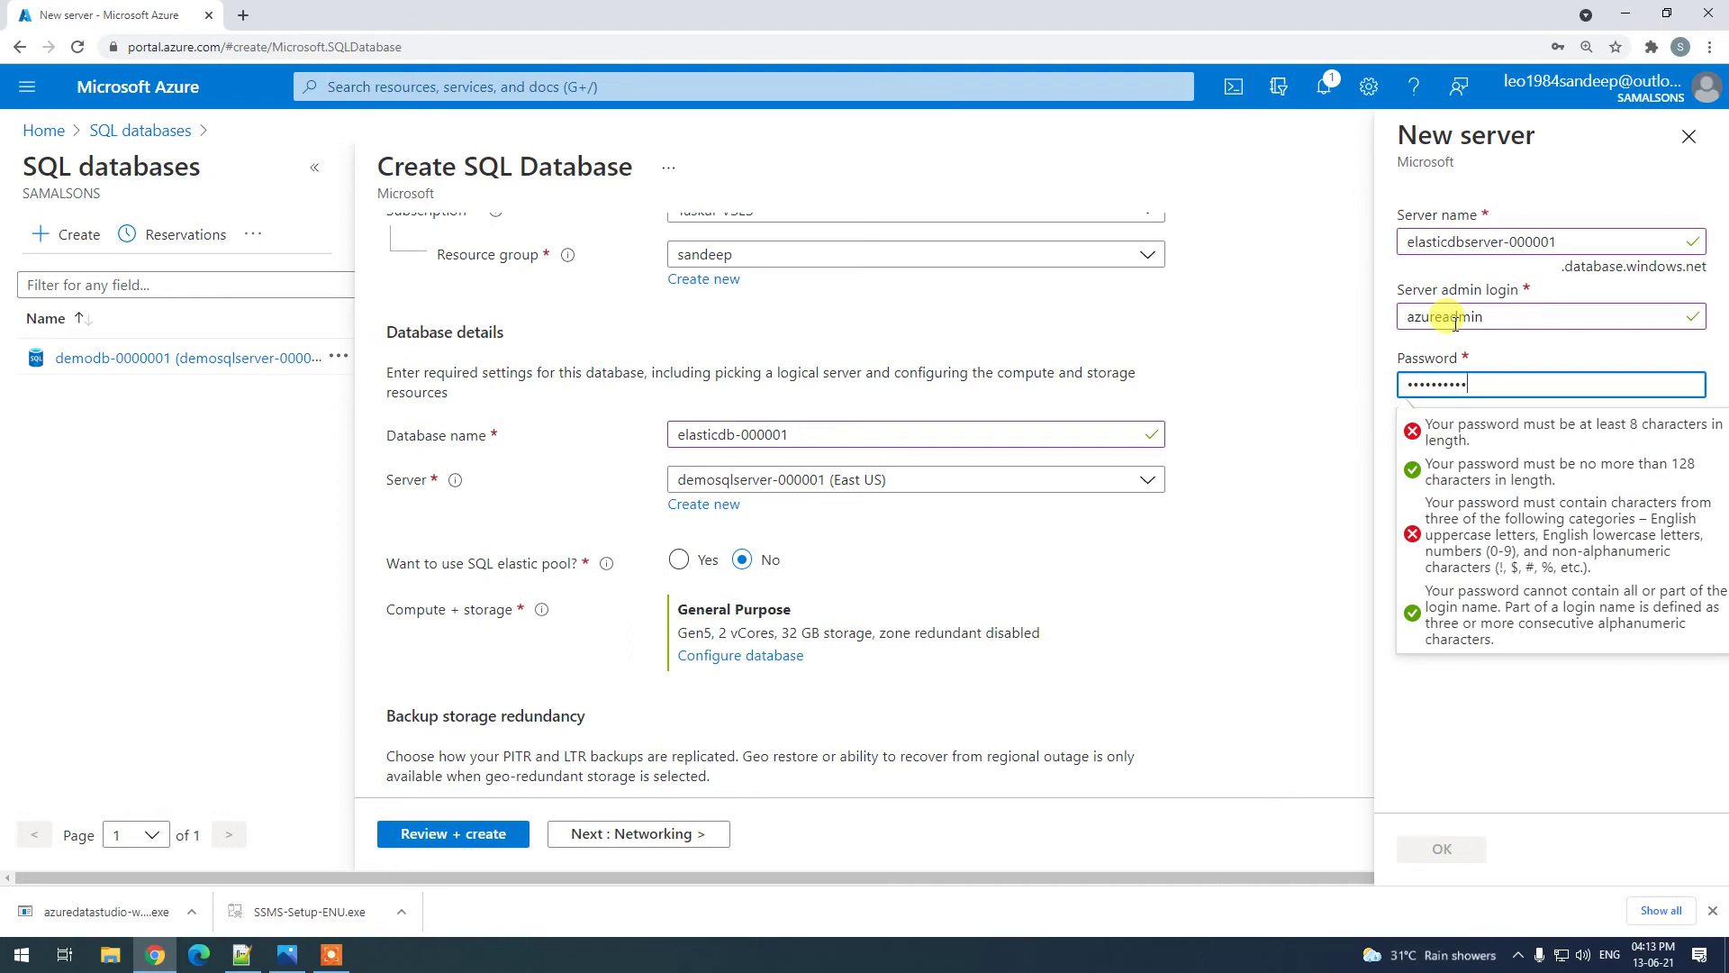
{"action": "key", "text": "Tab"}
{"action": "type", "text": "•"}
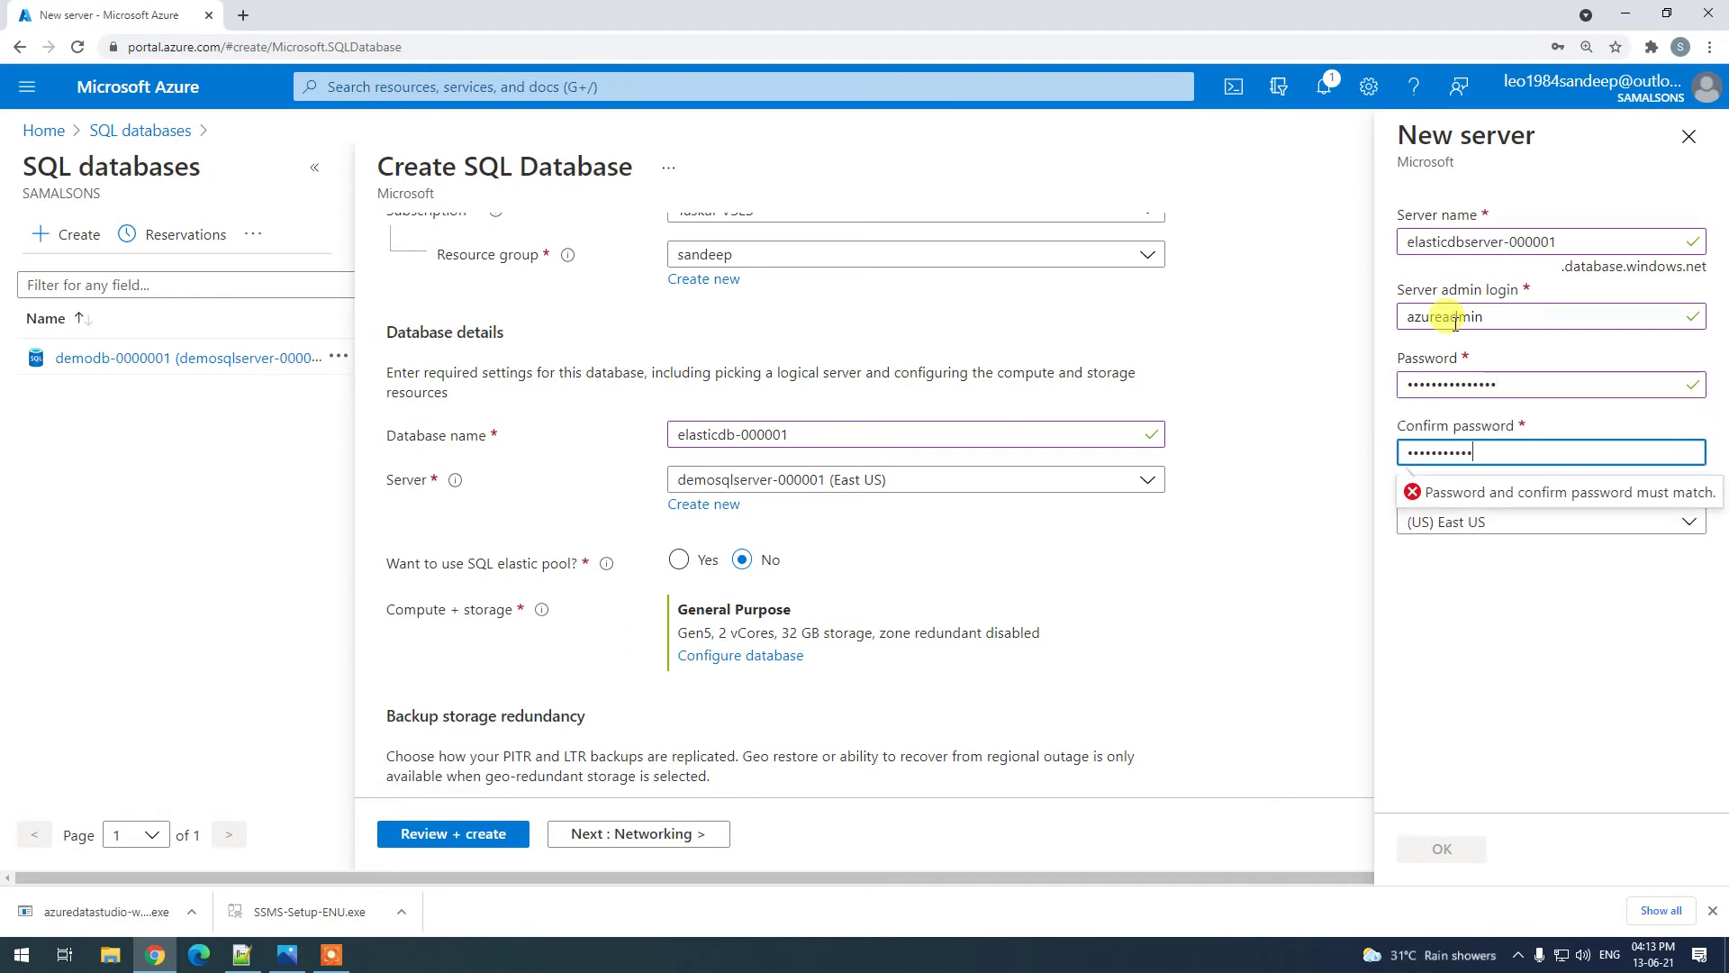
{"action": "left_click", "coordinate": [1549, 624]}
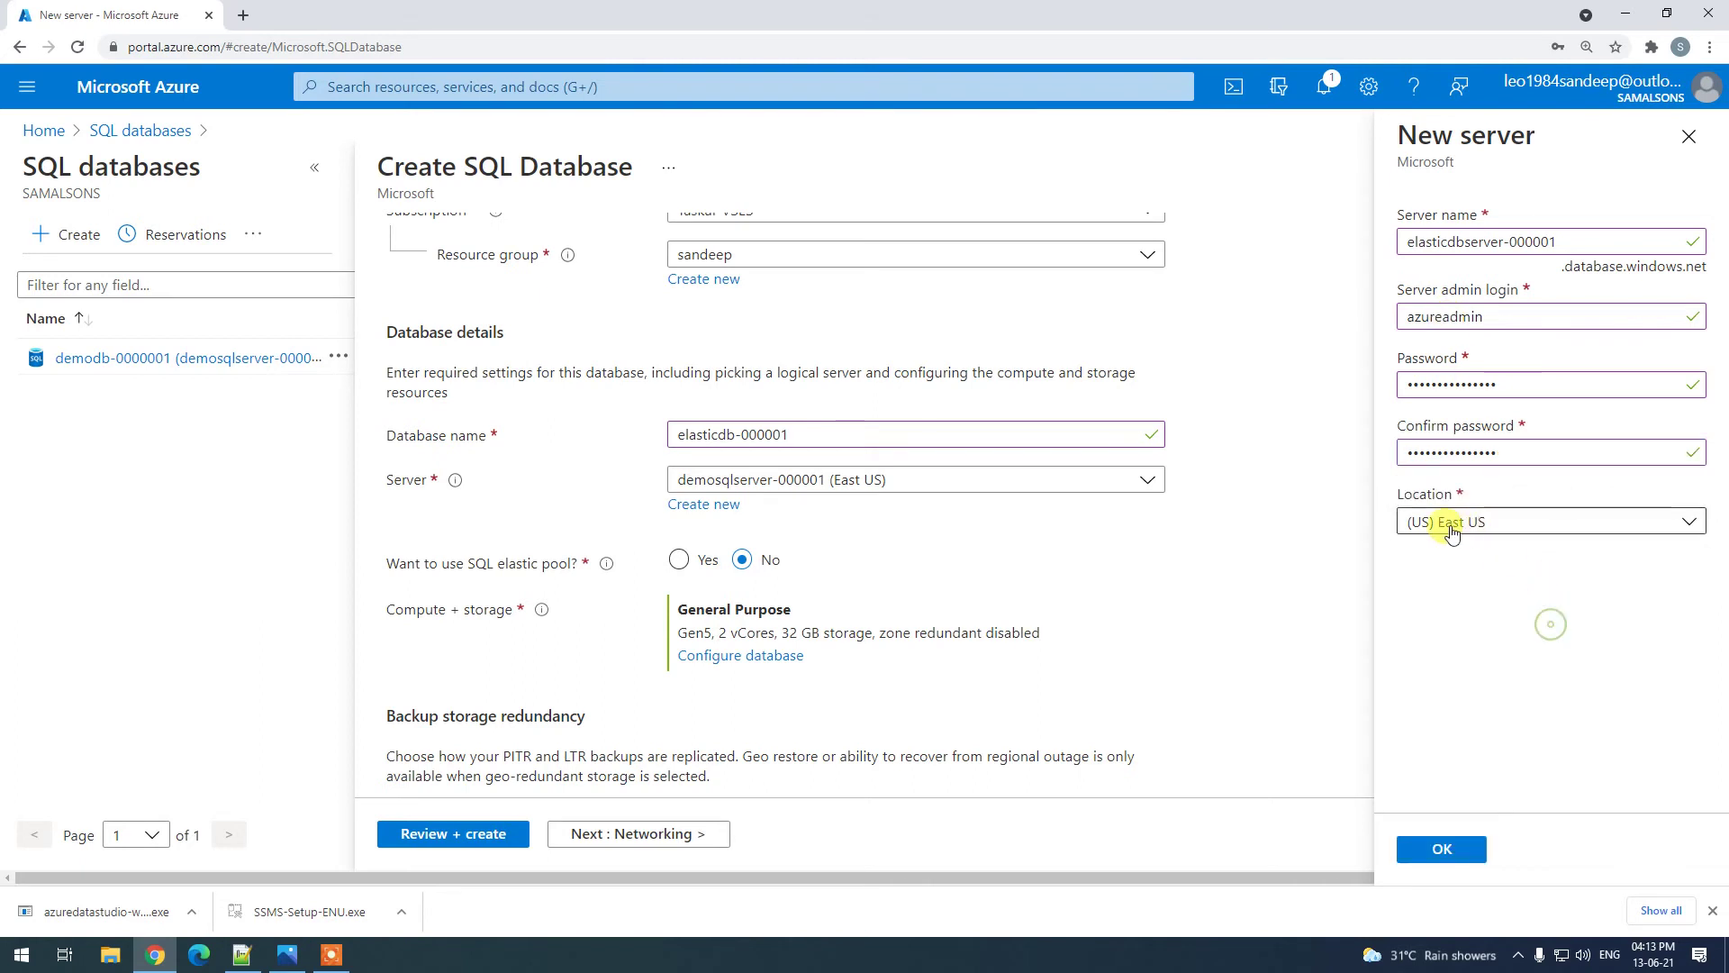
{"action": "left_click", "coordinate": [1442, 849]}
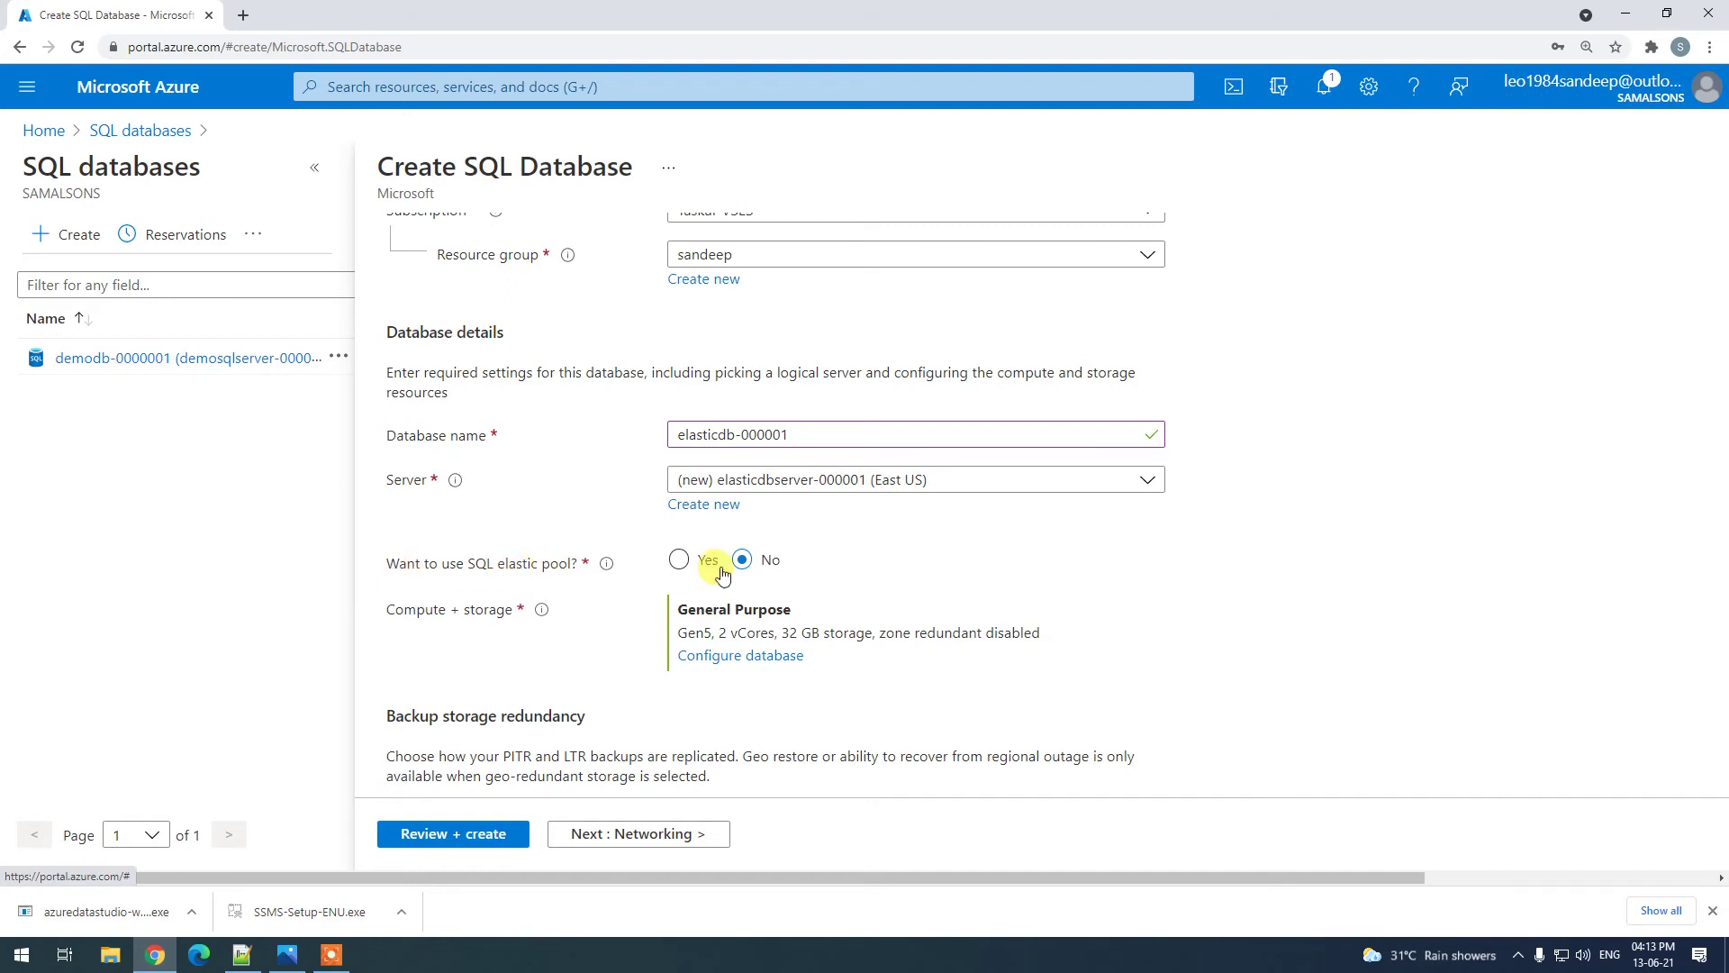
Enable the SQL elastic pool option and create a new pool named elasticpool-001.
{"action": "left_click", "coordinate": [681, 560]}
{"action": "scroll", "coordinate": [689, 540], "scroll_direction": "down", "scroll_amount": 2}
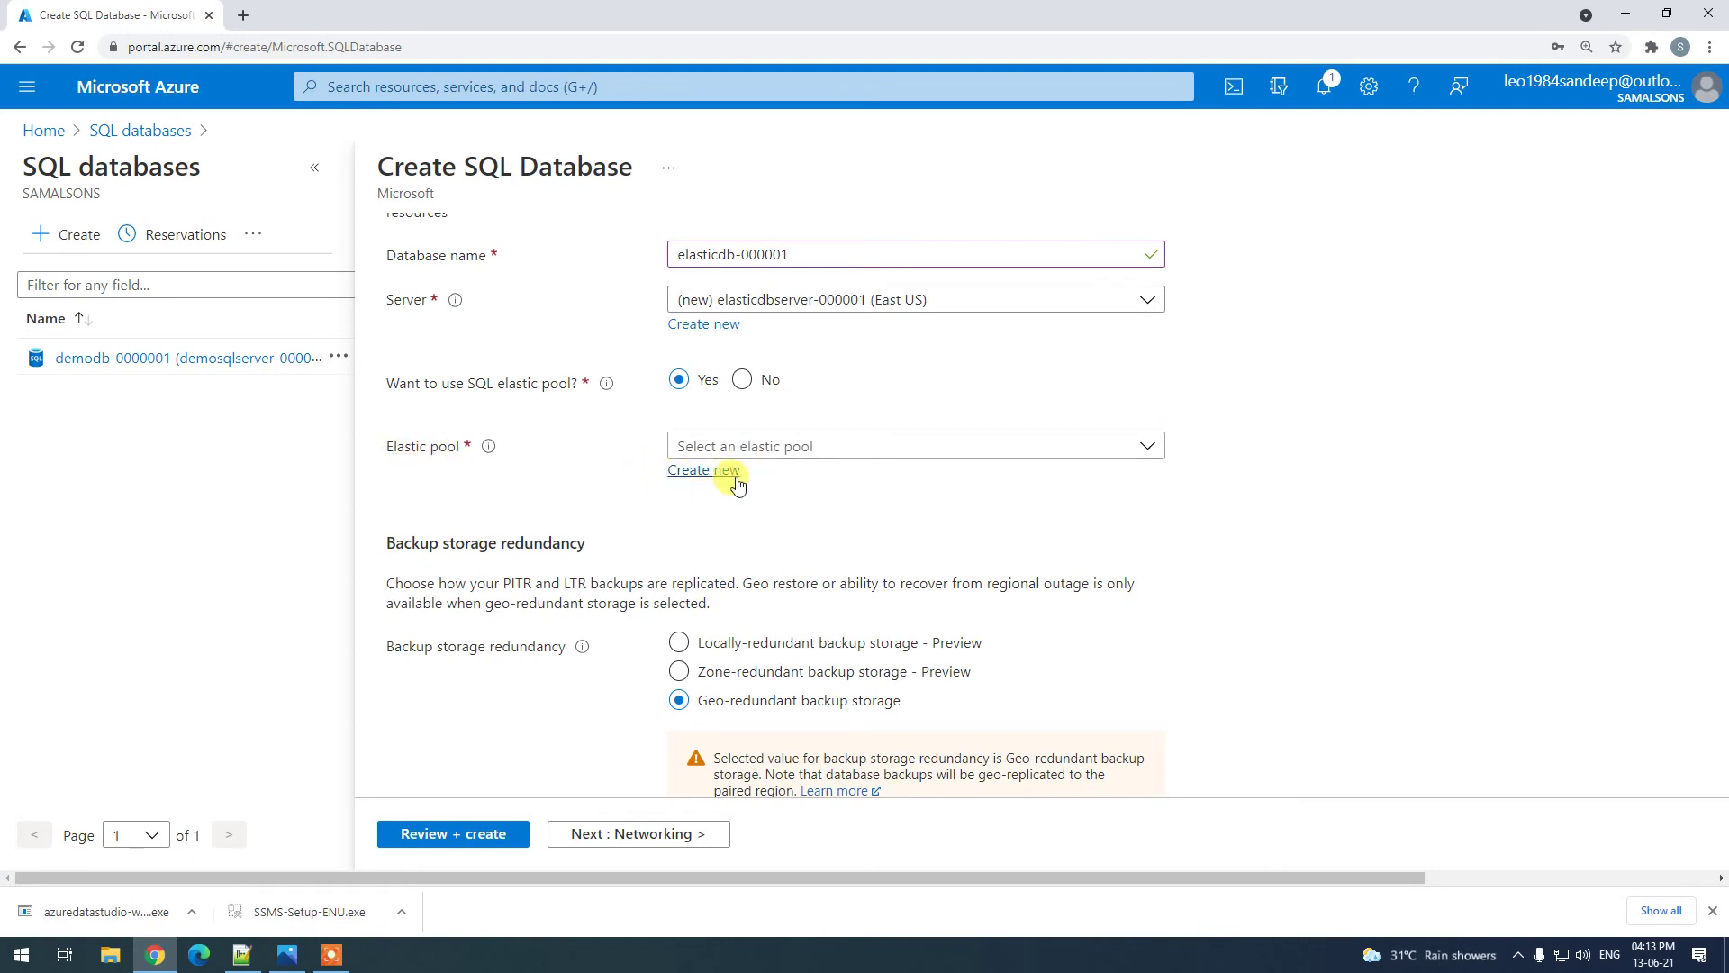
{"action": "left_click", "coordinate": [756, 446]}
{"action": "left_click", "coordinate": [1305, 548]}
{"action": "left_click", "coordinate": [703, 469]}
{"action": "type", "text": "ela"}
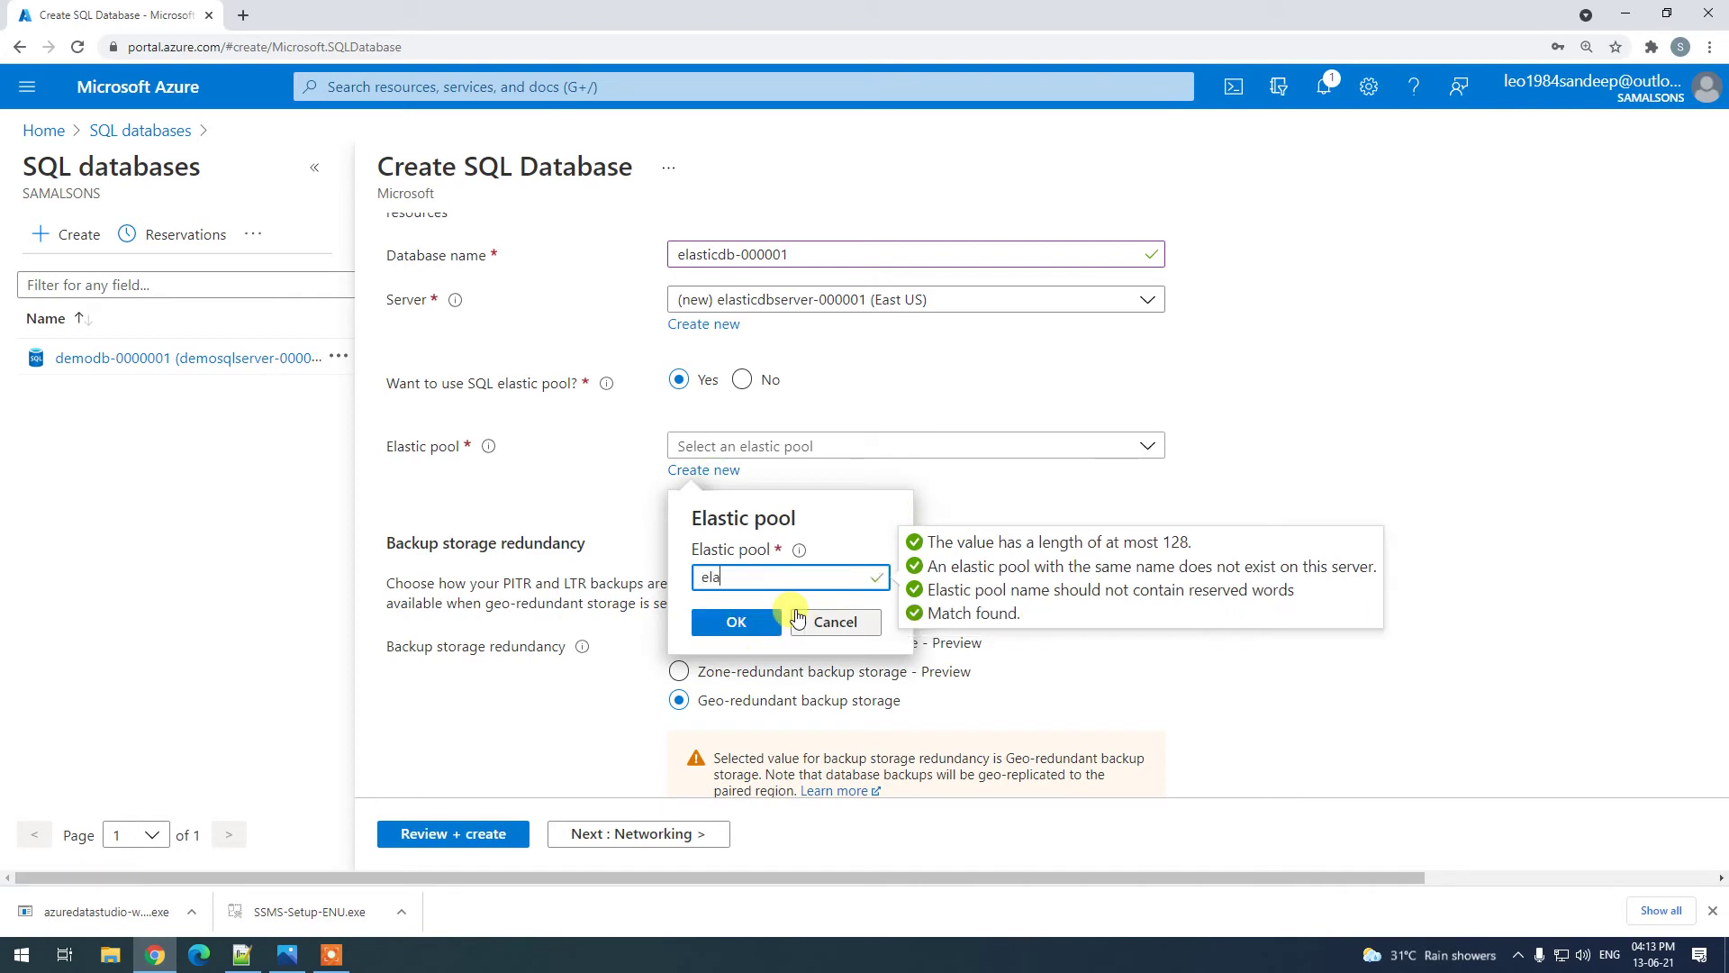
{"action": "type", "text": "sticpool-001"}
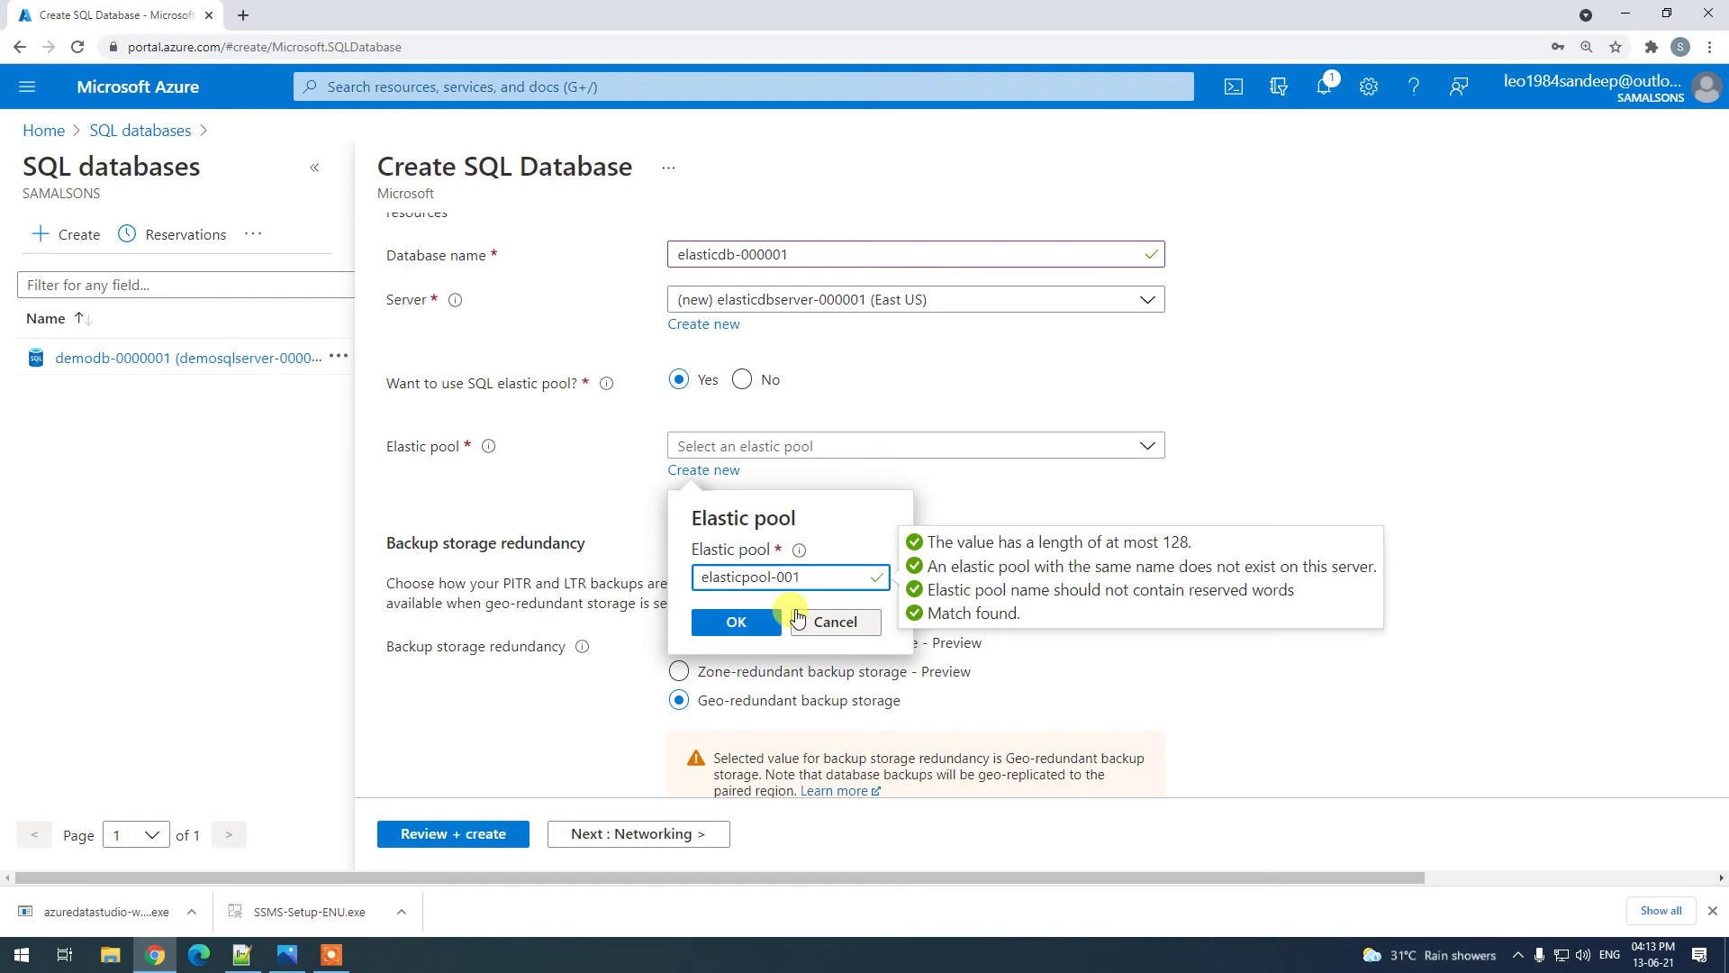
{"action": "left_click", "coordinate": [735, 620]}
Open the elastic pool's compute and storage configuration and choose the Basic tier for its eDTU-based settings.
{"action": "left_click_drag", "start_coordinate": [385, 531], "coordinate": [502, 550]}
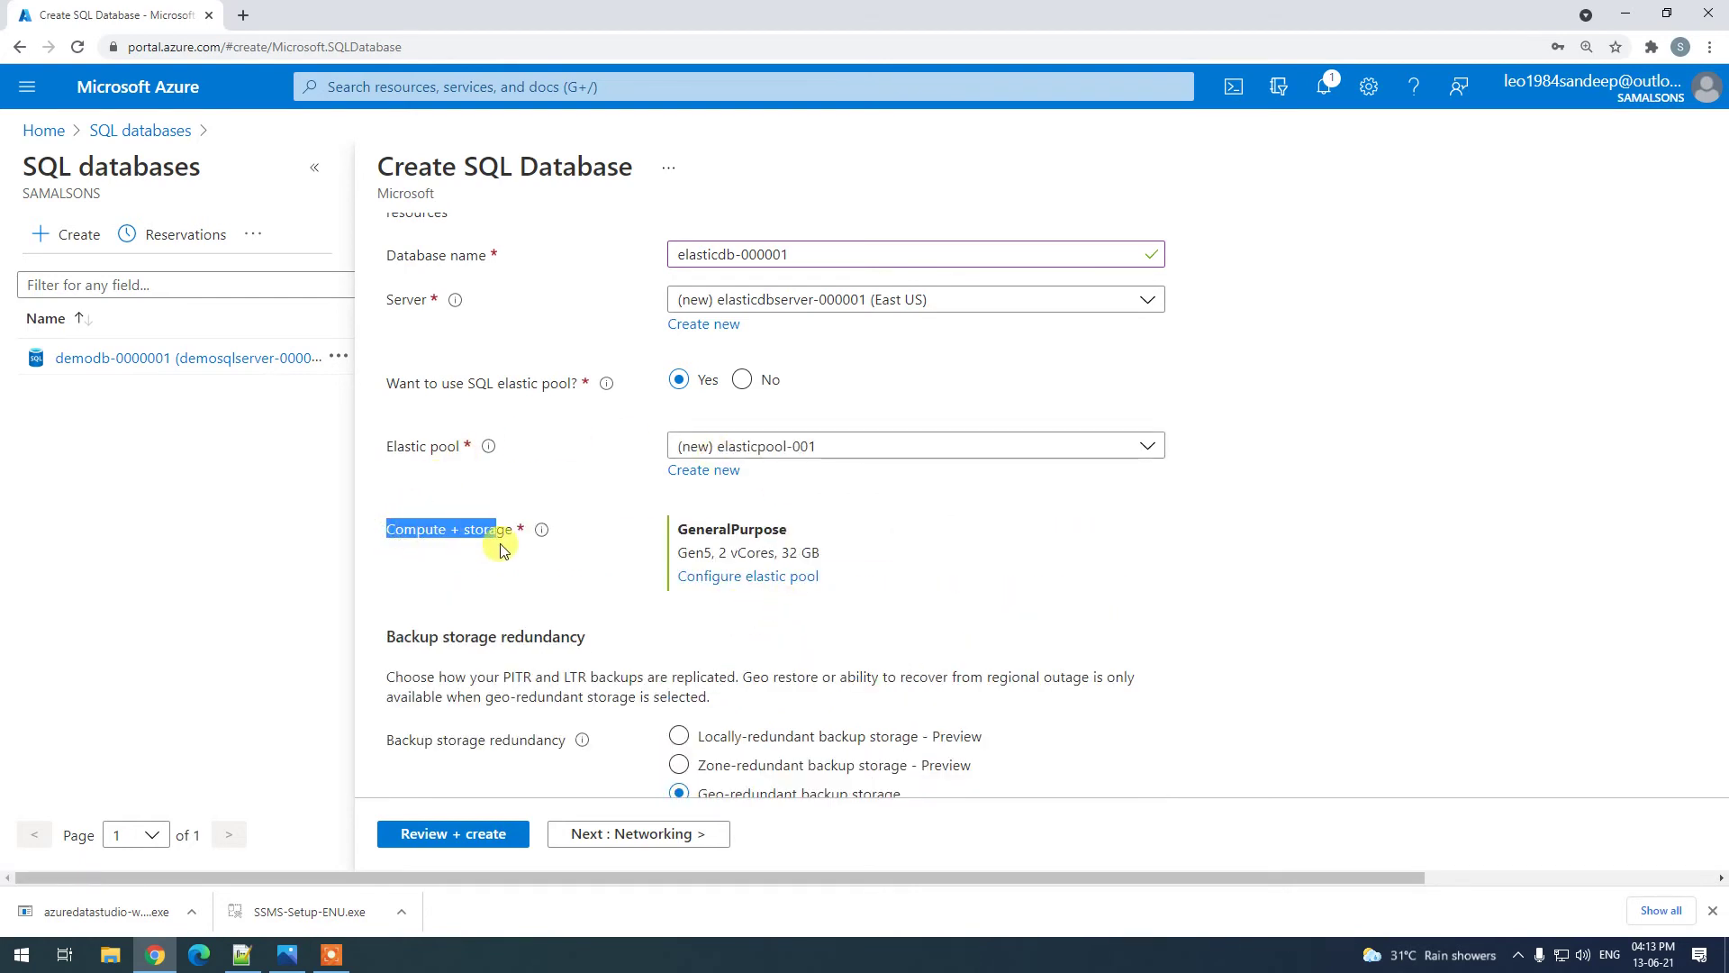
{"action": "left_click", "coordinate": [757, 577]}
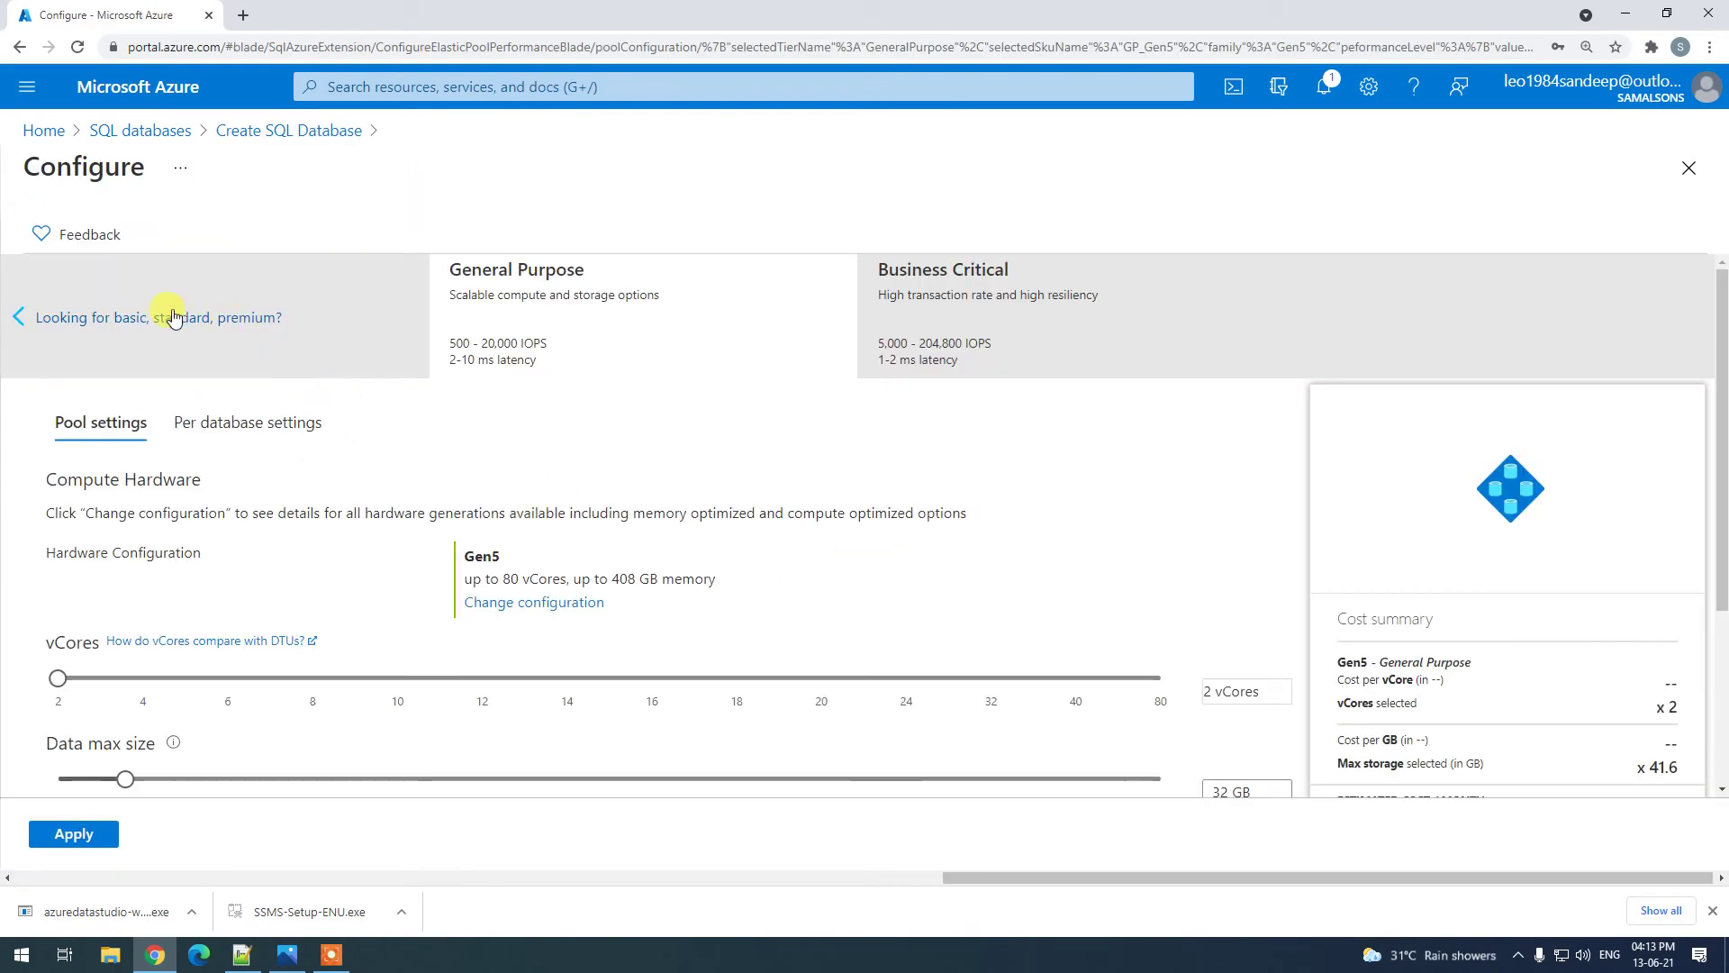
{"action": "left_click", "coordinate": [173, 311]}
{"action": "left_click", "coordinate": [65, 295]}
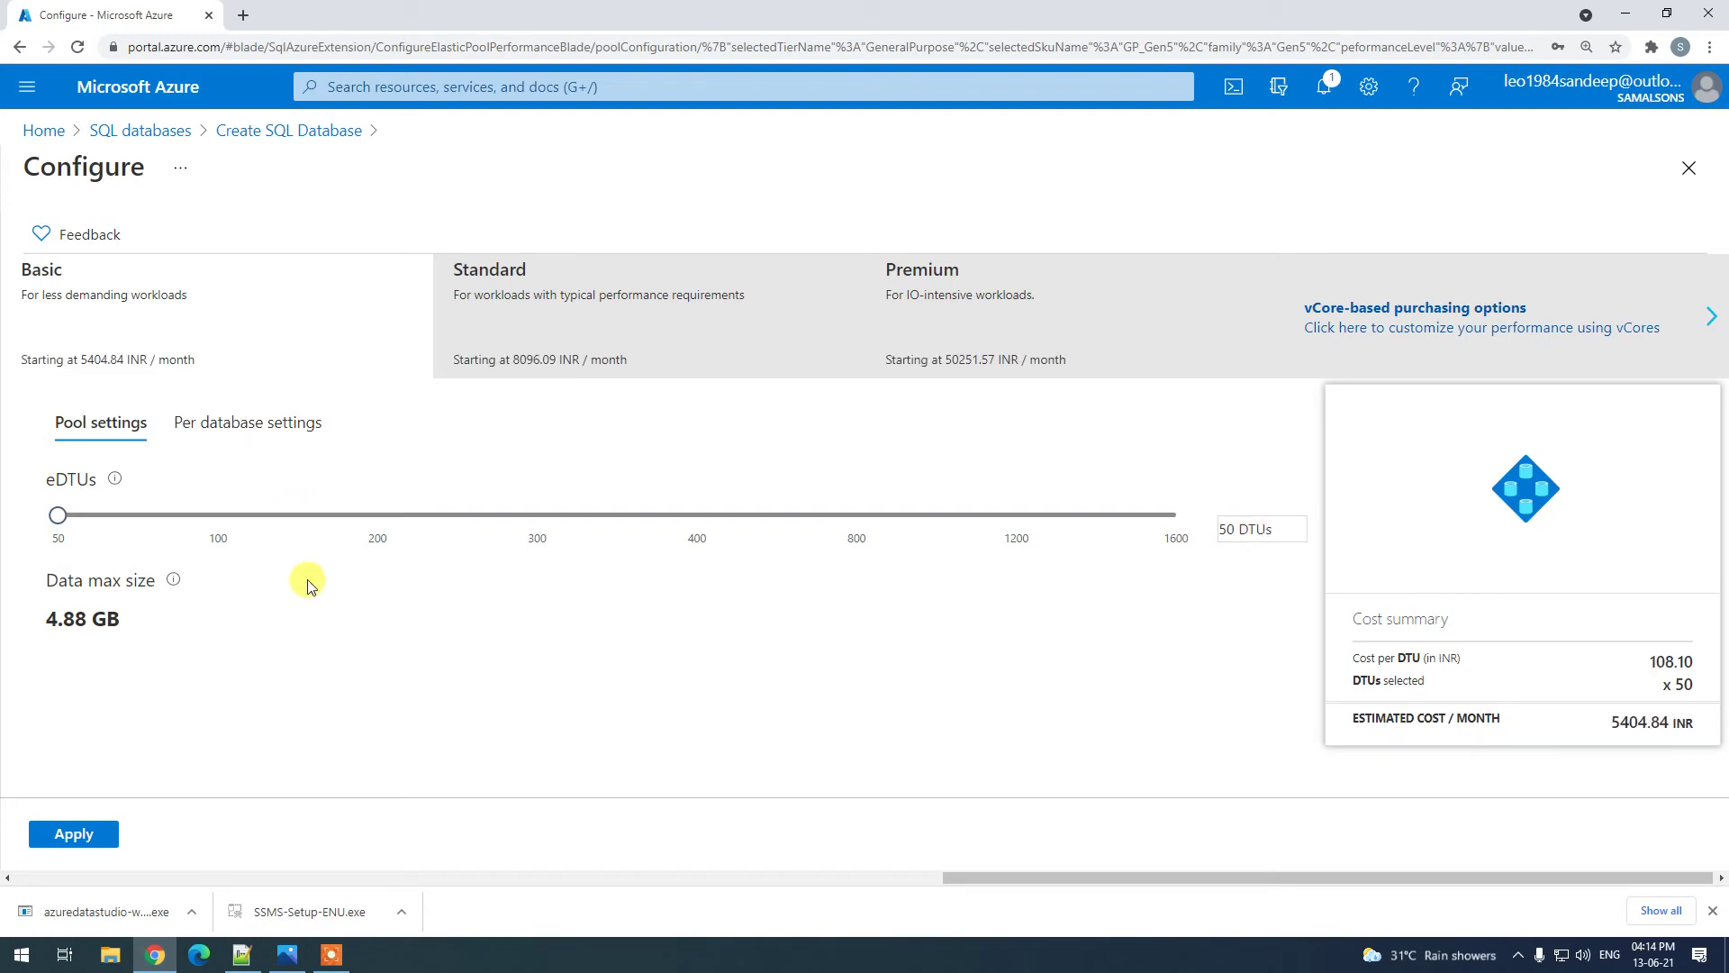
{"action": "left_click_drag", "start_coordinate": [57, 477], "coordinate": [40, 485]}
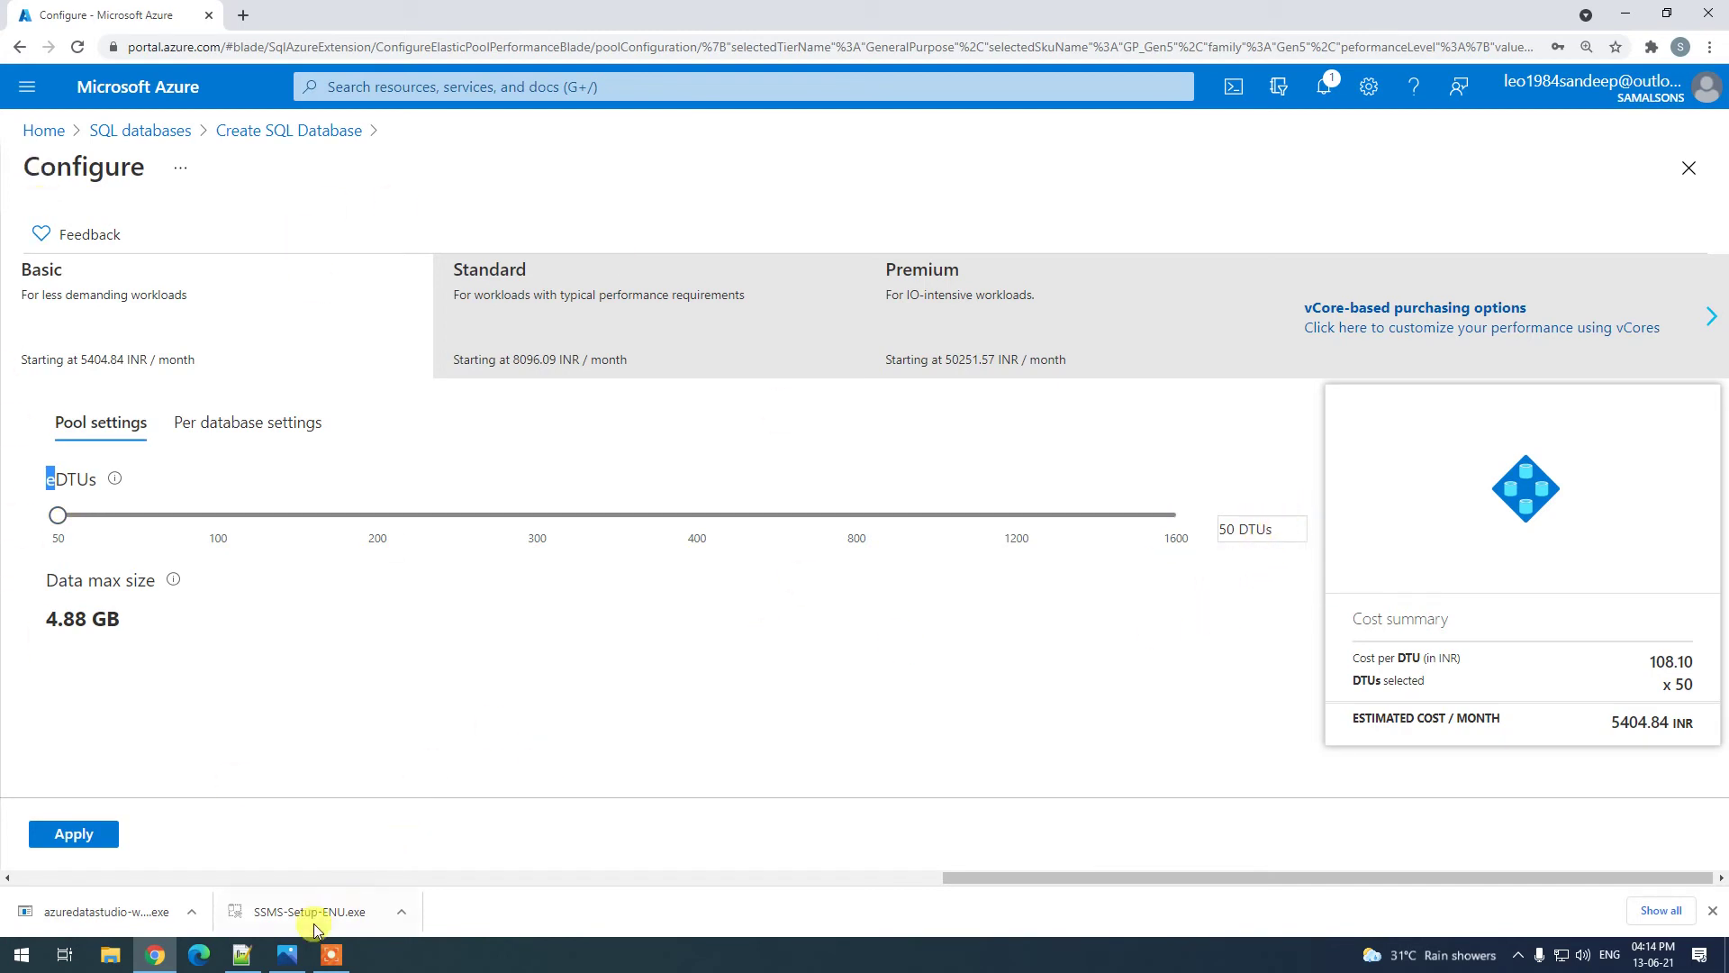
Switch to the elastic pool diagram in Photos and erase all ink from it.
{"action": "left_click", "coordinate": [286, 953]}
{"action": "left_click", "coordinate": [880, 69]}
{"action": "left_click", "coordinate": [885, 80]}
{"action": "left_click", "coordinate": [887, 110]}
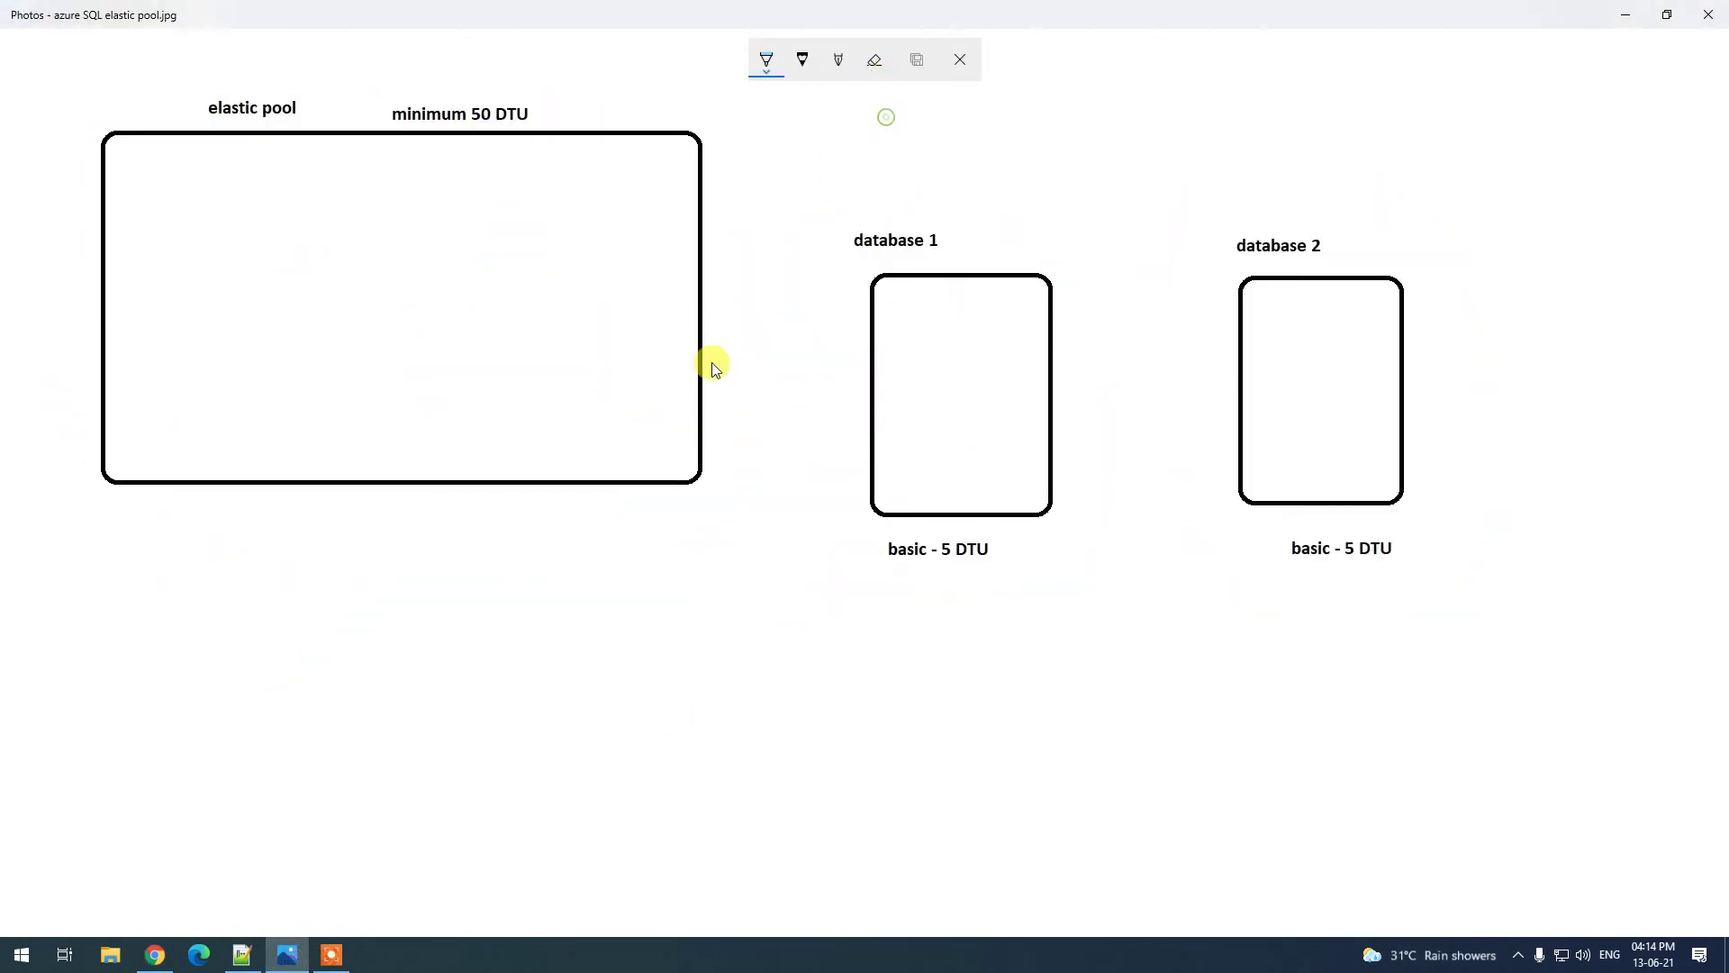
Circle both databases with the pen, draw a divider between them, and draw a line into the elastic pool box.
{"action": "mouse_move", "coordinate": [870, 213]}
{"action": "left_mouse_down"}
{"action": "mouse_move", "coordinate": [797, 518]}
{"action": "mouse_move", "coordinate": [1678, 408]}
{"action": "mouse_move", "coordinate": [1018, 154]}
{"action": "mouse_move", "coordinate": [863, 195]}
{"action": "left_mouse_up"}
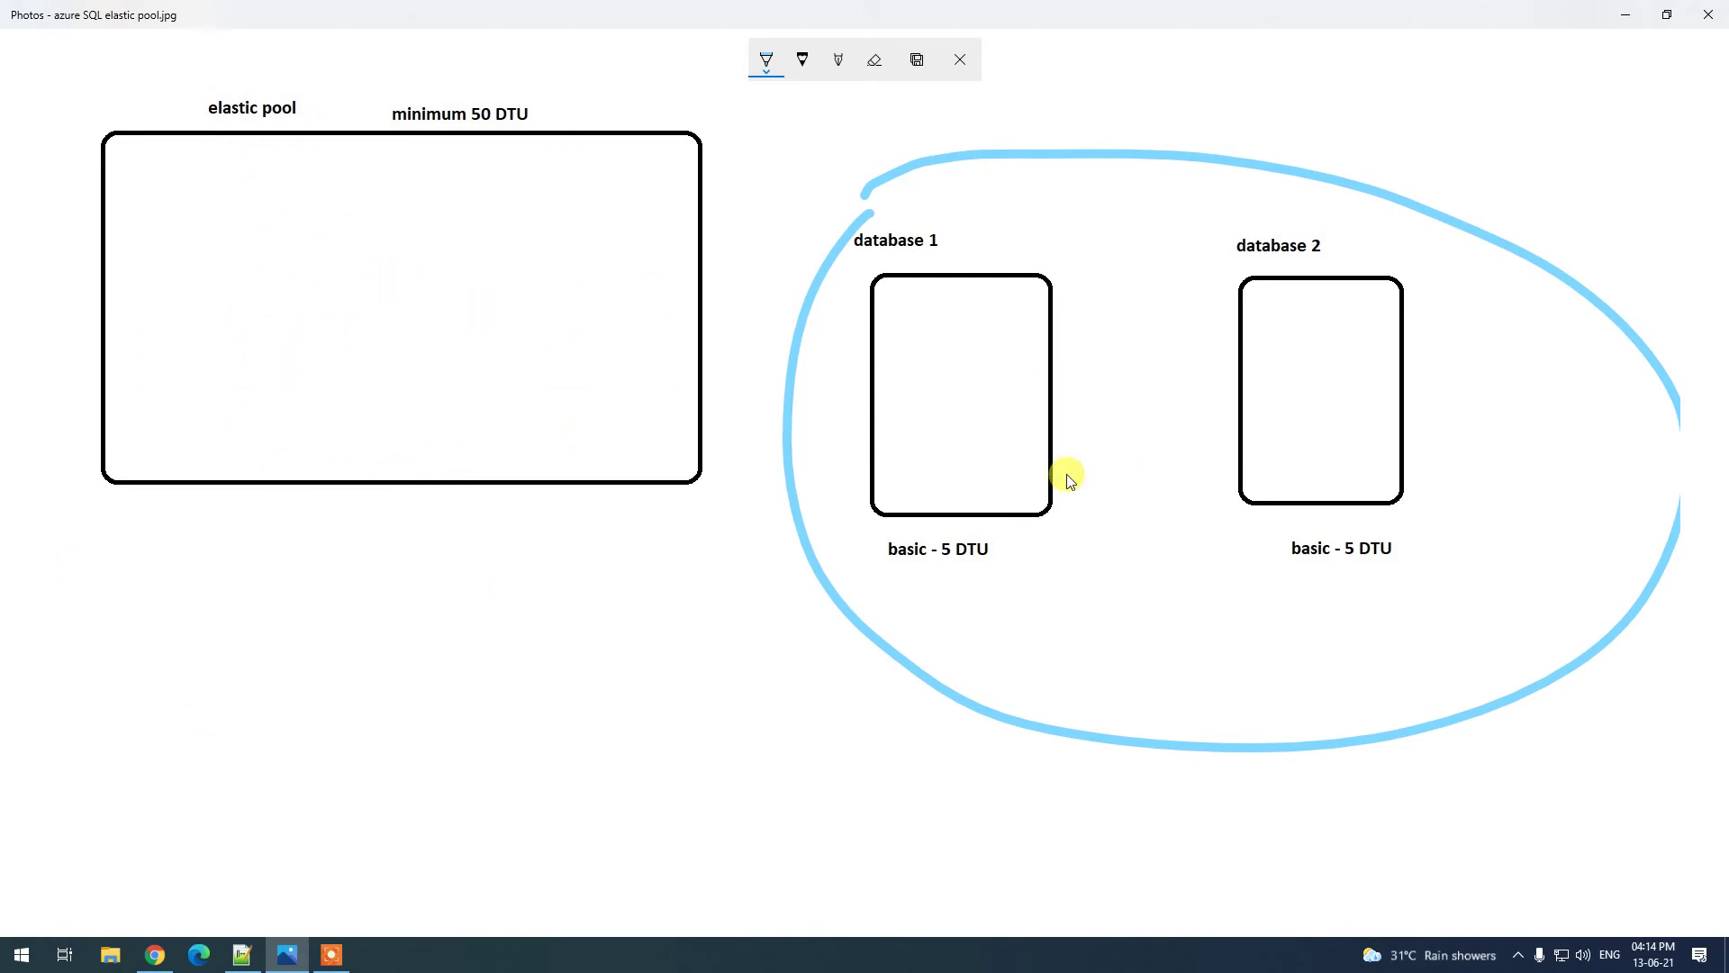
{"action": "left_click_drag", "start_coordinate": [1099, 219], "coordinate": [1126, 344]}
{"action": "left_click_drag", "start_coordinate": [1138, 443], "coordinate": [1321, 606]}
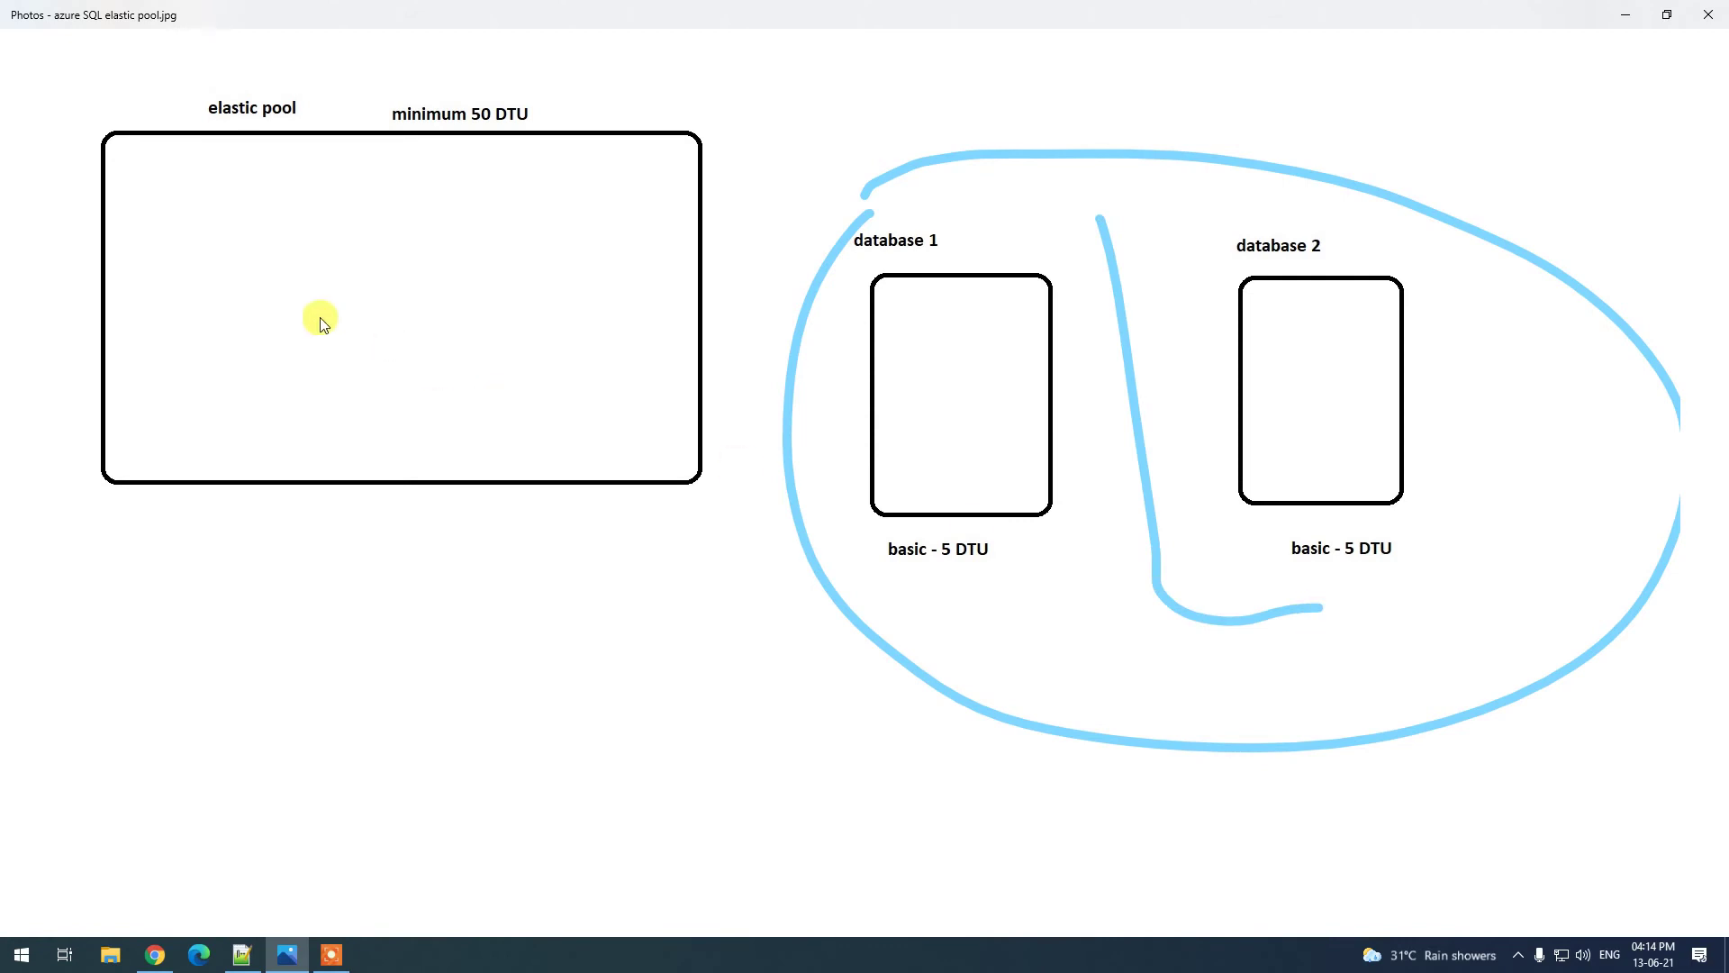
{"action": "left_click_drag", "start_coordinate": [1125, 600], "coordinate": [1101, 603]}
{"action": "left_click_drag", "start_coordinate": [951, 603], "coordinate": [360, 261]}
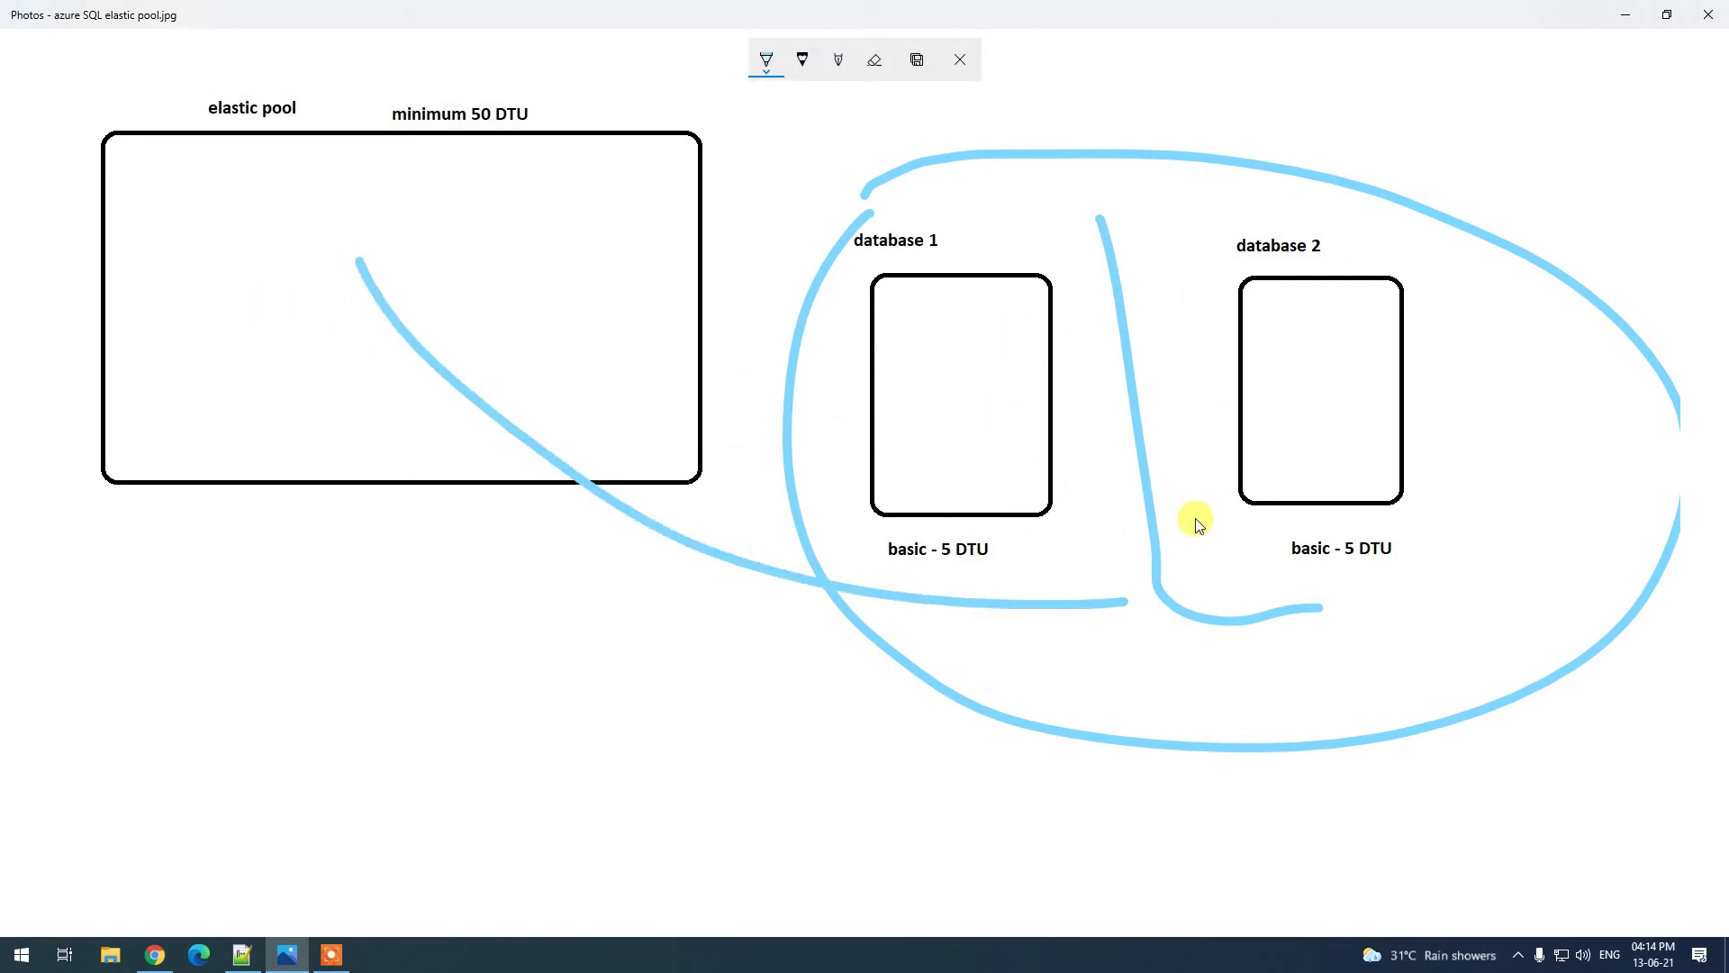
Return to the Azure portal, review the per-database settings, and apply the Basic pool configuration with 50 eDTUs.
{"action": "left_click", "coordinate": [157, 954]}
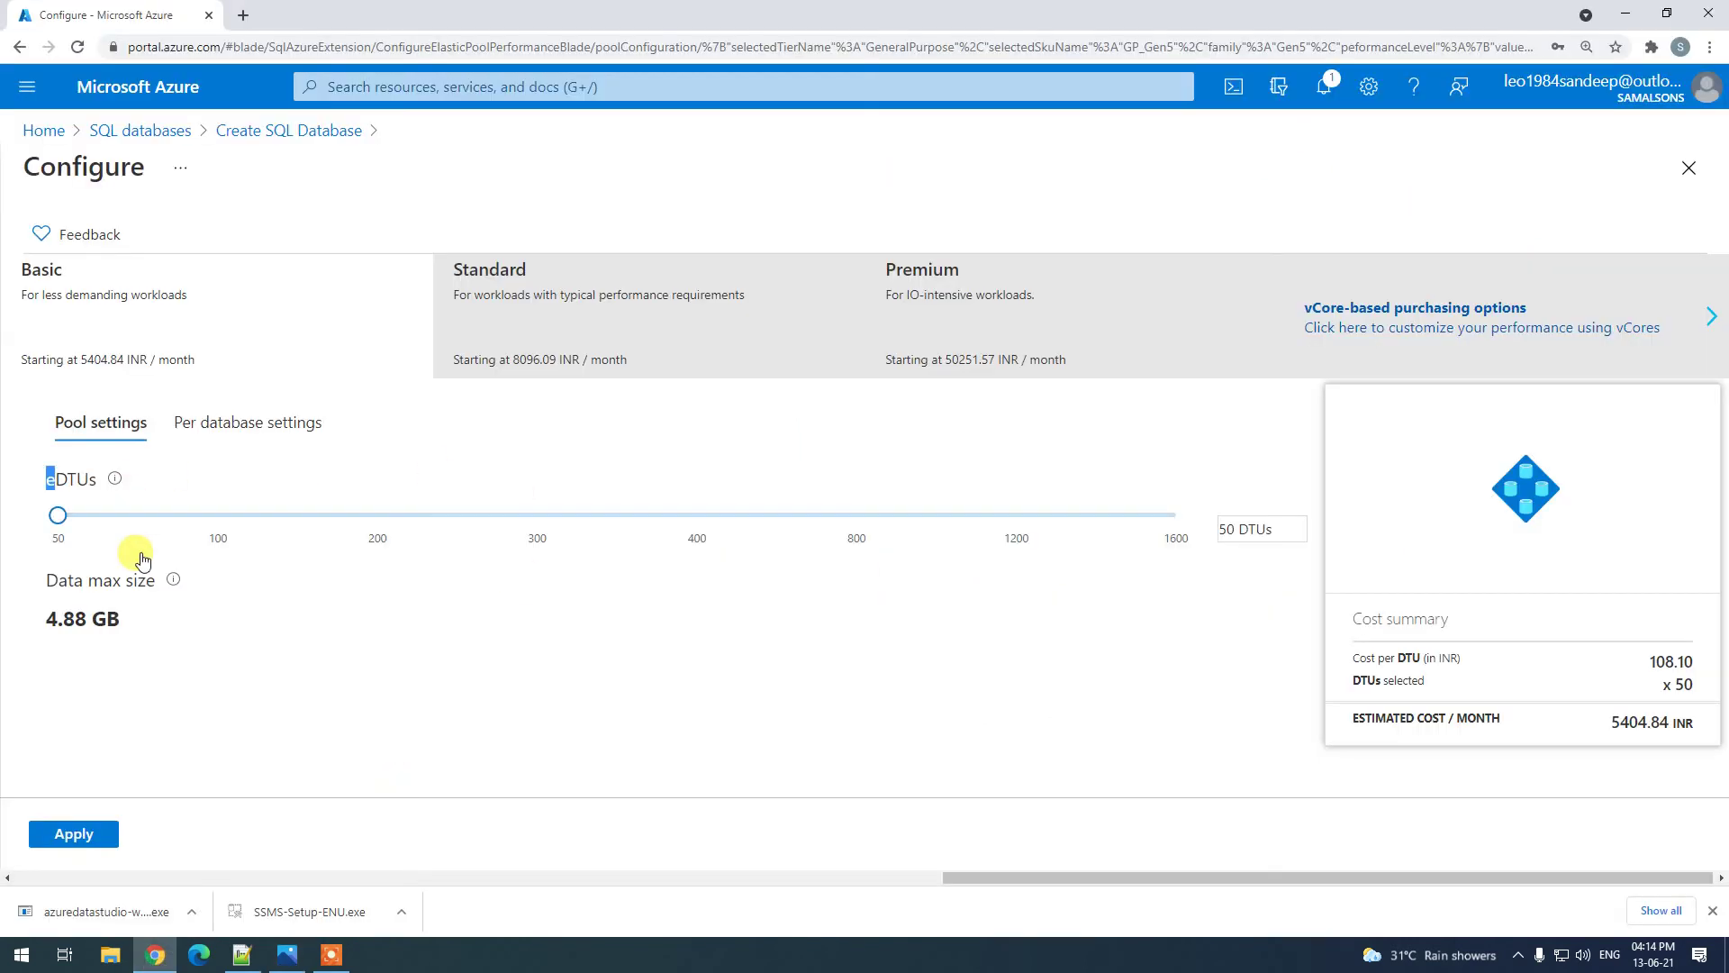
{"action": "left_click", "coordinate": [228, 433]}
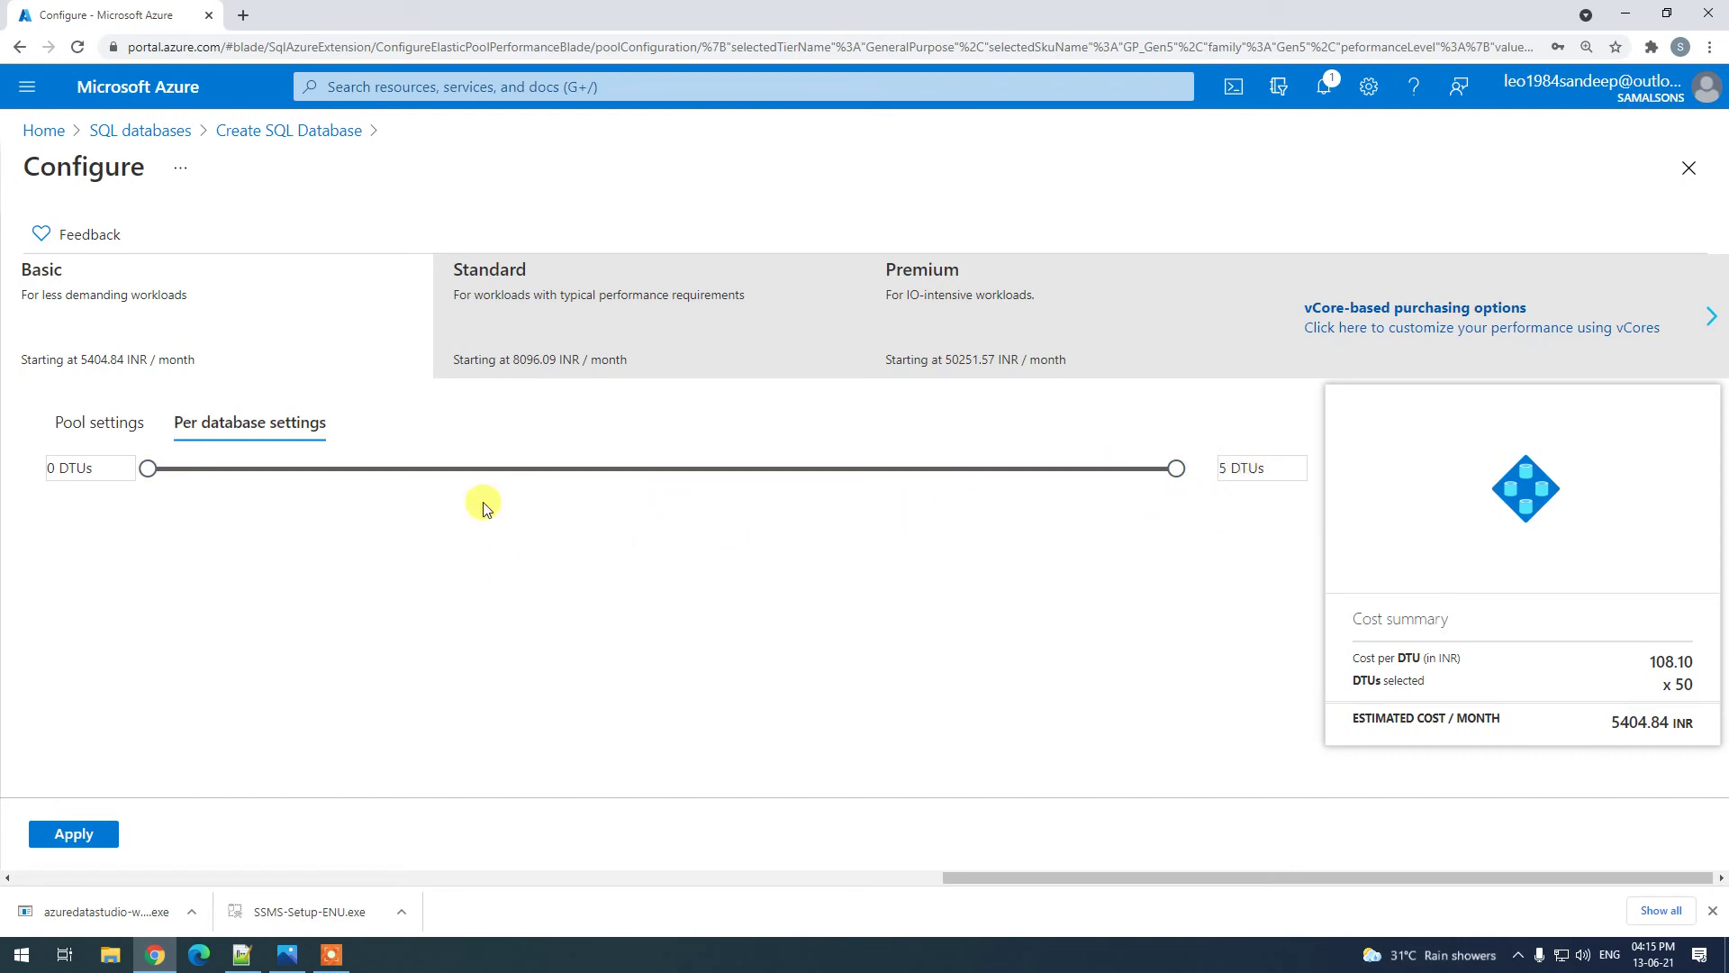
{"action": "left_click", "coordinate": [103, 421]}
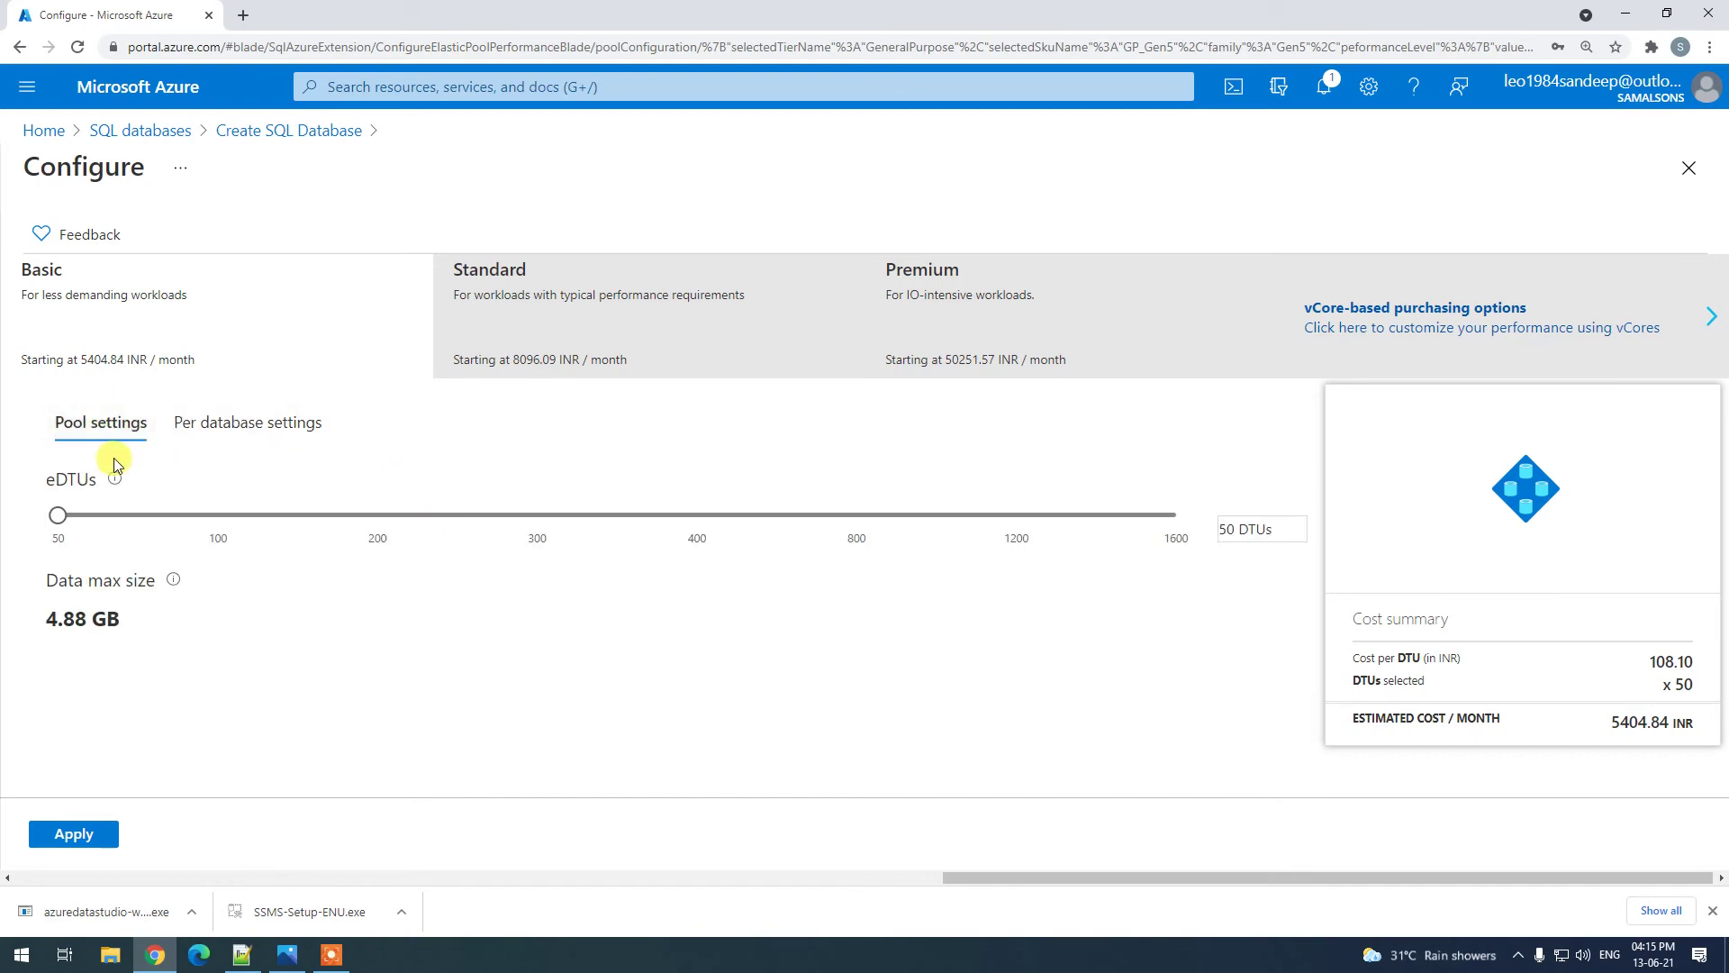
{"action": "left_click", "coordinate": [74, 833]}
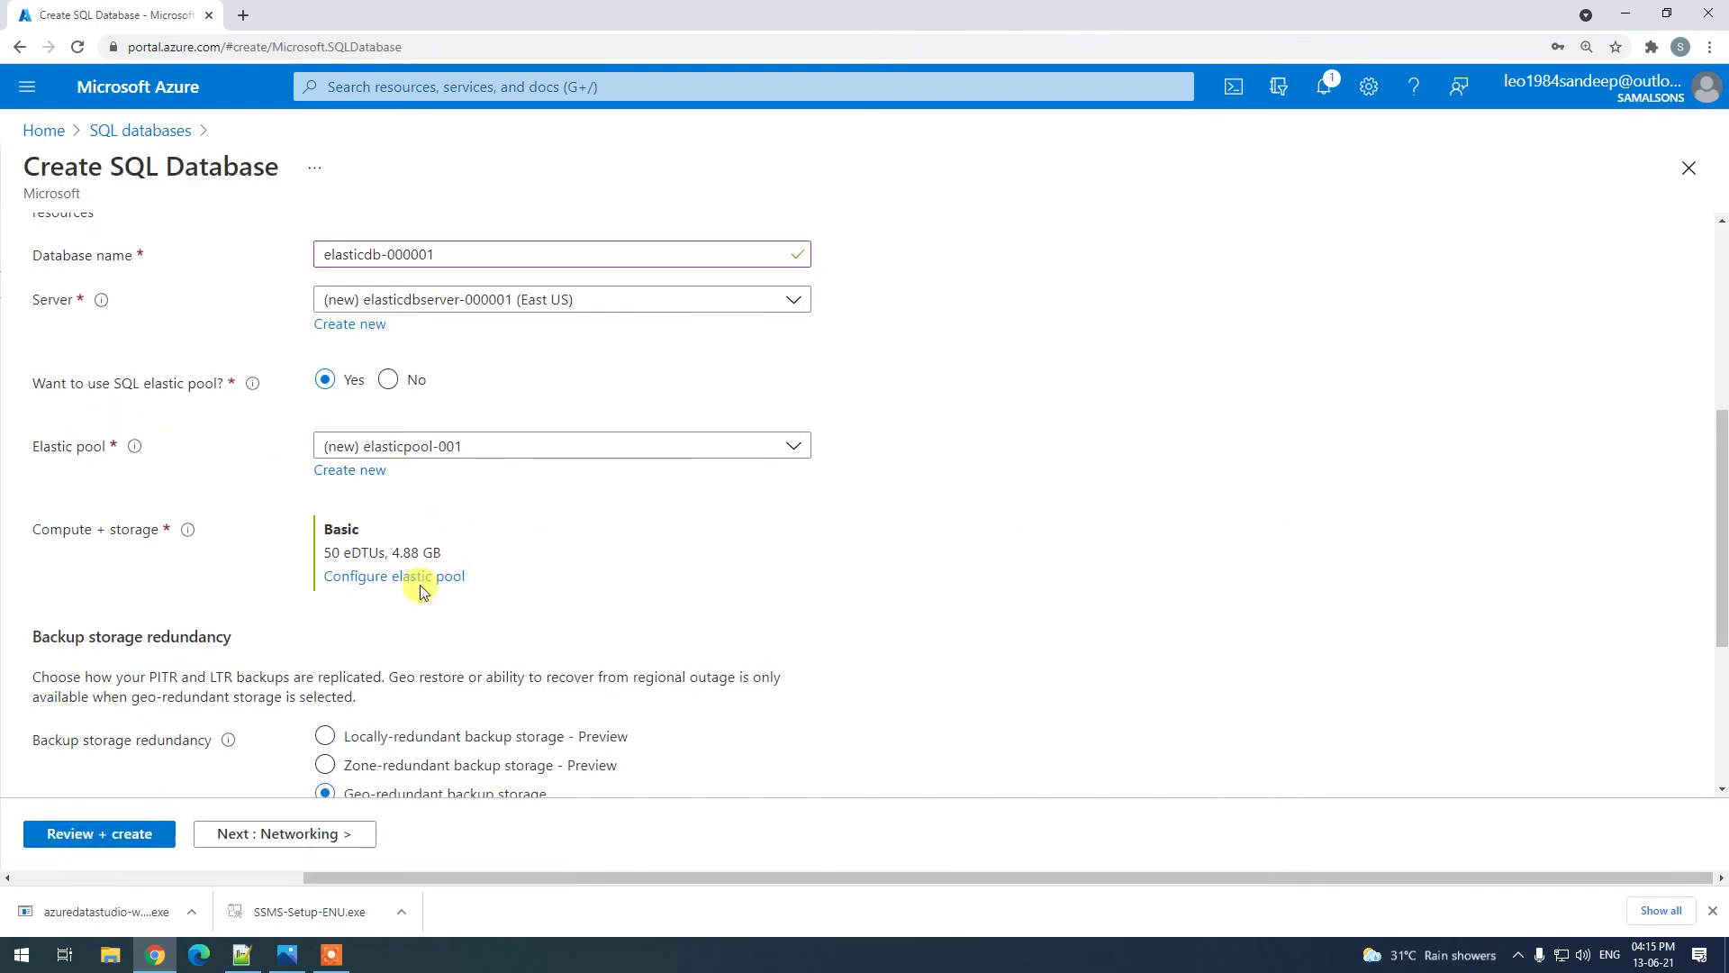
Set the backup storage redundancy to locally-redundant backup storage and continue to the networking settings.
{"action": "scroll", "coordinate": [405, 581], "scroll_direction": "down", "scroll_amount": 2}
{"action": "left_click", "coordinate": [332, 565]}
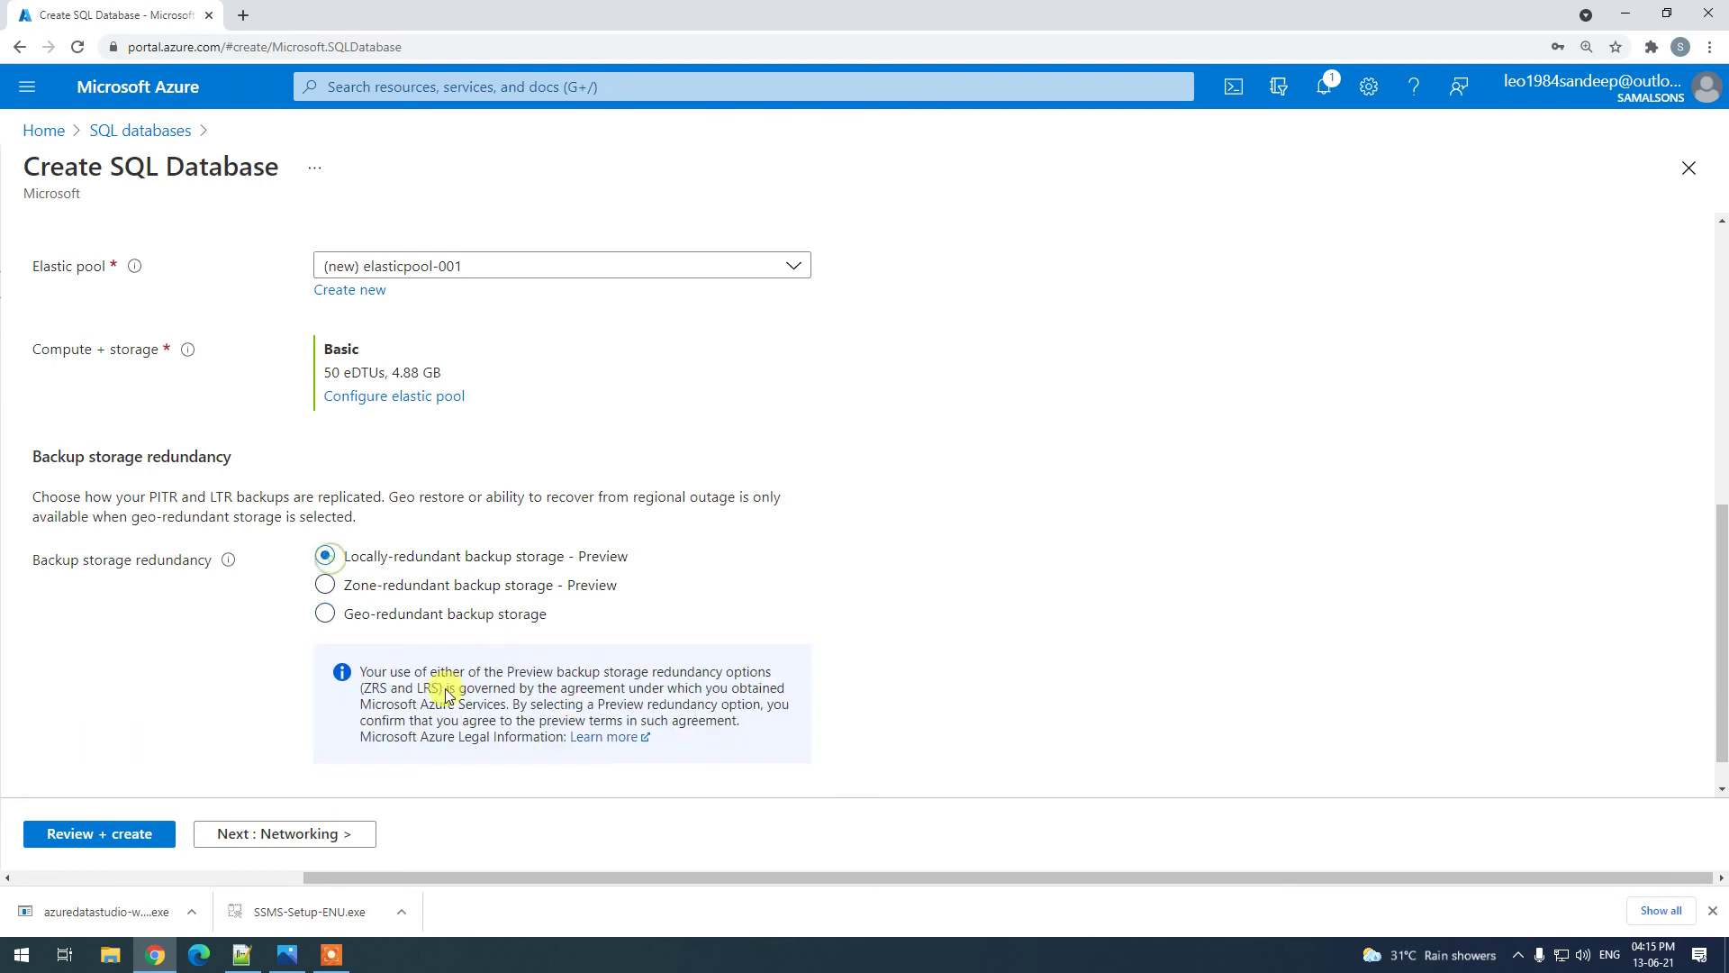
{"action": "left_click", "coordinate": [279, 833]}
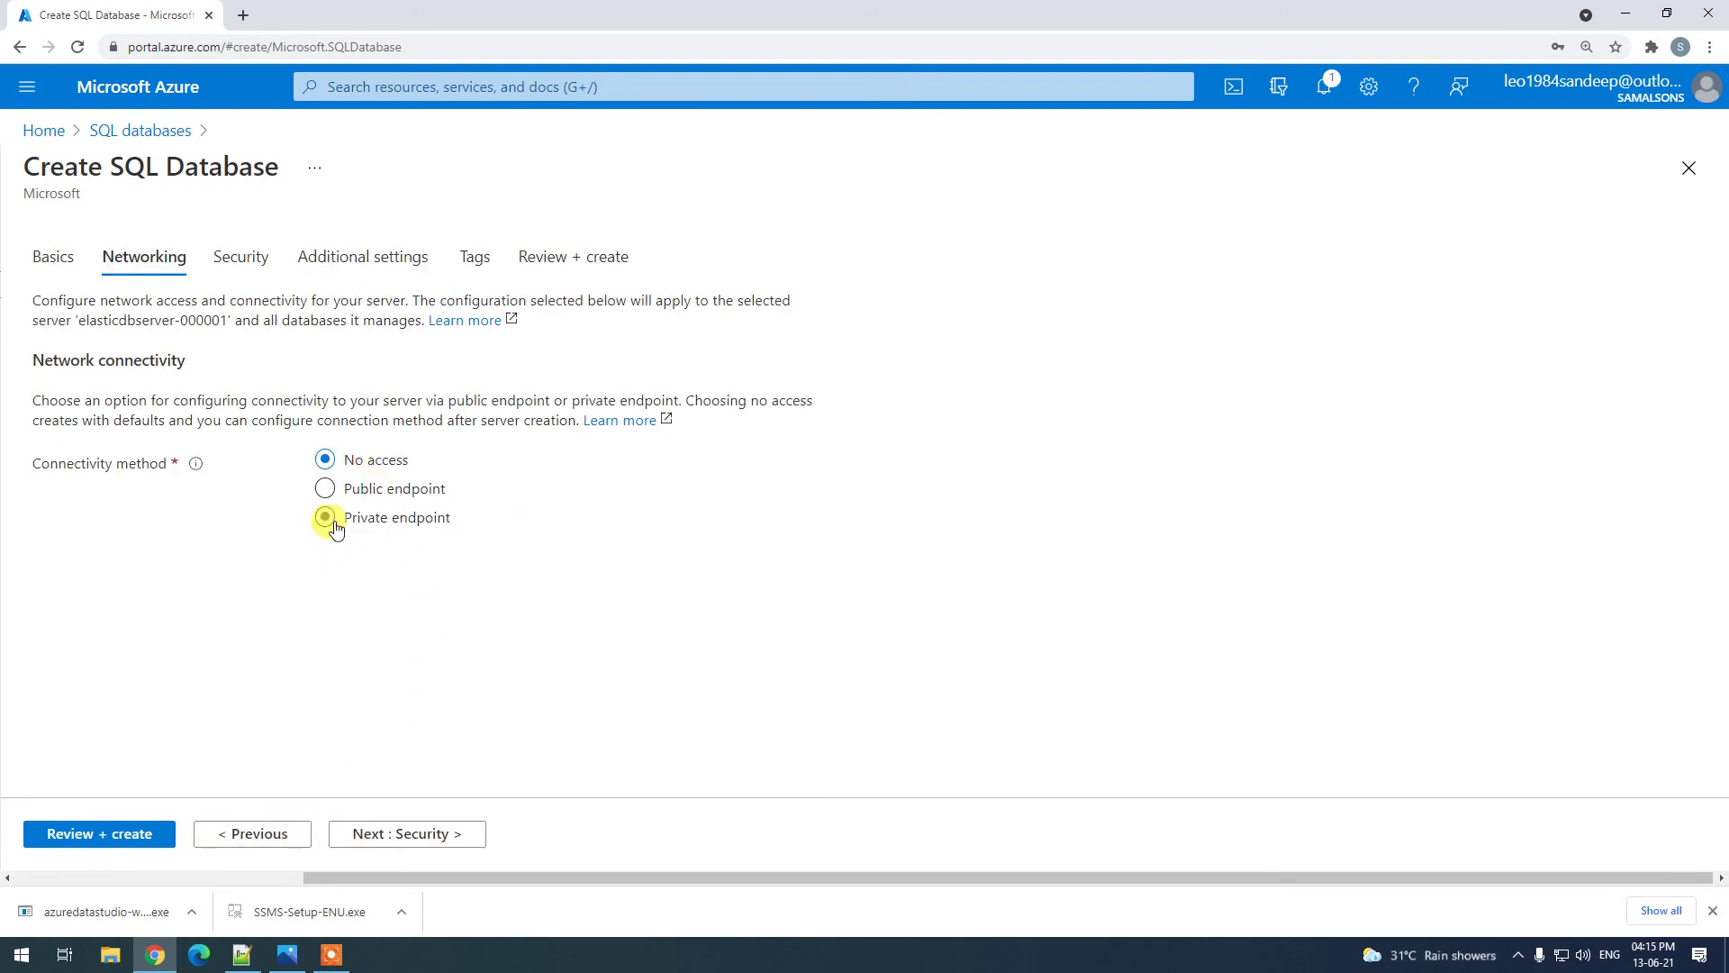
Choose the public endpoint, allow both Azure services and the current client IP address through the firewall, and continue to the security settings.
{"action": "left_click", "coordinate": [325, 489]}
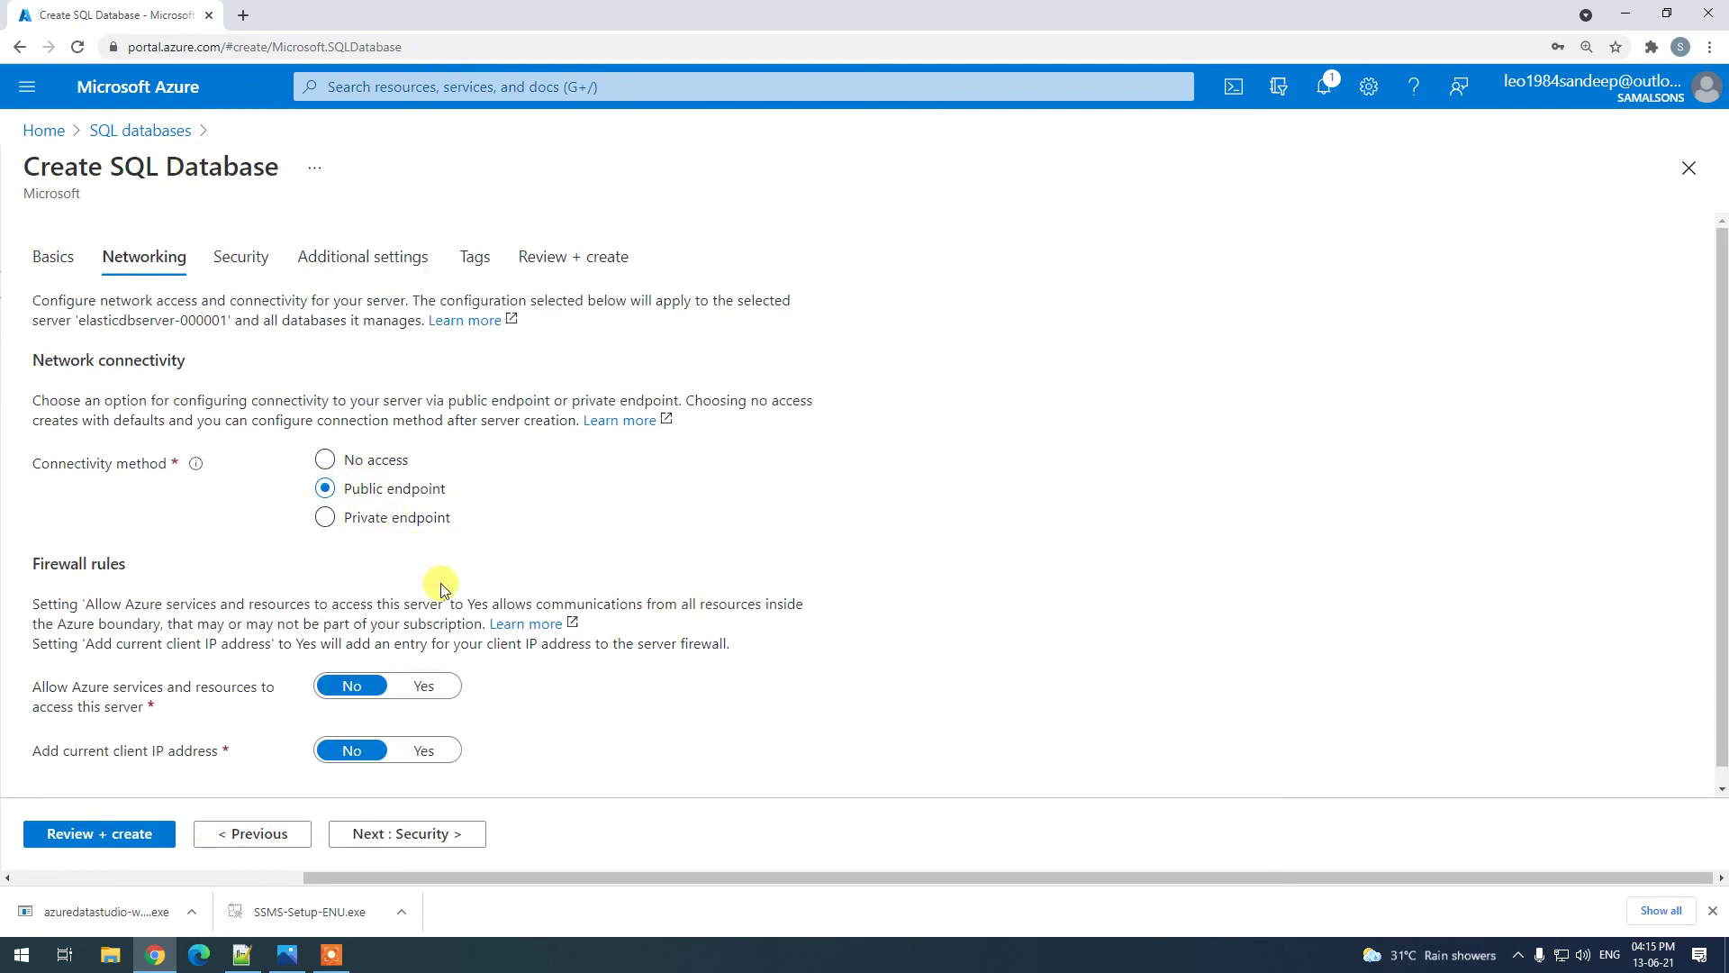
{"action": "scroll", "coordinate": [445, 576], "scroll_direction": "down", "scroll_amount": 1}
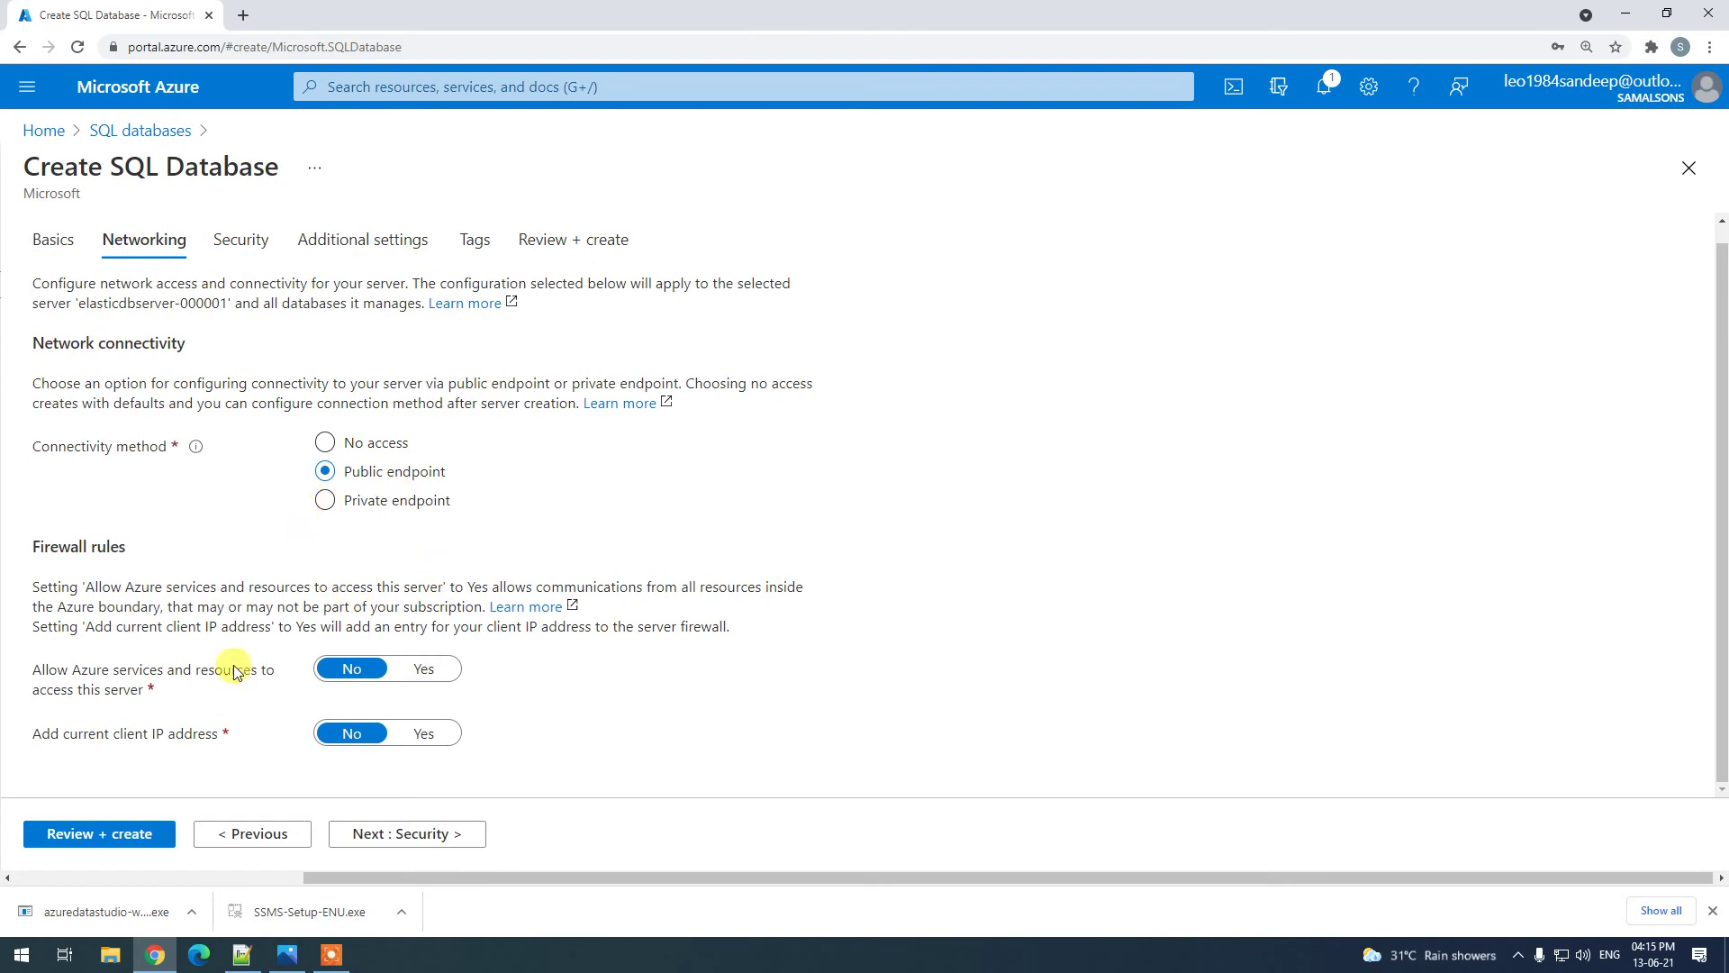
{"action": "left_click", "coordinate": [429, 672]}
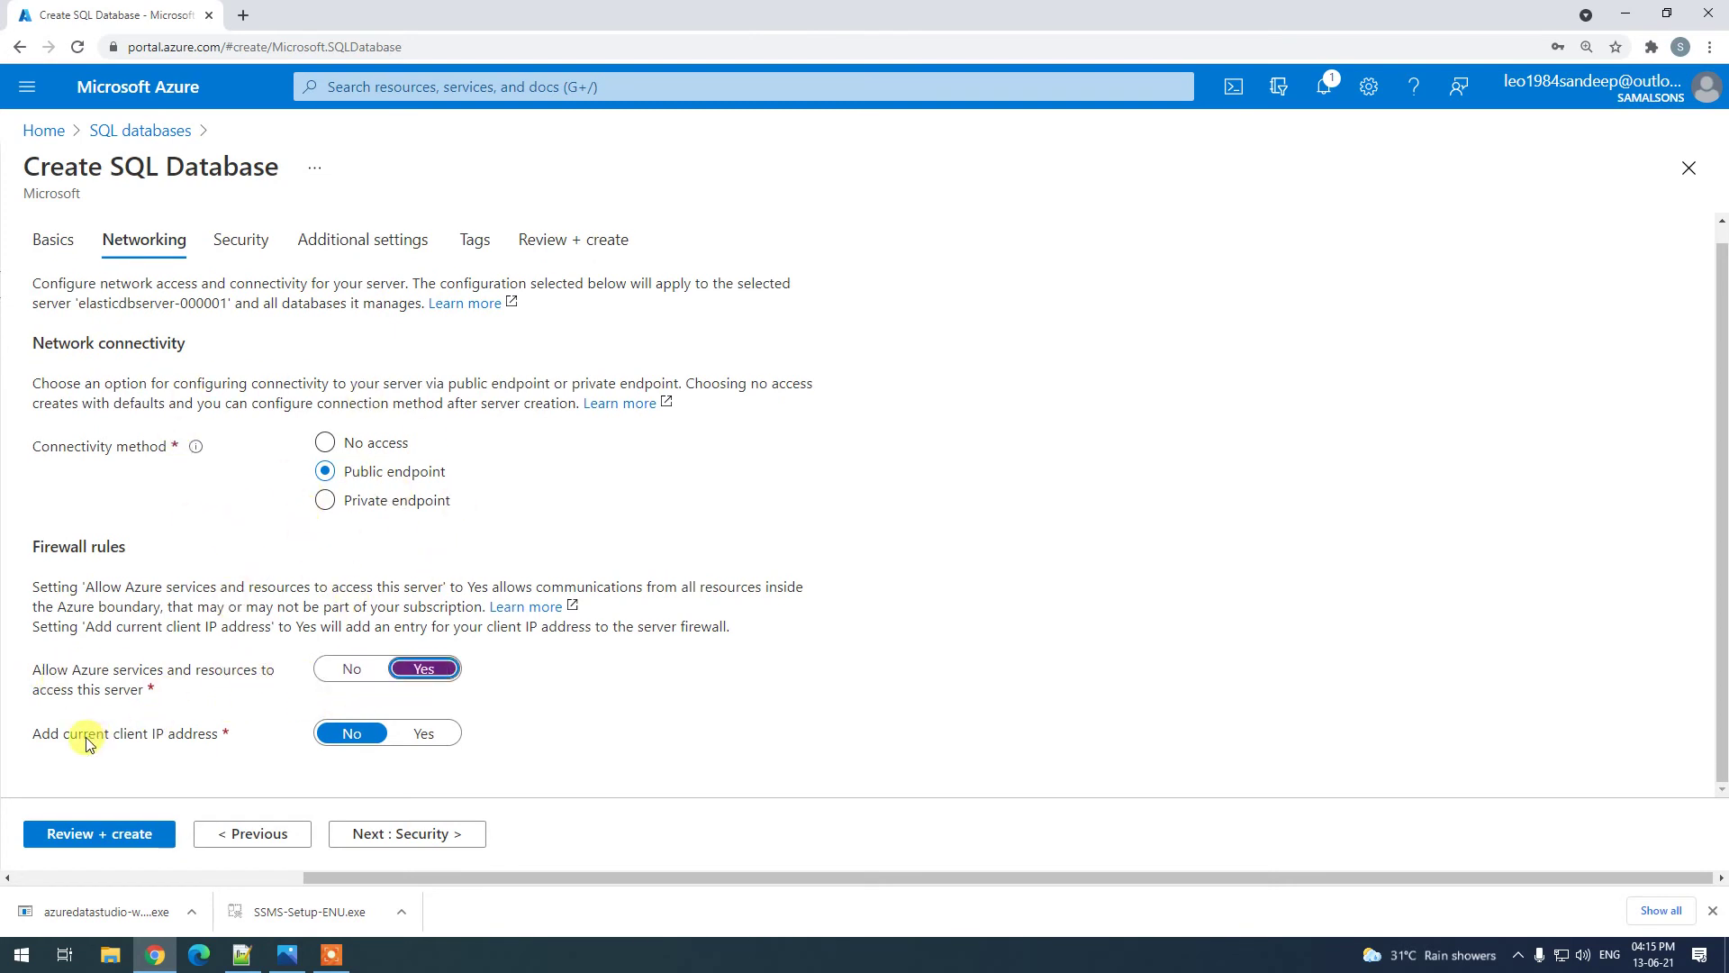
{"action": "left_click", "coordinate": [429, 733]}
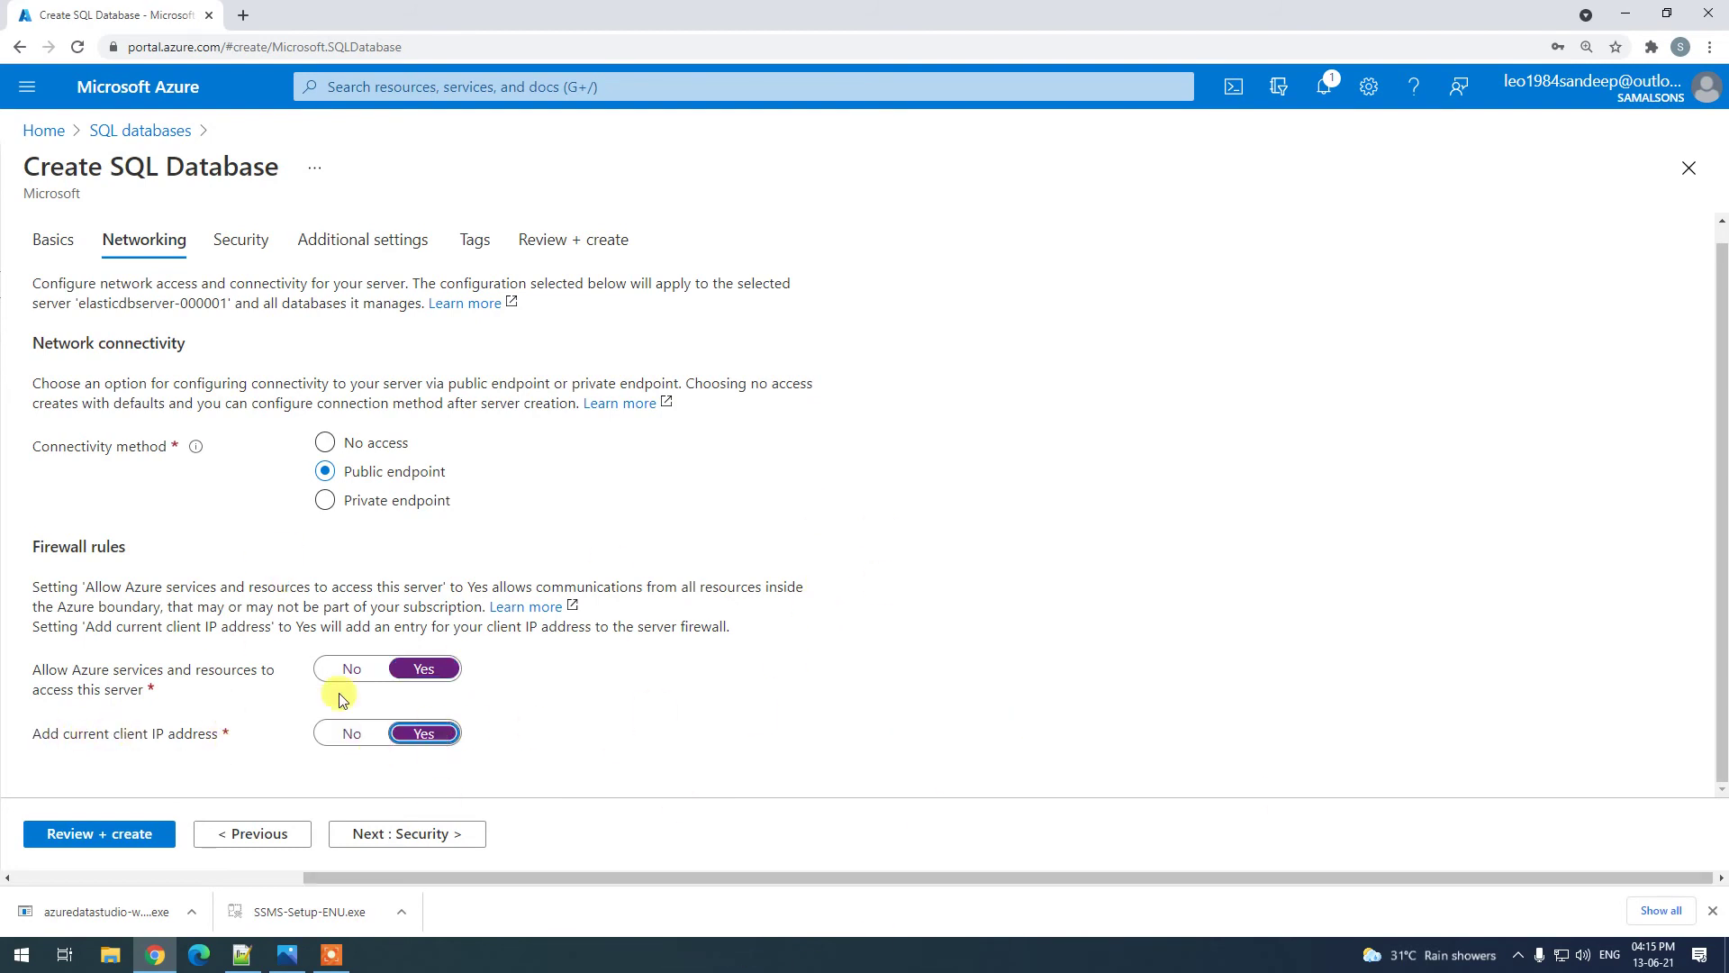
{"action": "left_click", "coordinate": [428, 839]}
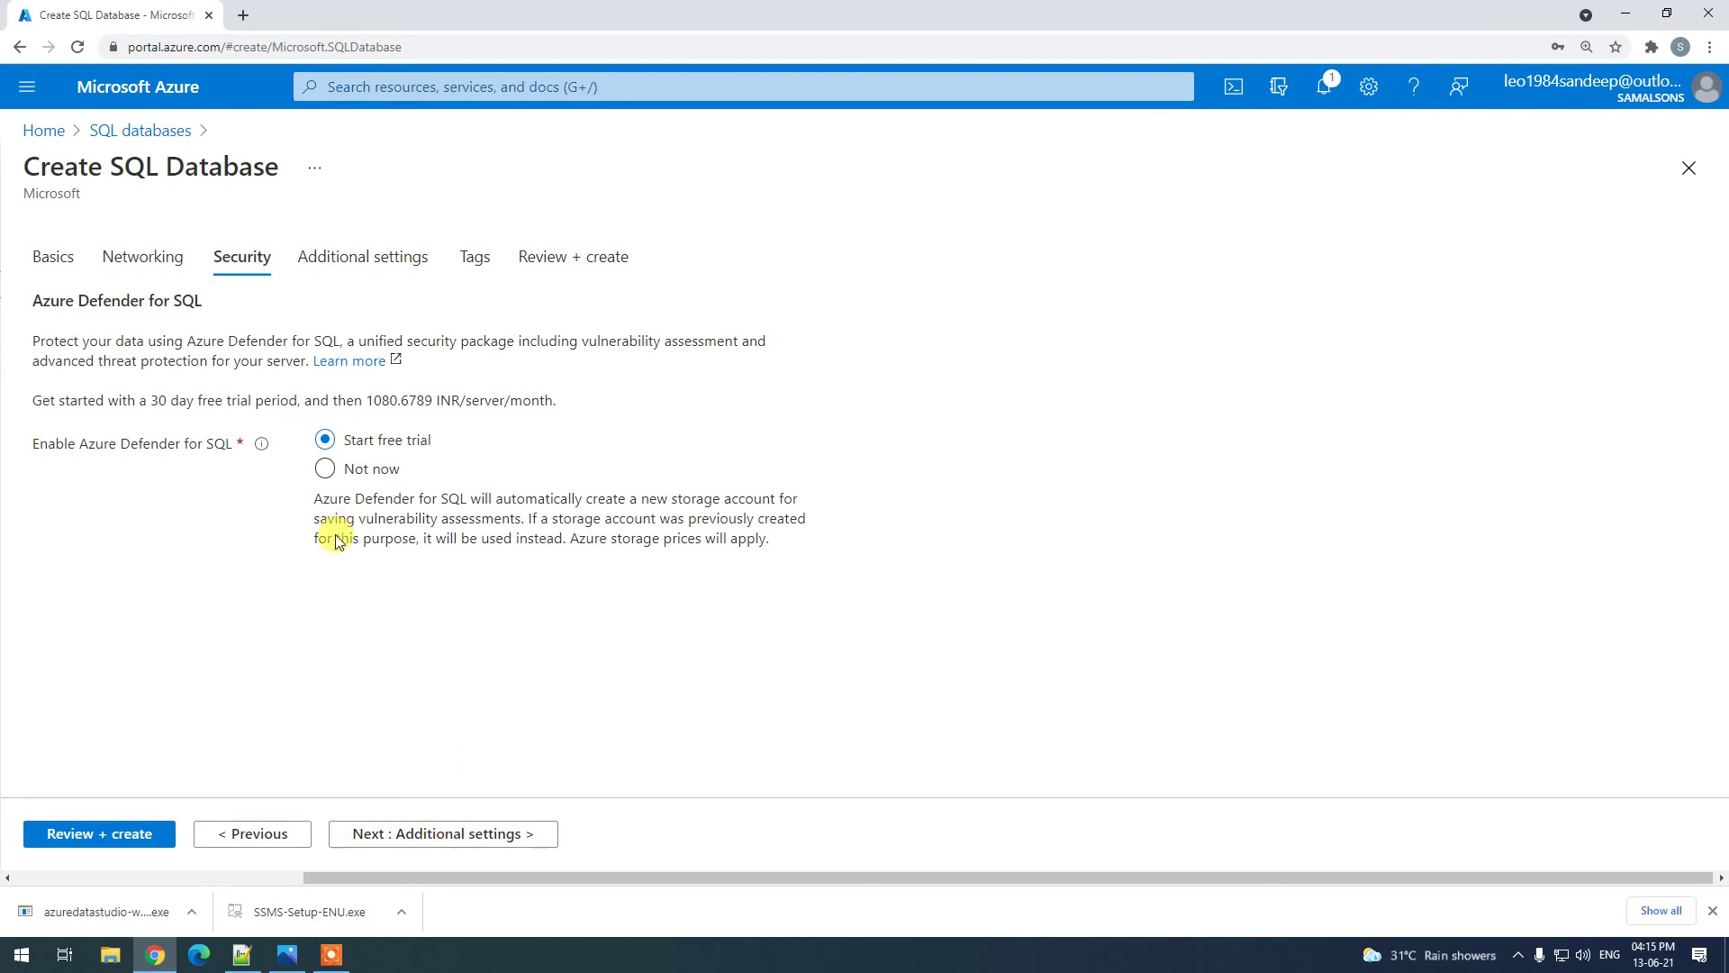
Decline Azure Defender for SQL for now and use the sample data as the new database's data source.
{"action": "left_click", "coordinate": [348, 470]}
{"action": "left_click", "coordinate": [463, 833]}
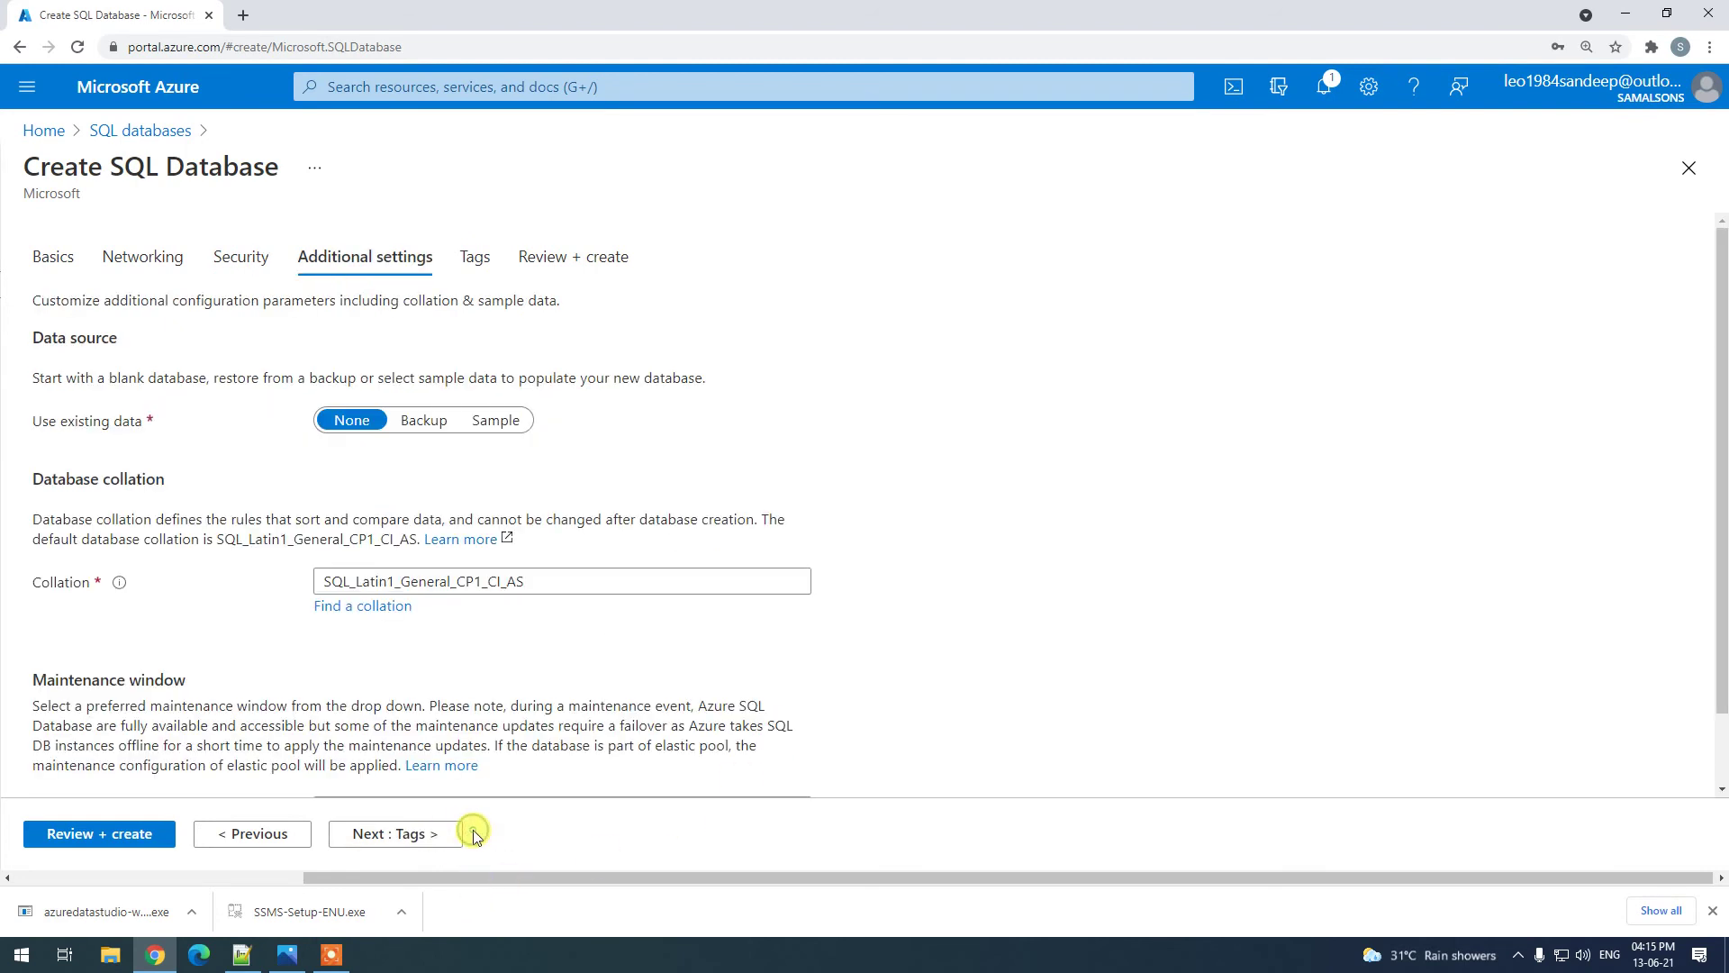
{"action": "left_click", "coordinate": [494, 420]}
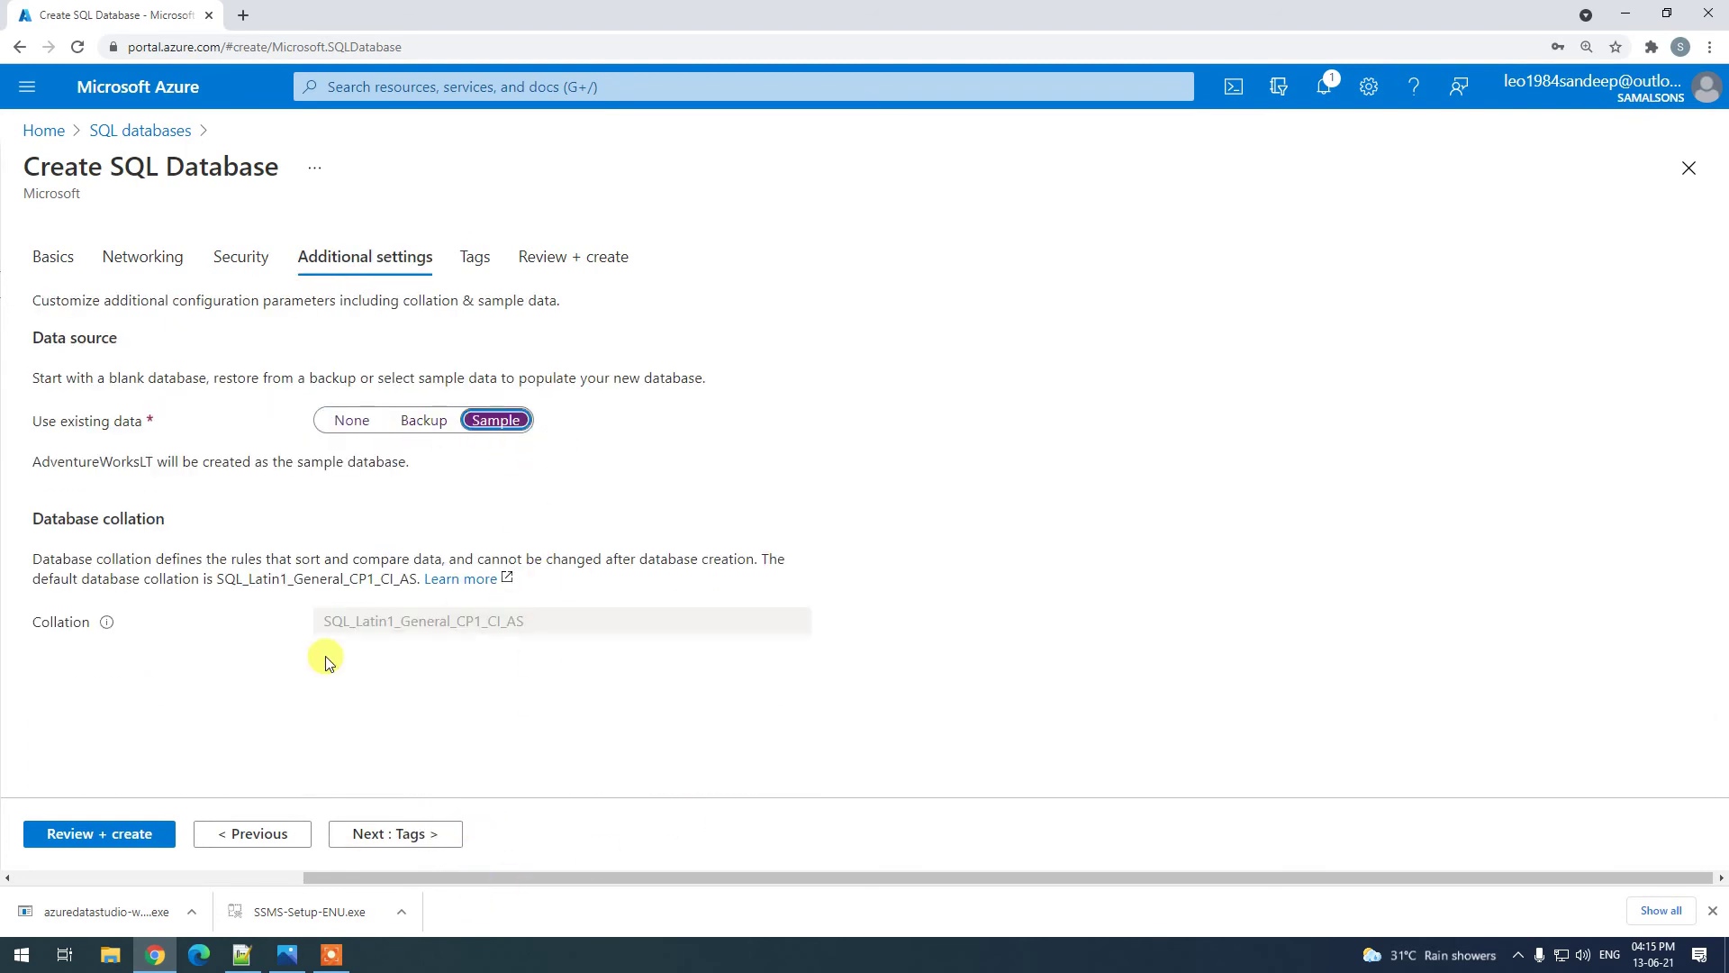
{"action": "left_click", "coordinate": [396, 834]}
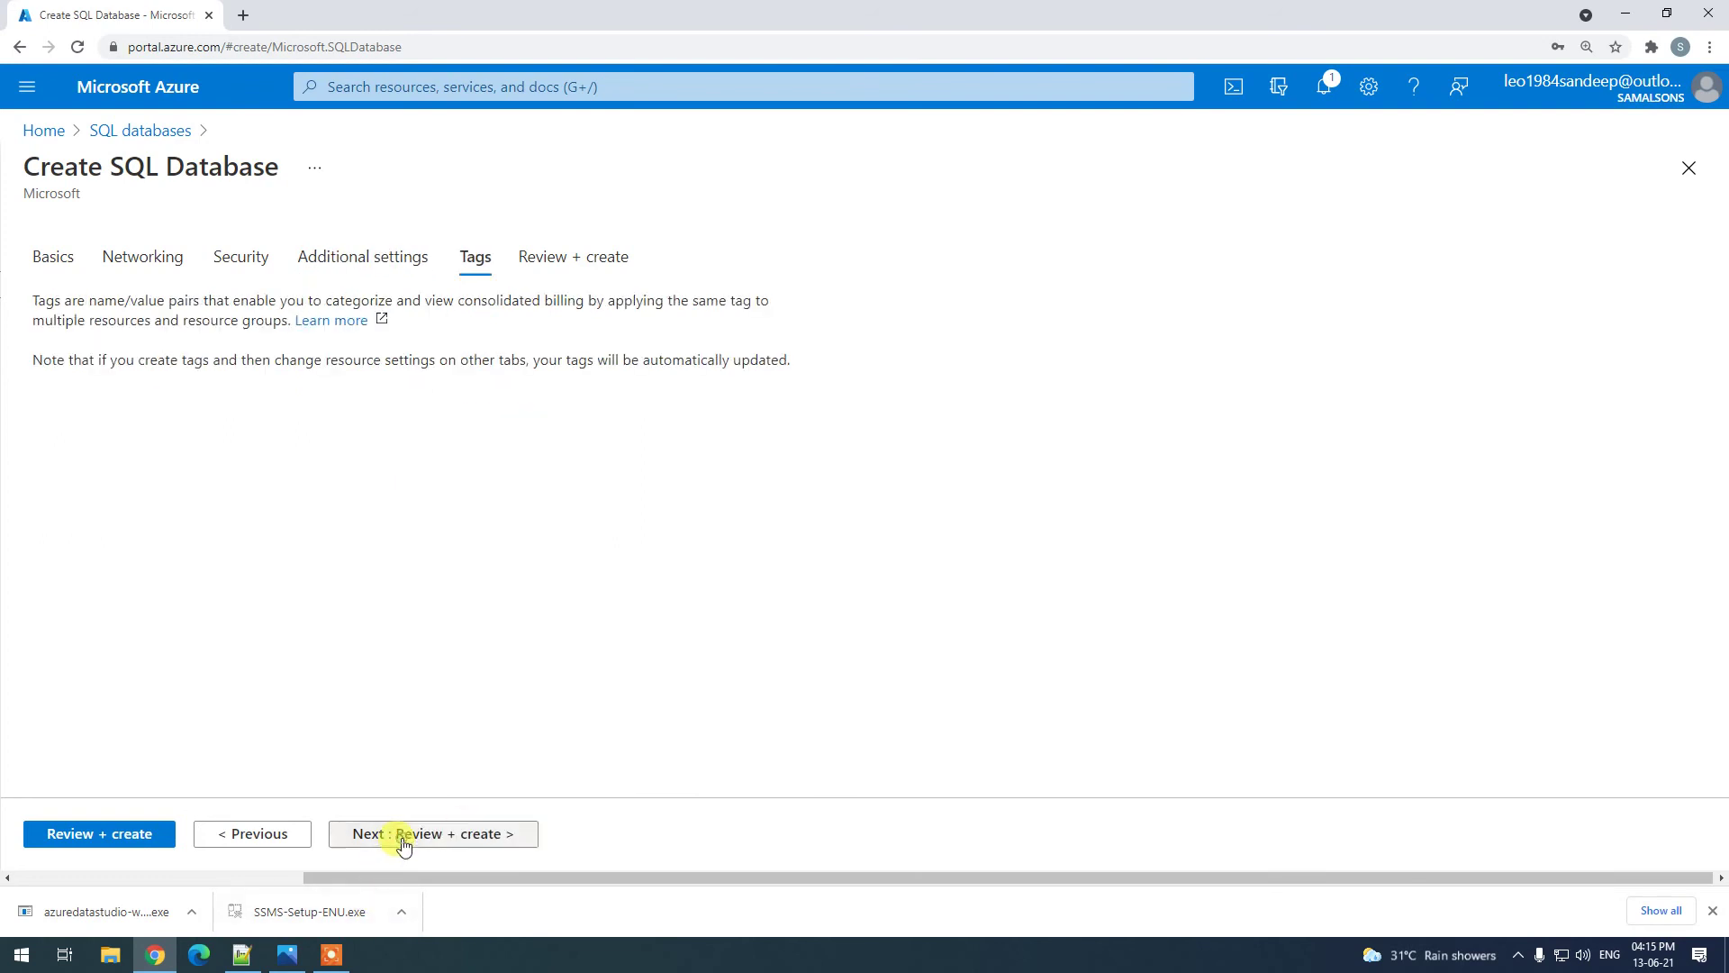
Submit the database and elastic pool for creation, highlight the pool's estimated monthly cost, and return to the portal home page.
{"action": "left_click", "coordinate": [441, 829]}
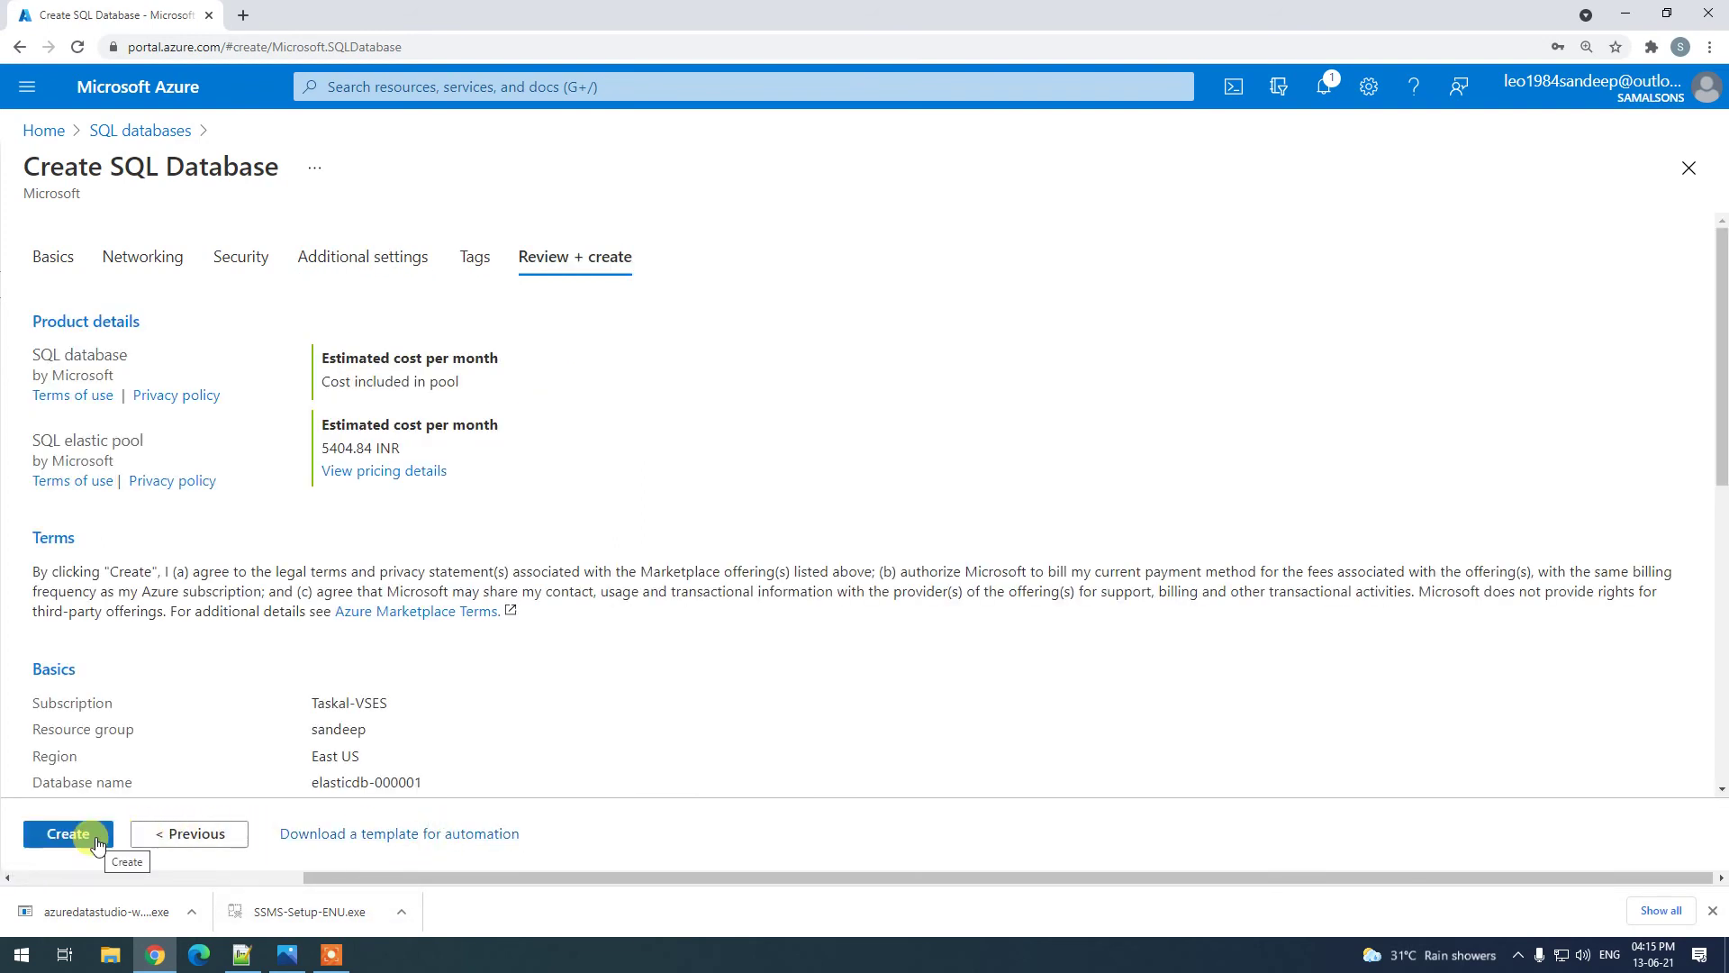
{"action": "left_click", "coordinate": [98, 840]}
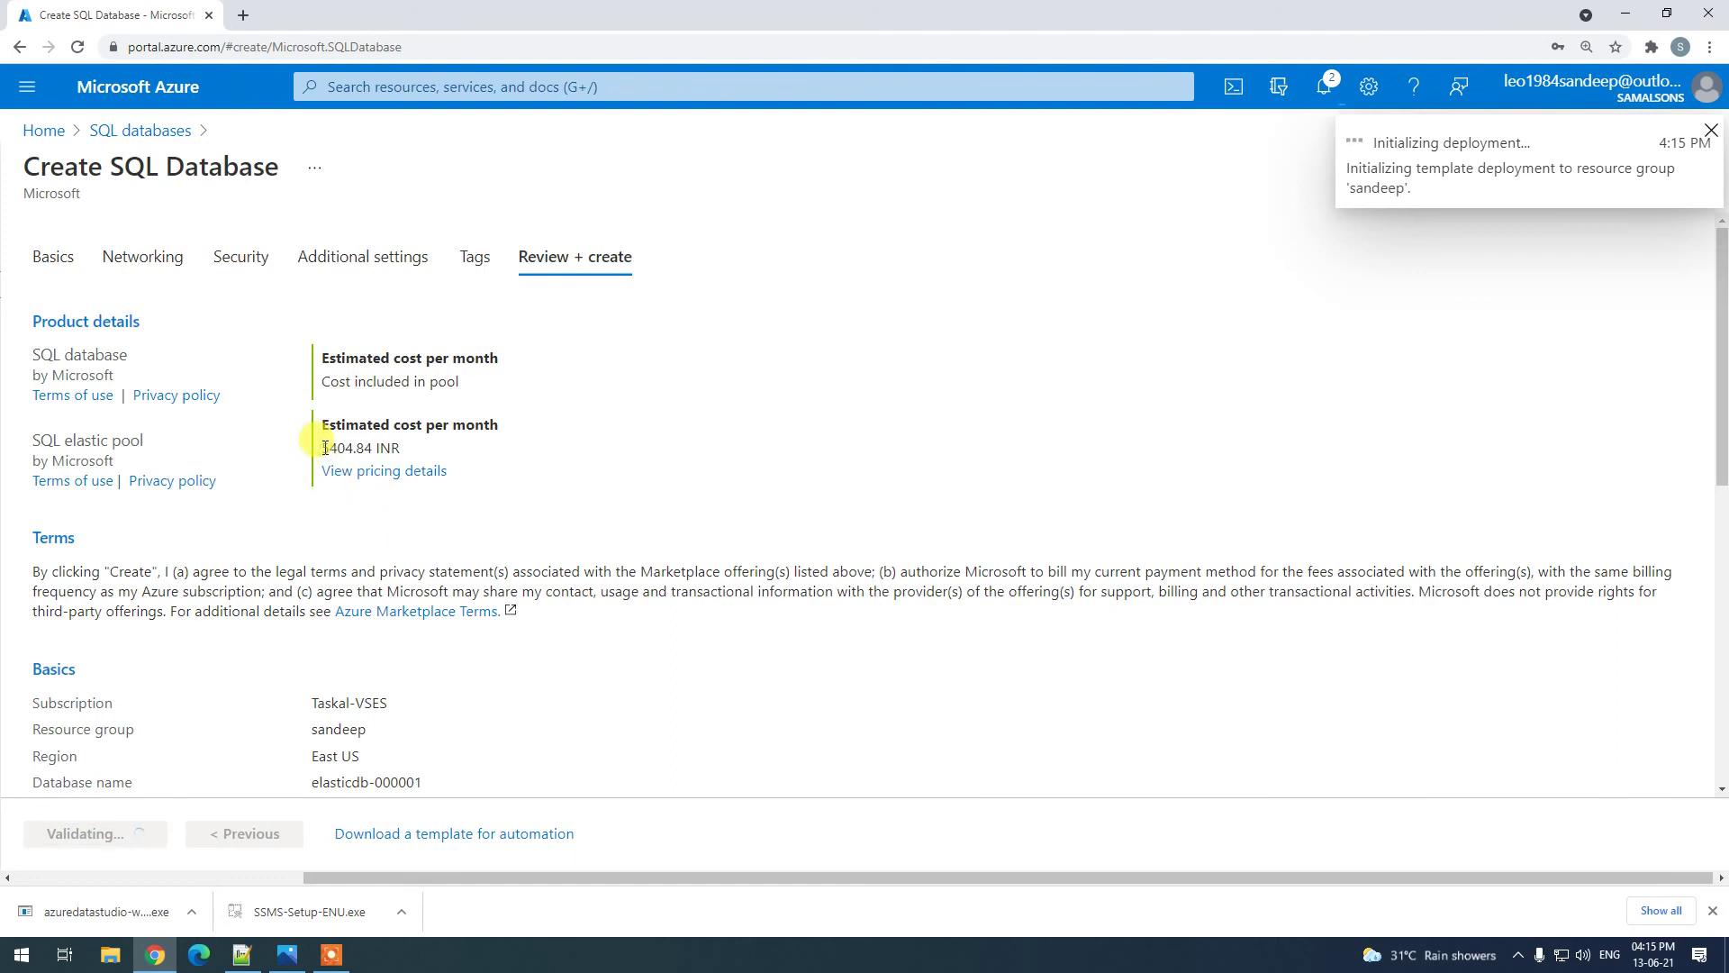
{"action": "left_click_drag", "start_coordinate": [326, 447], "coordinate": [426, 450]}
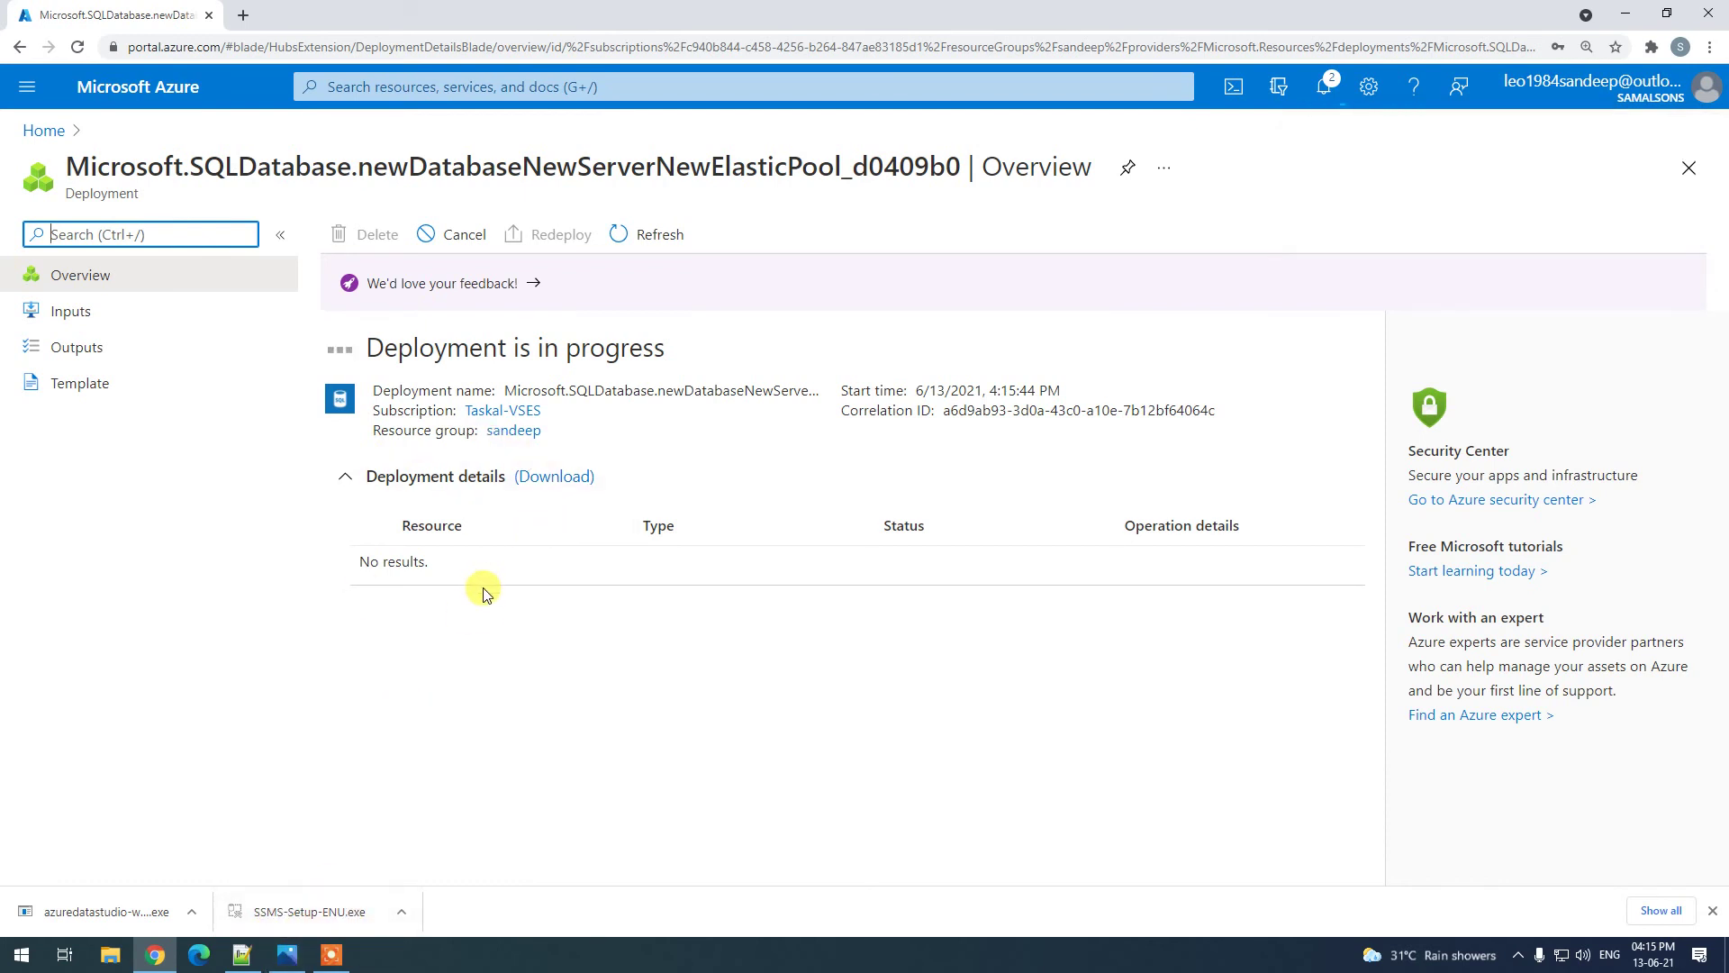
{"action": "left_click", "coordinate": [45, 129]}
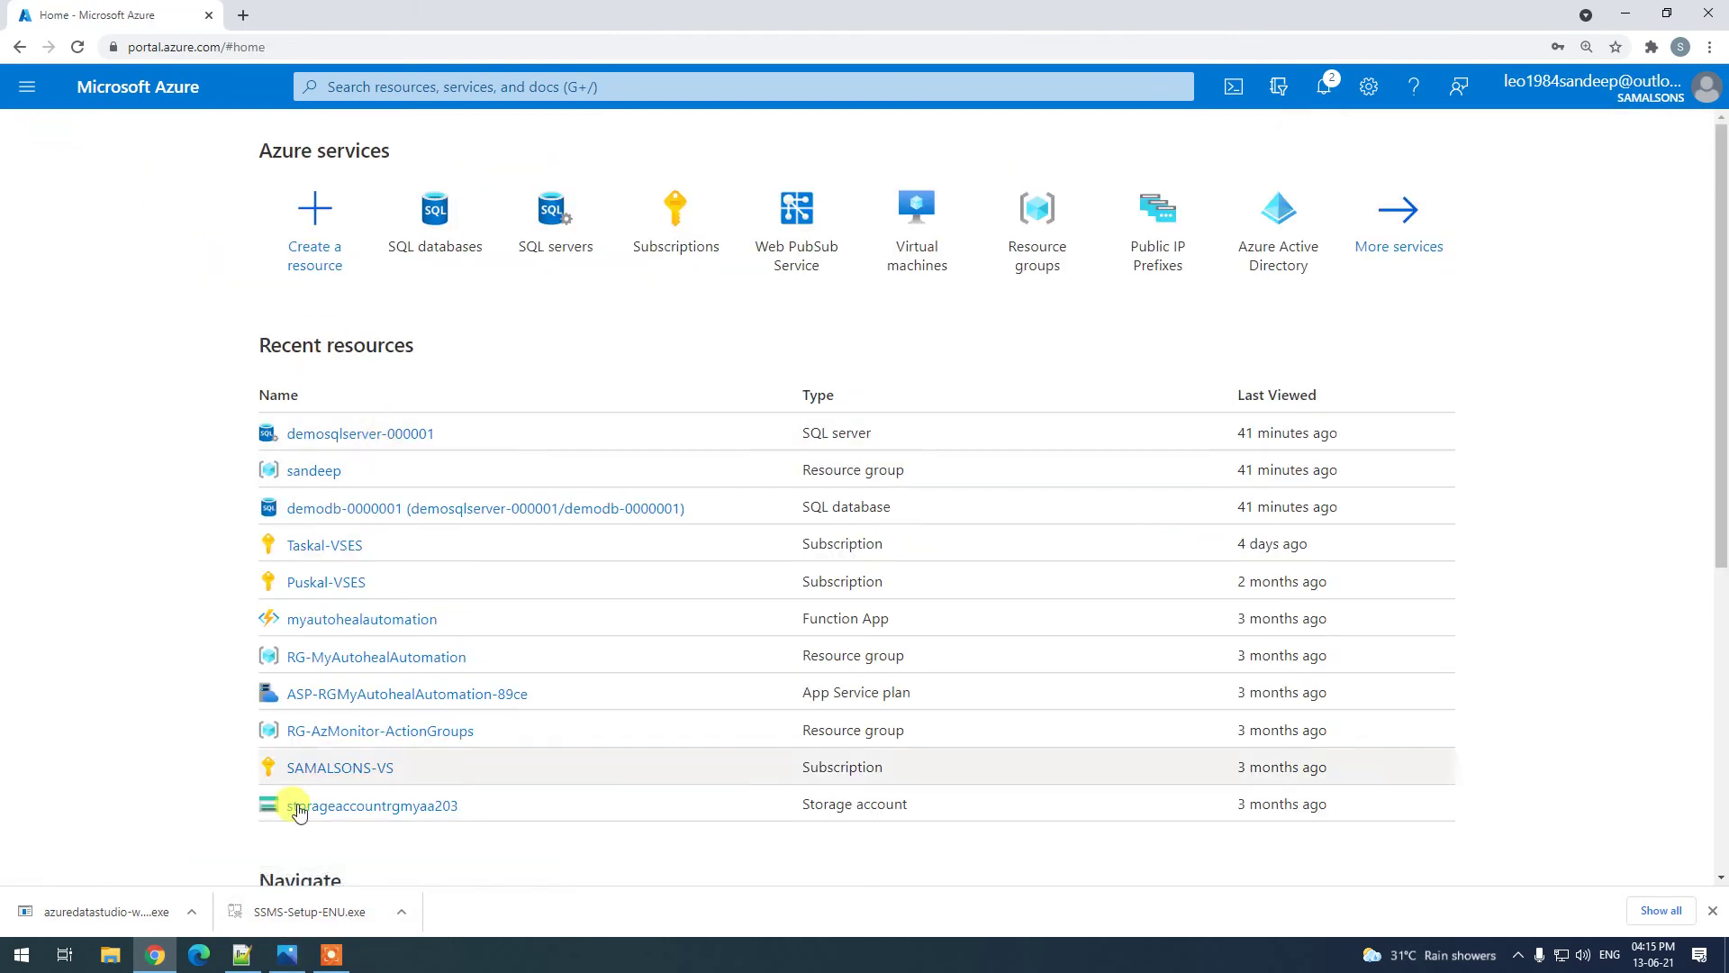
Switch to the diagram in Photos and draw a curve under the elastic pool box, one around database 1, and a short line beside database 2.
{"action": "left_click", "coordinate": [286, 953]}
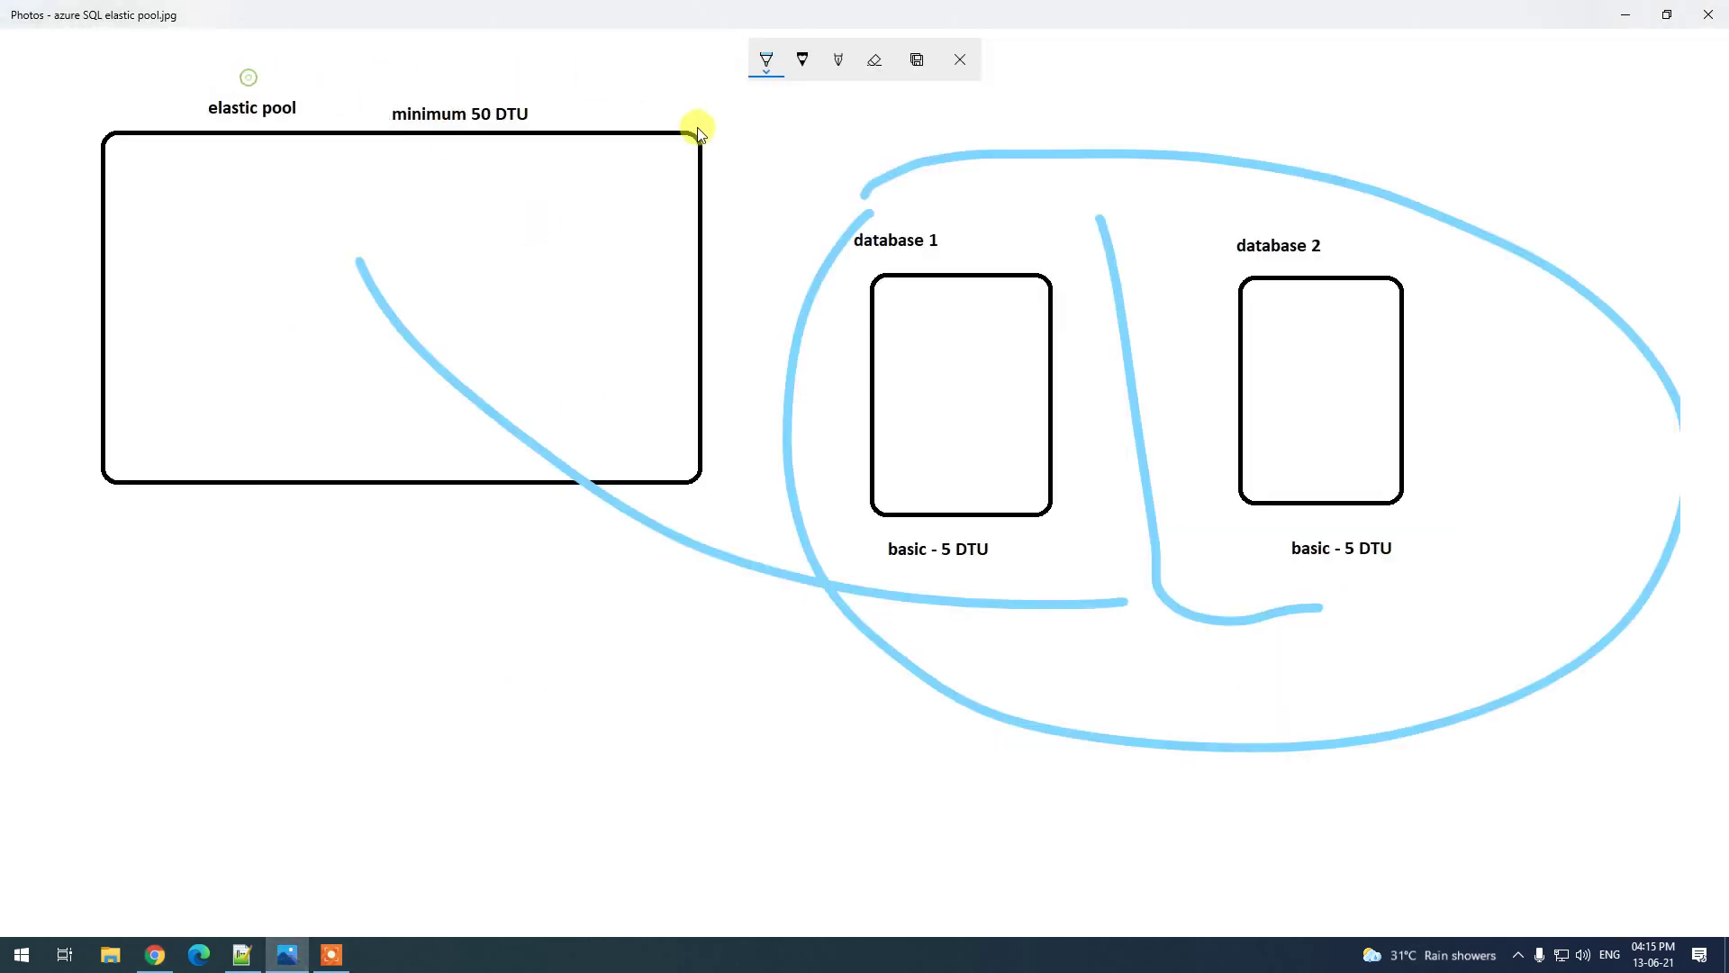
{"action": "mouse_move", "coordinate": [724, 337]}
{"action": "left_mouse_down"}
{"action": "mouse_move", "coordinate": [714, 460]}
{"action": "mouse_move", "coordinate": [147, 514]}
{"action": "mouse_move", "coordinate": [99, 202]}
{"action": "left_mouse_up"}
{"action": "mouse_move", "coordinate": [1018, 235]}
{"action": "left_mouse_down"}
{"action": "mouse_move", "coordinate": [1084, 637]}
{"action": "mouse_move", "coordinate": [1013, 648]}
{"action": "left_mouse_up"}
{"action": "left_click_drag", "start_coordinate": [1409, 364], "coordinate": [1484, 326]}
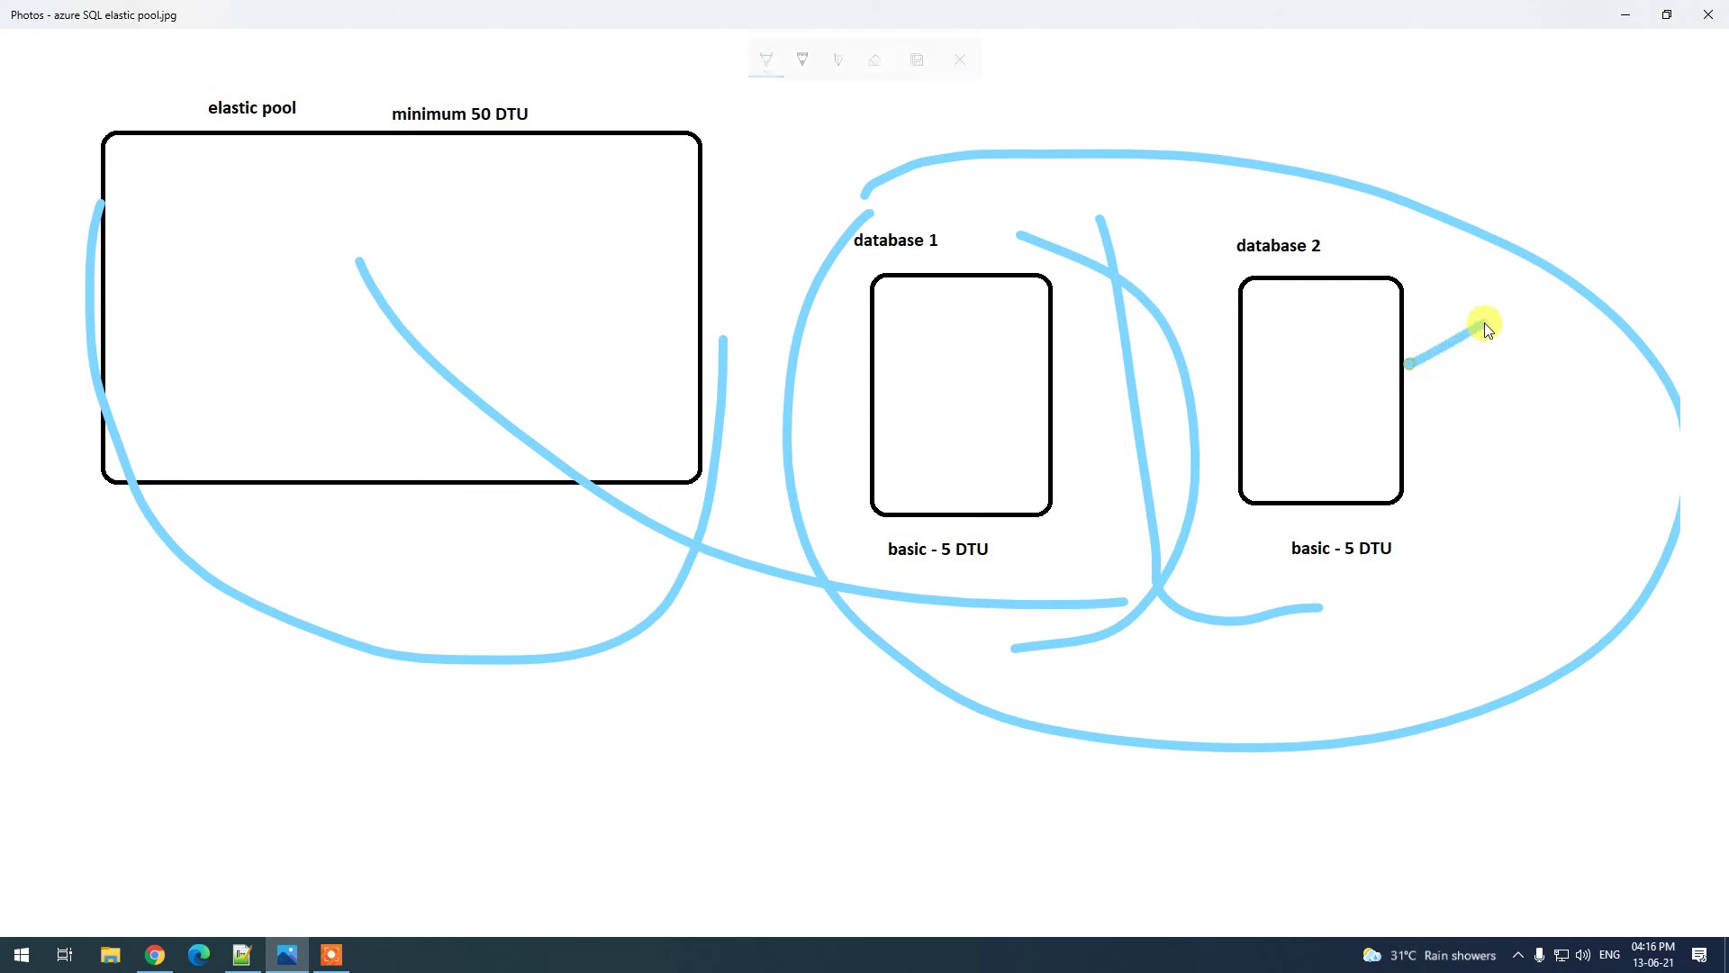
Return to the Azure portal, dismiss the notifications, and show the SQL elastic pools of elasticdbserver-000001 in a wider view.
{"action": "left_click", "coordinate": [155, 954]}
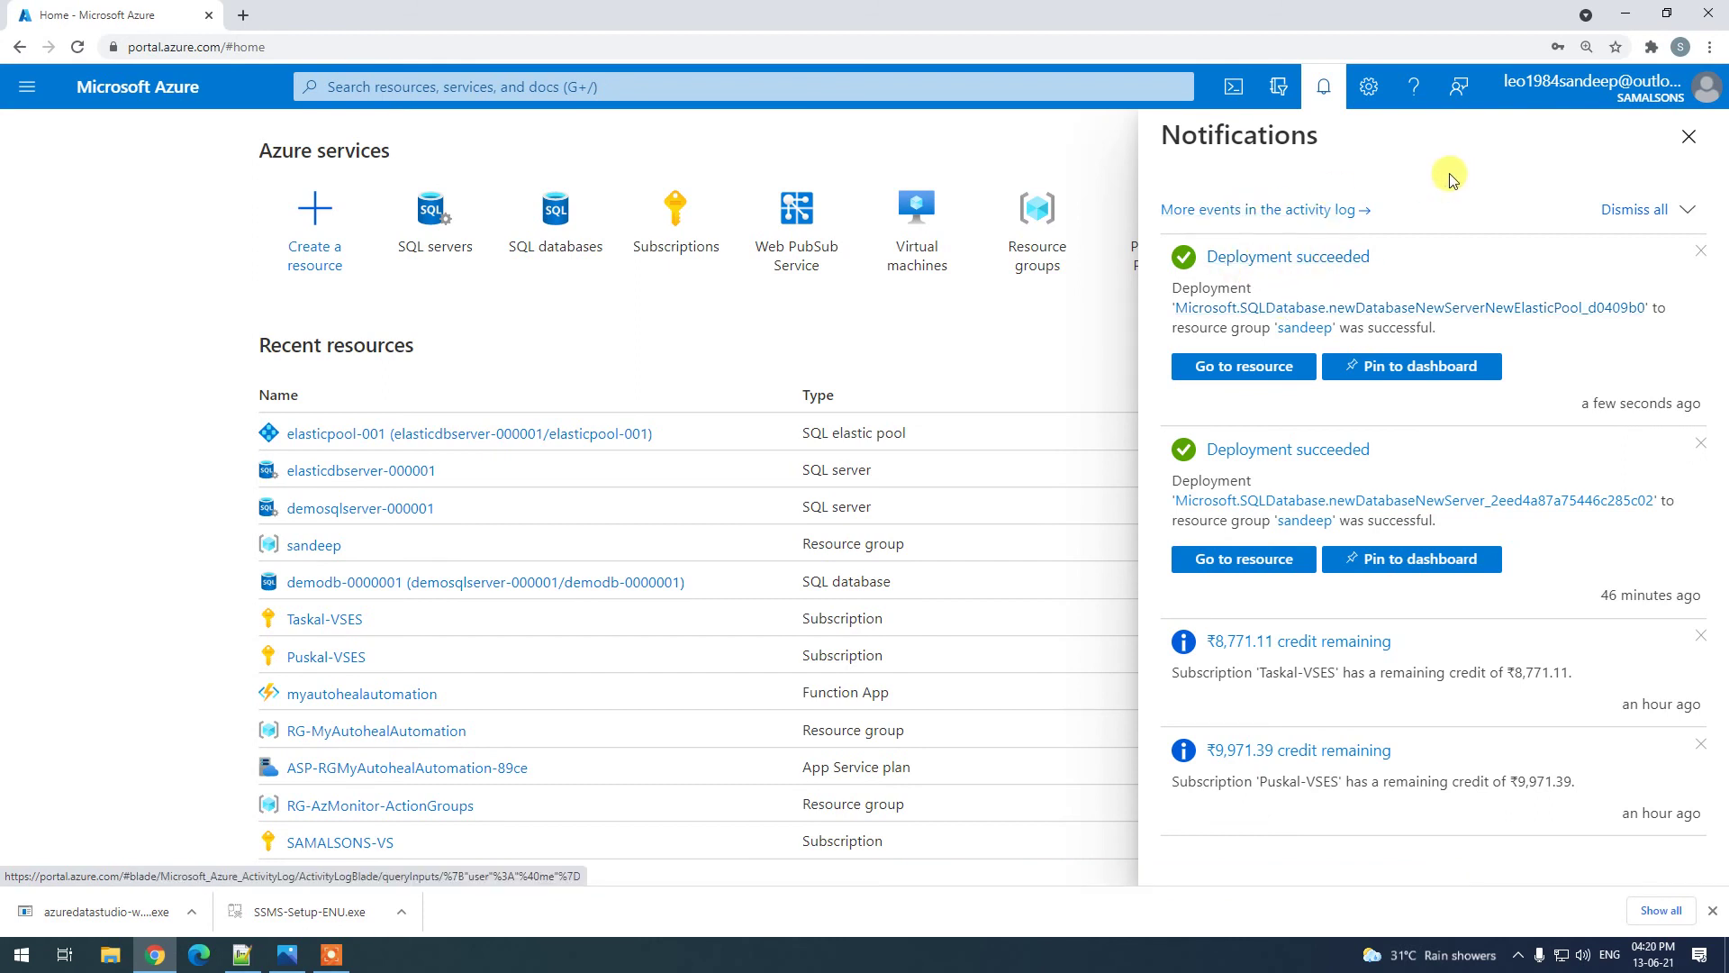
{"action": "left_click", "coordinate": [1688, 144]}
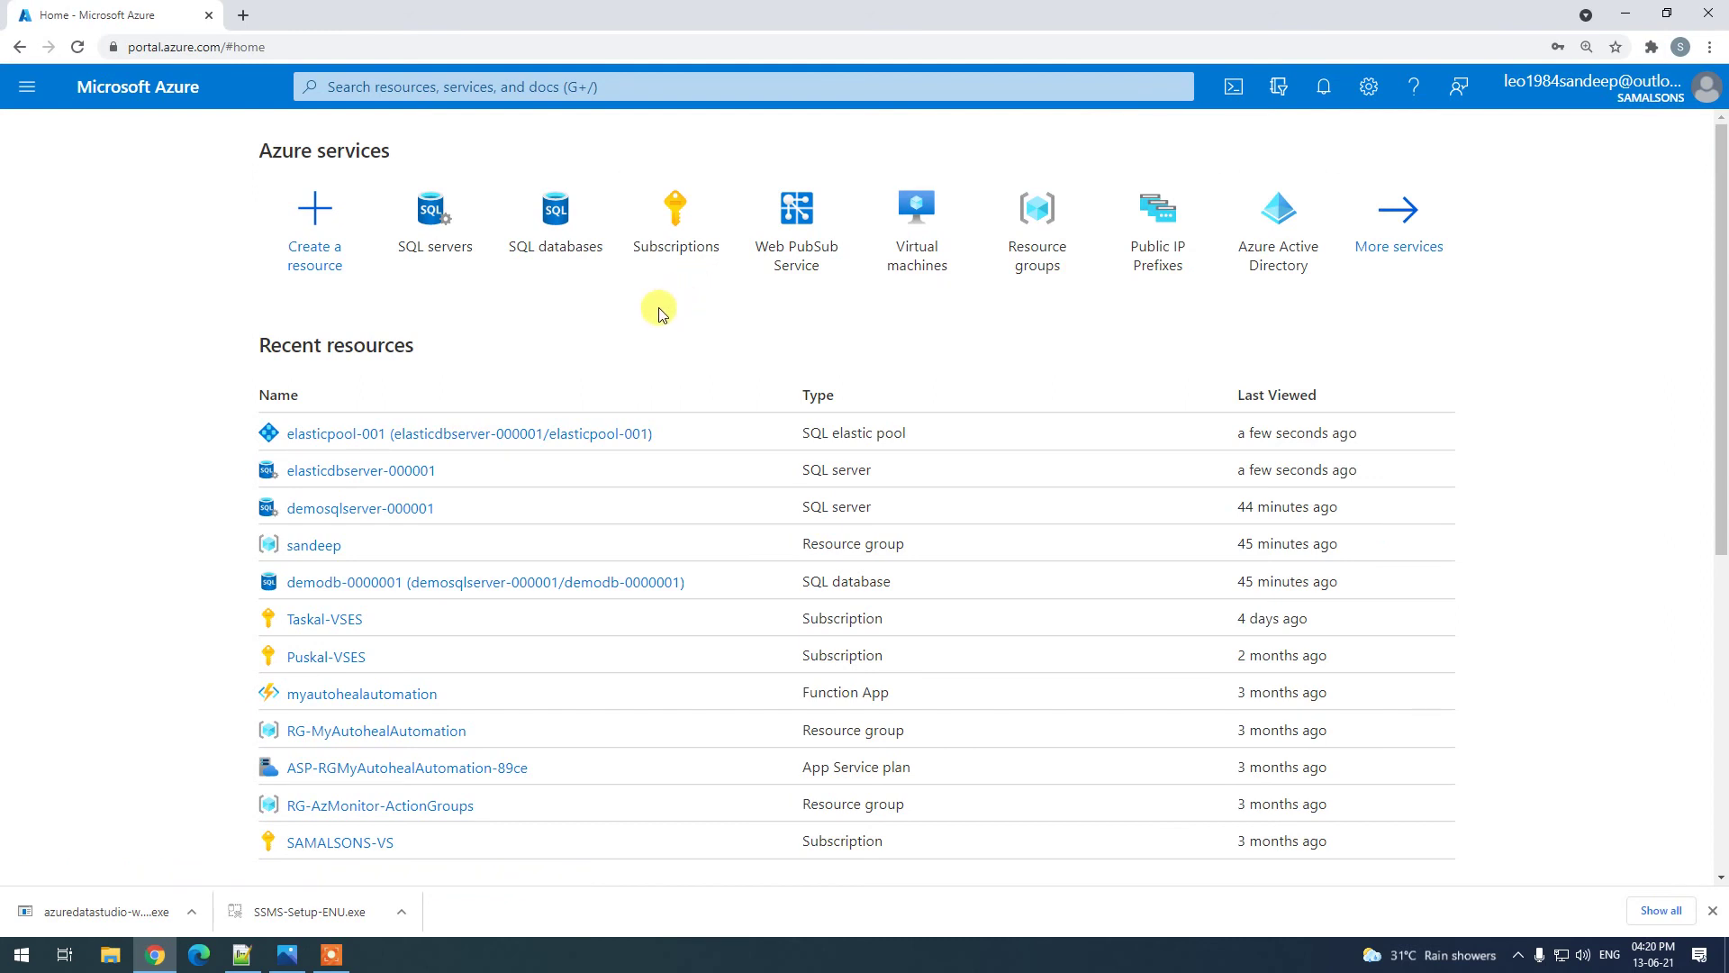
{"action": "left_click", "coordinate": [435, 218]}
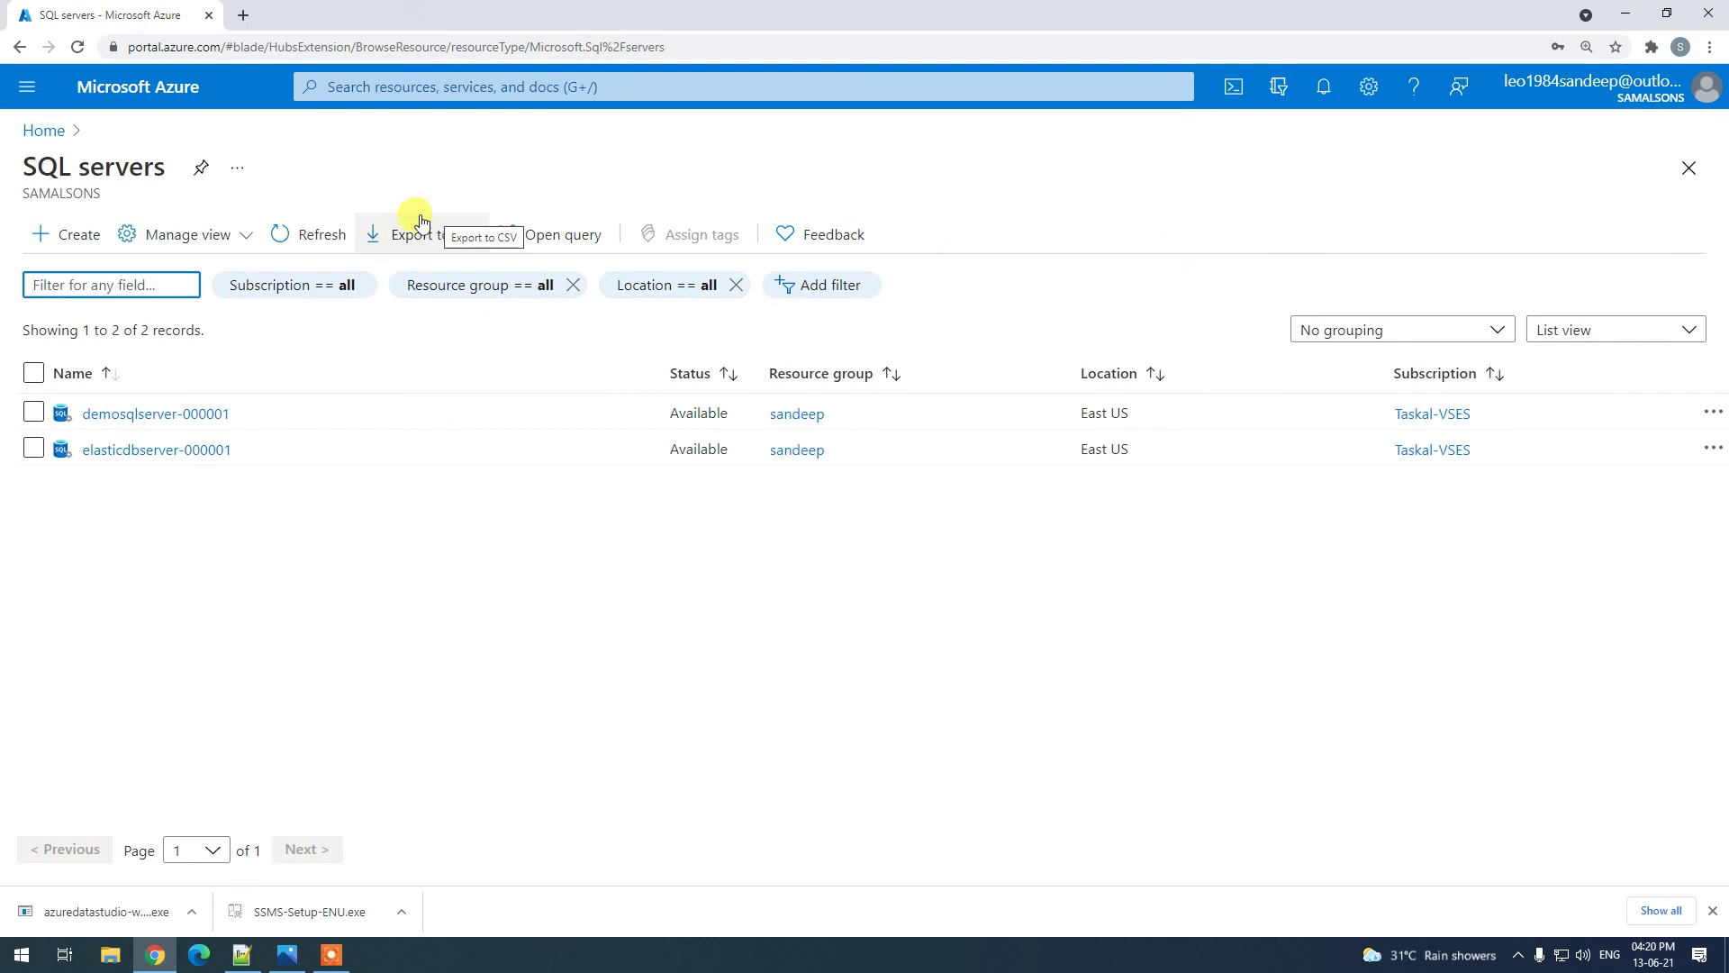
{"action": "left_click", "coordinate": [163, 452]}
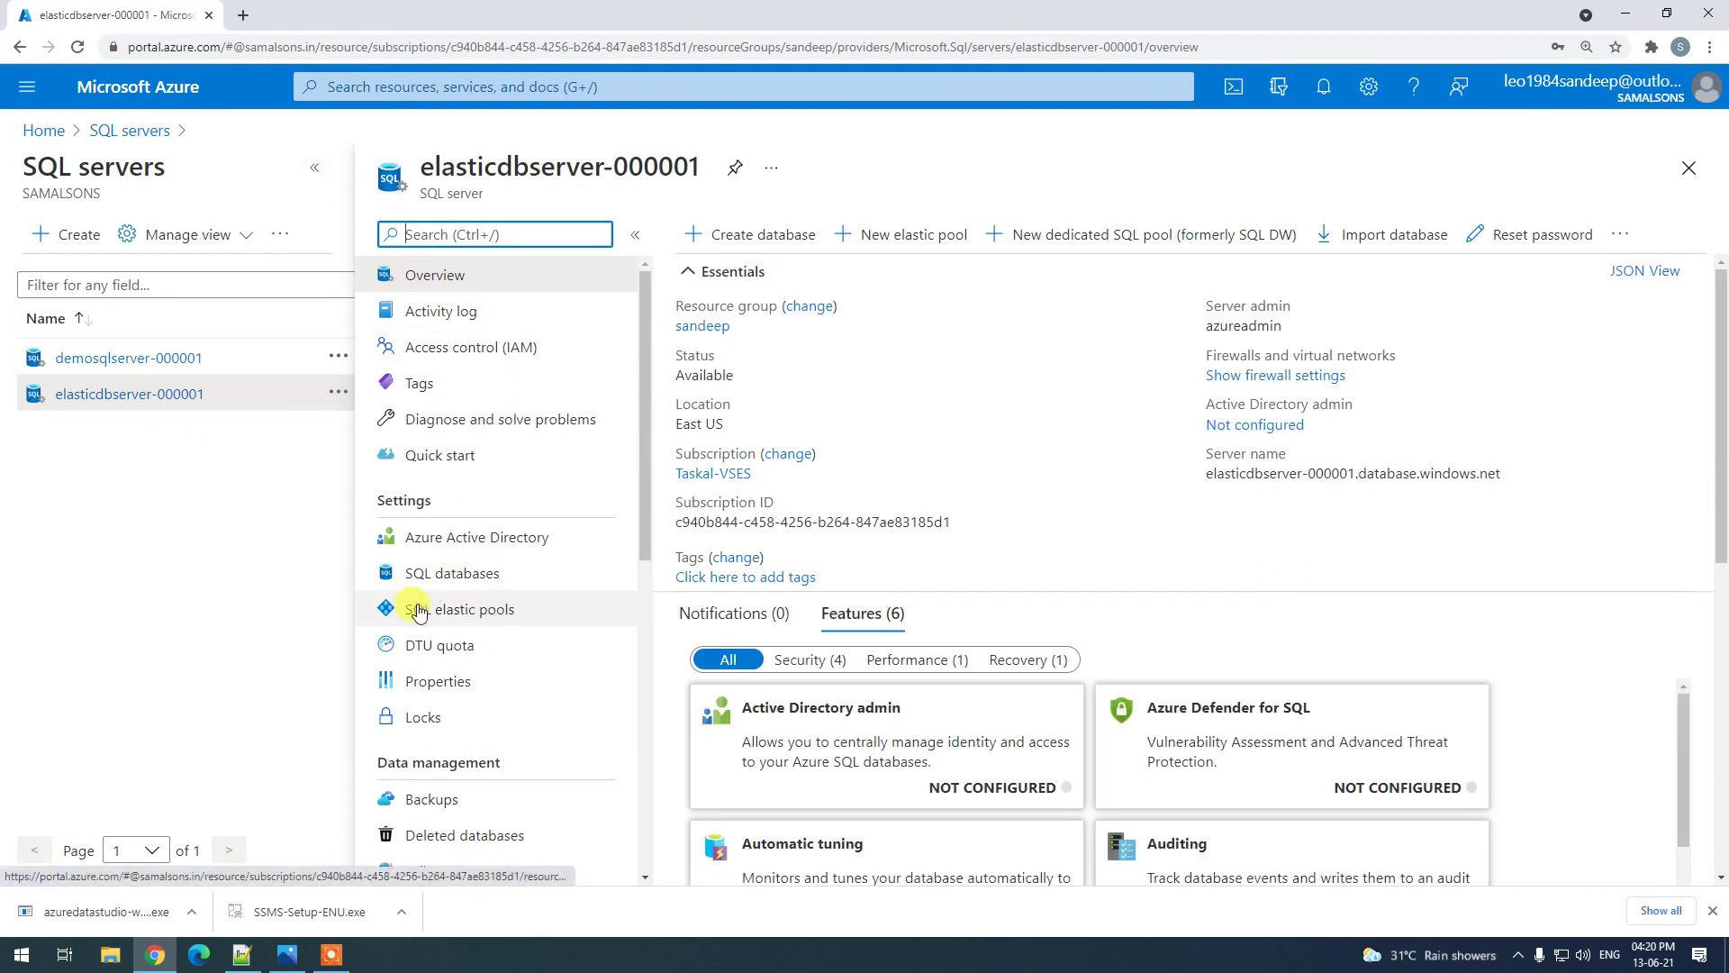
{"action": "left_click", "coordinate": [480, 613]}
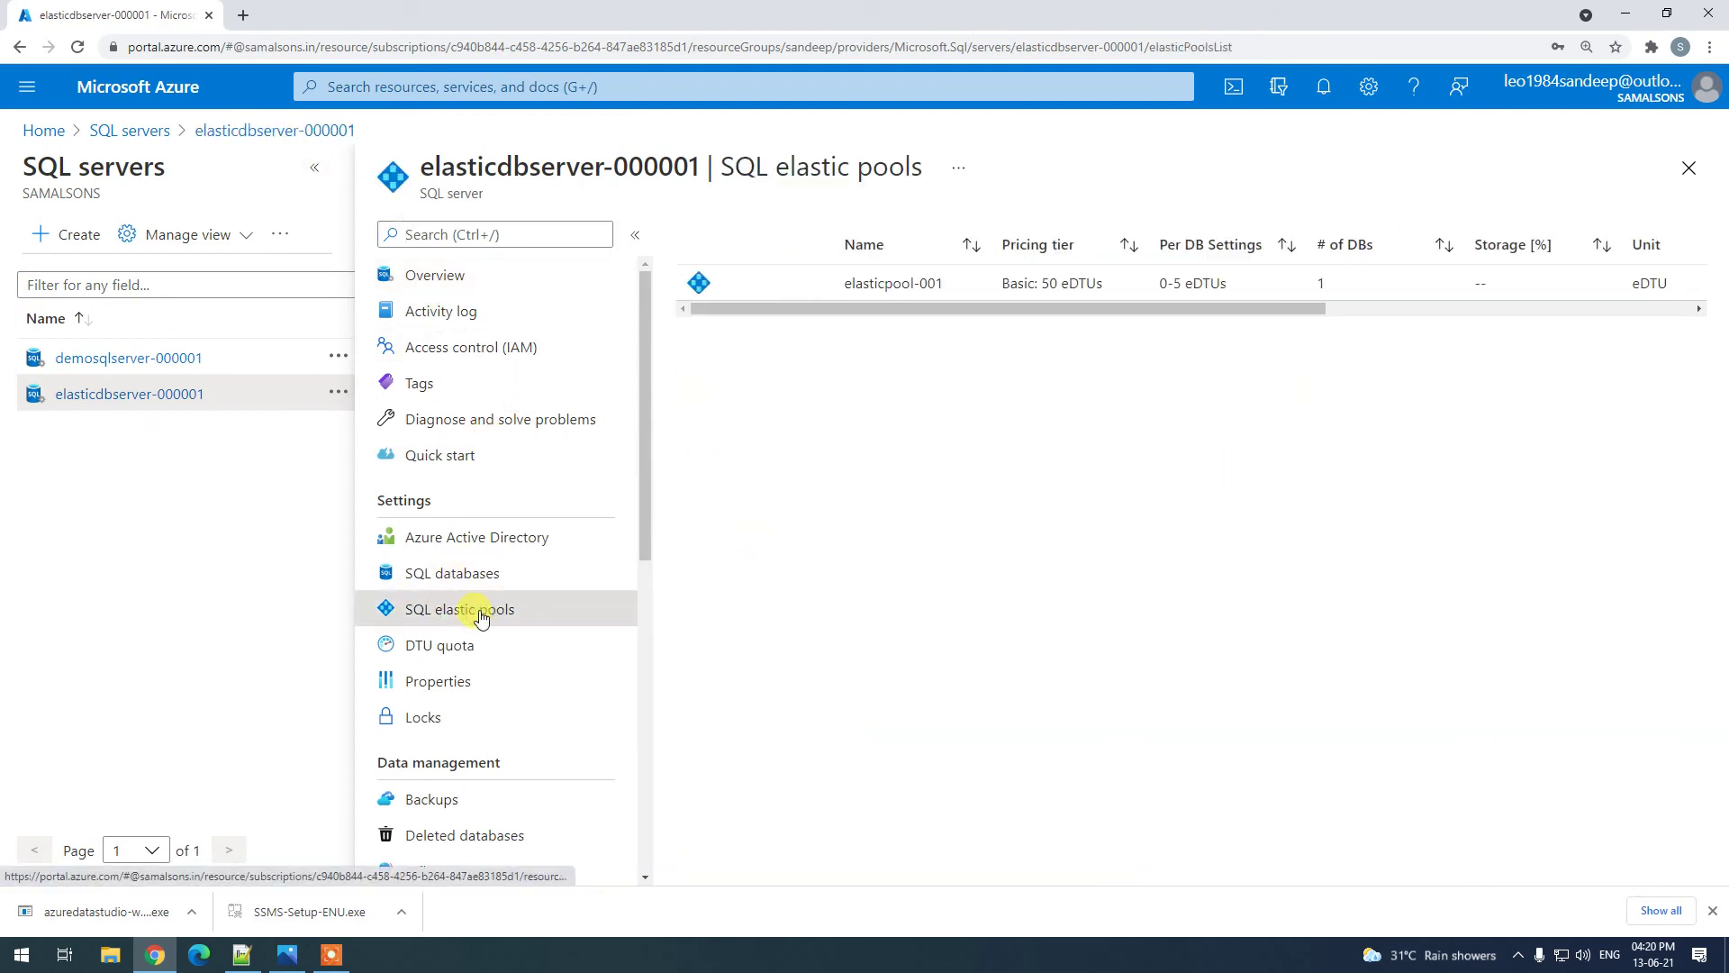
{"action": "left_click", "coordinate": [314, 171]}
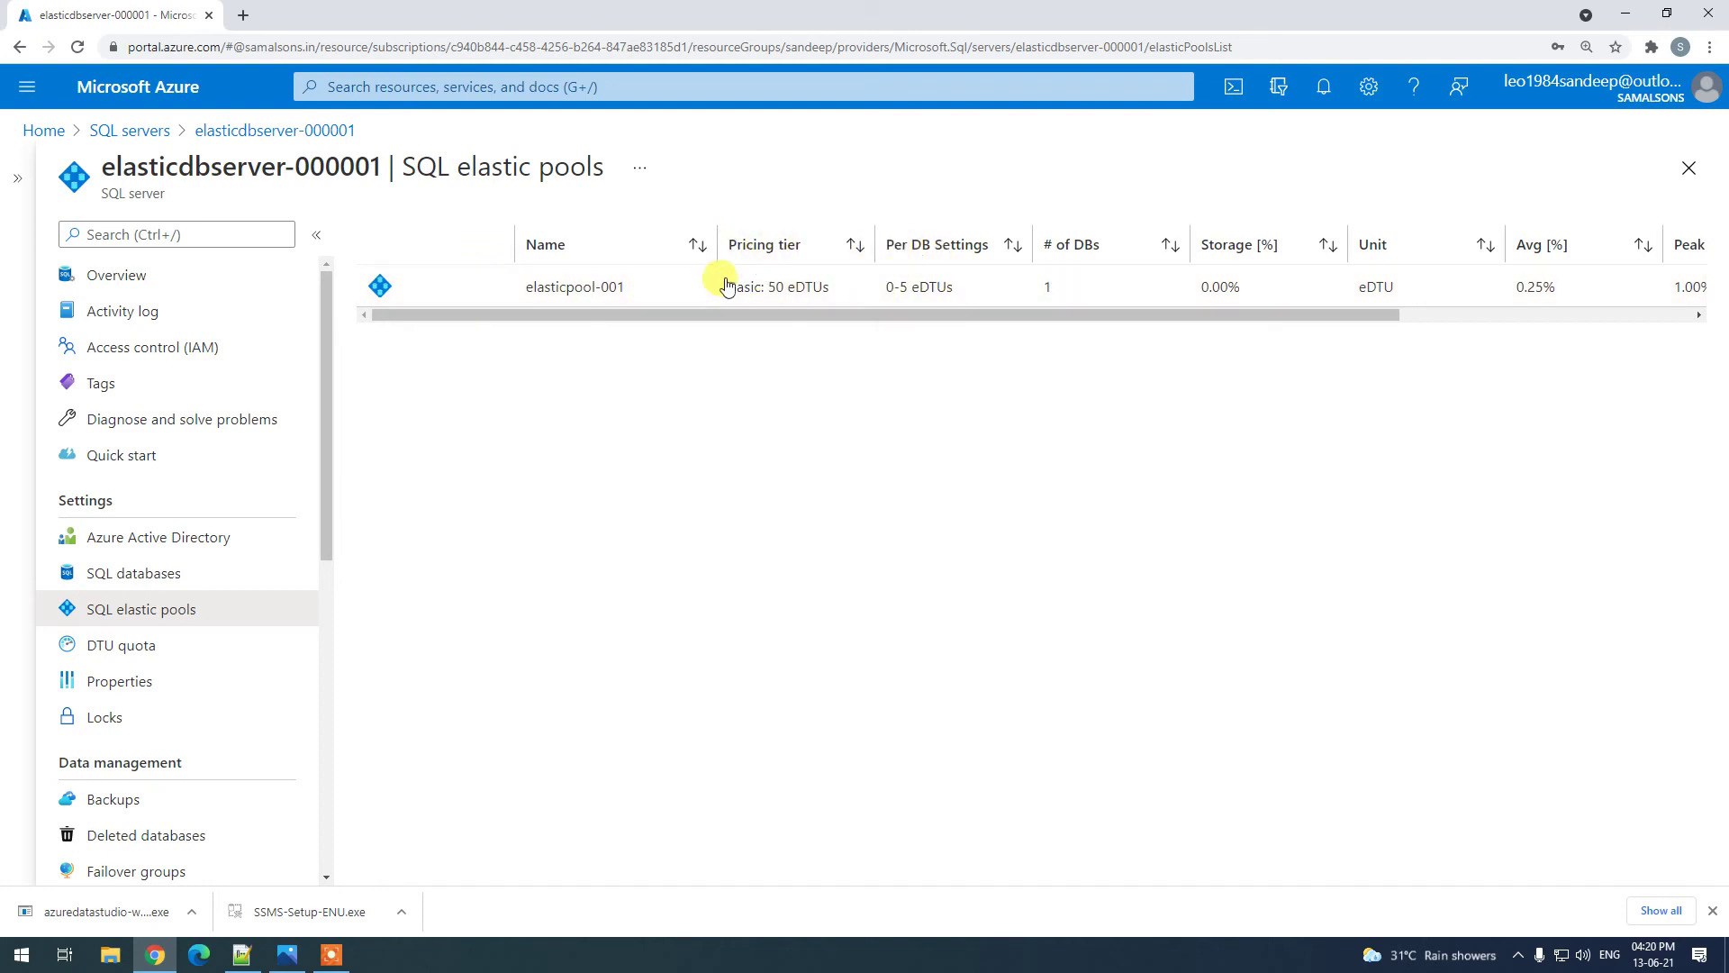
Open elasticpool-001 and review its overview, including resource utilization and data storage.
{"action": "left_click", "coordinate": [423, 290]}
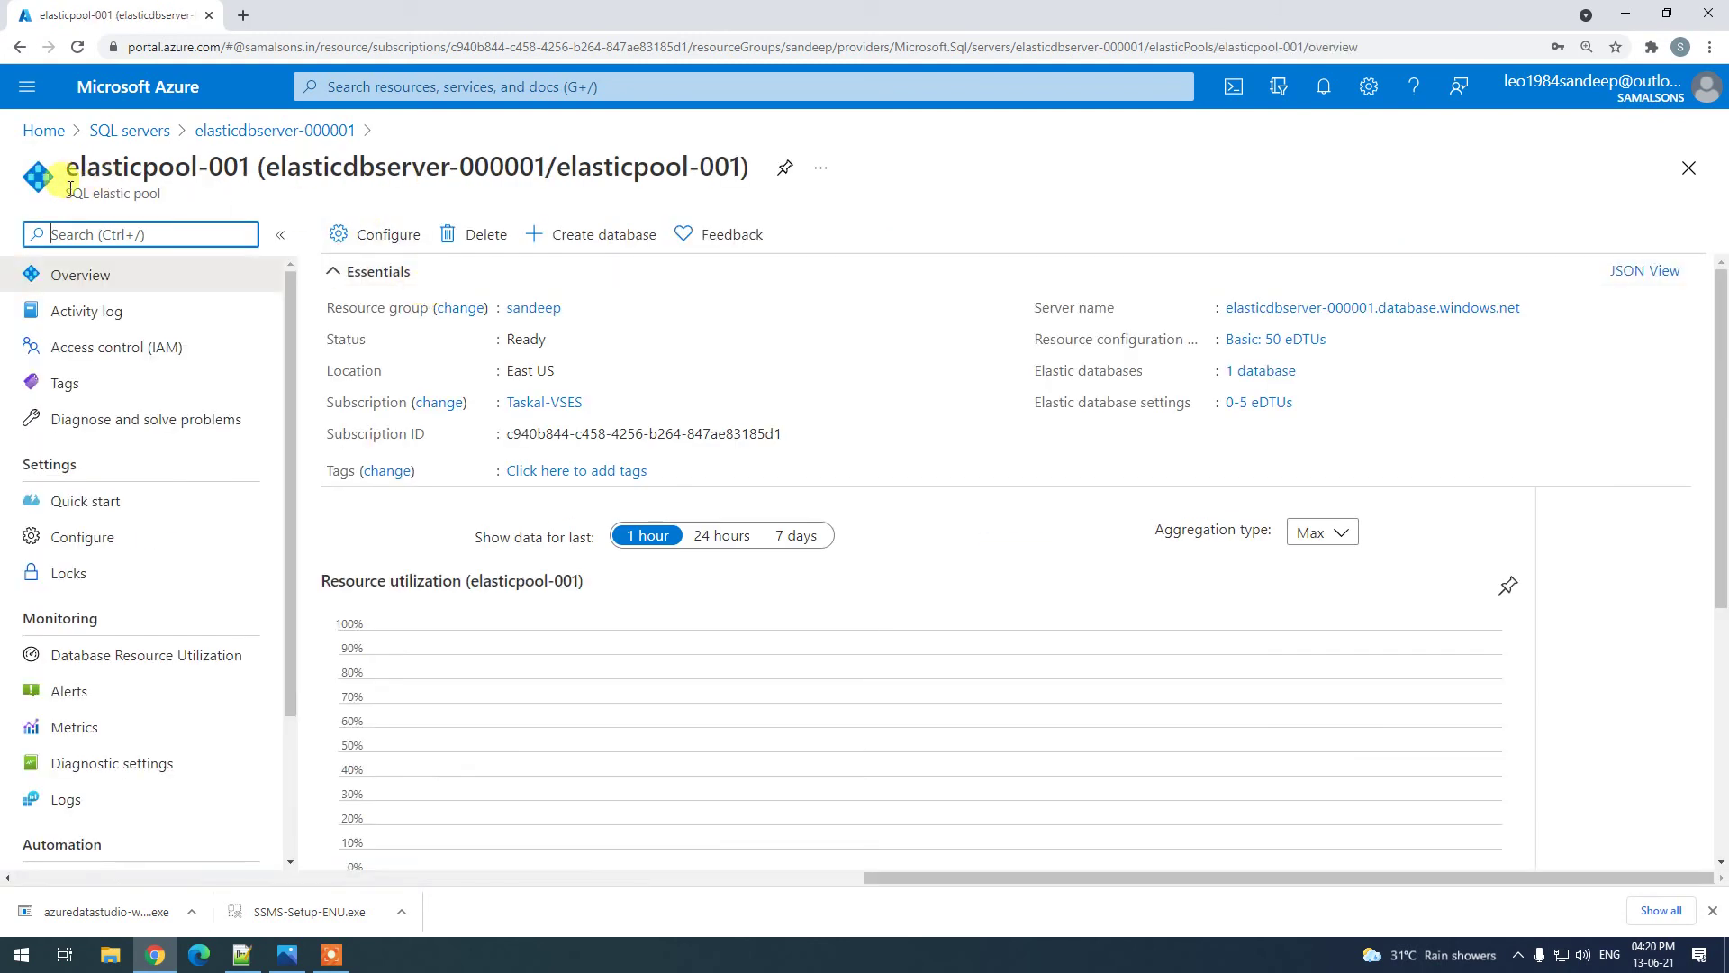
{"action": "left_click_drag", "start_coordinate": [63, 189], "coordinate": [239, 171]}
{"action": "left_click", "coordinate": [245, 193]}
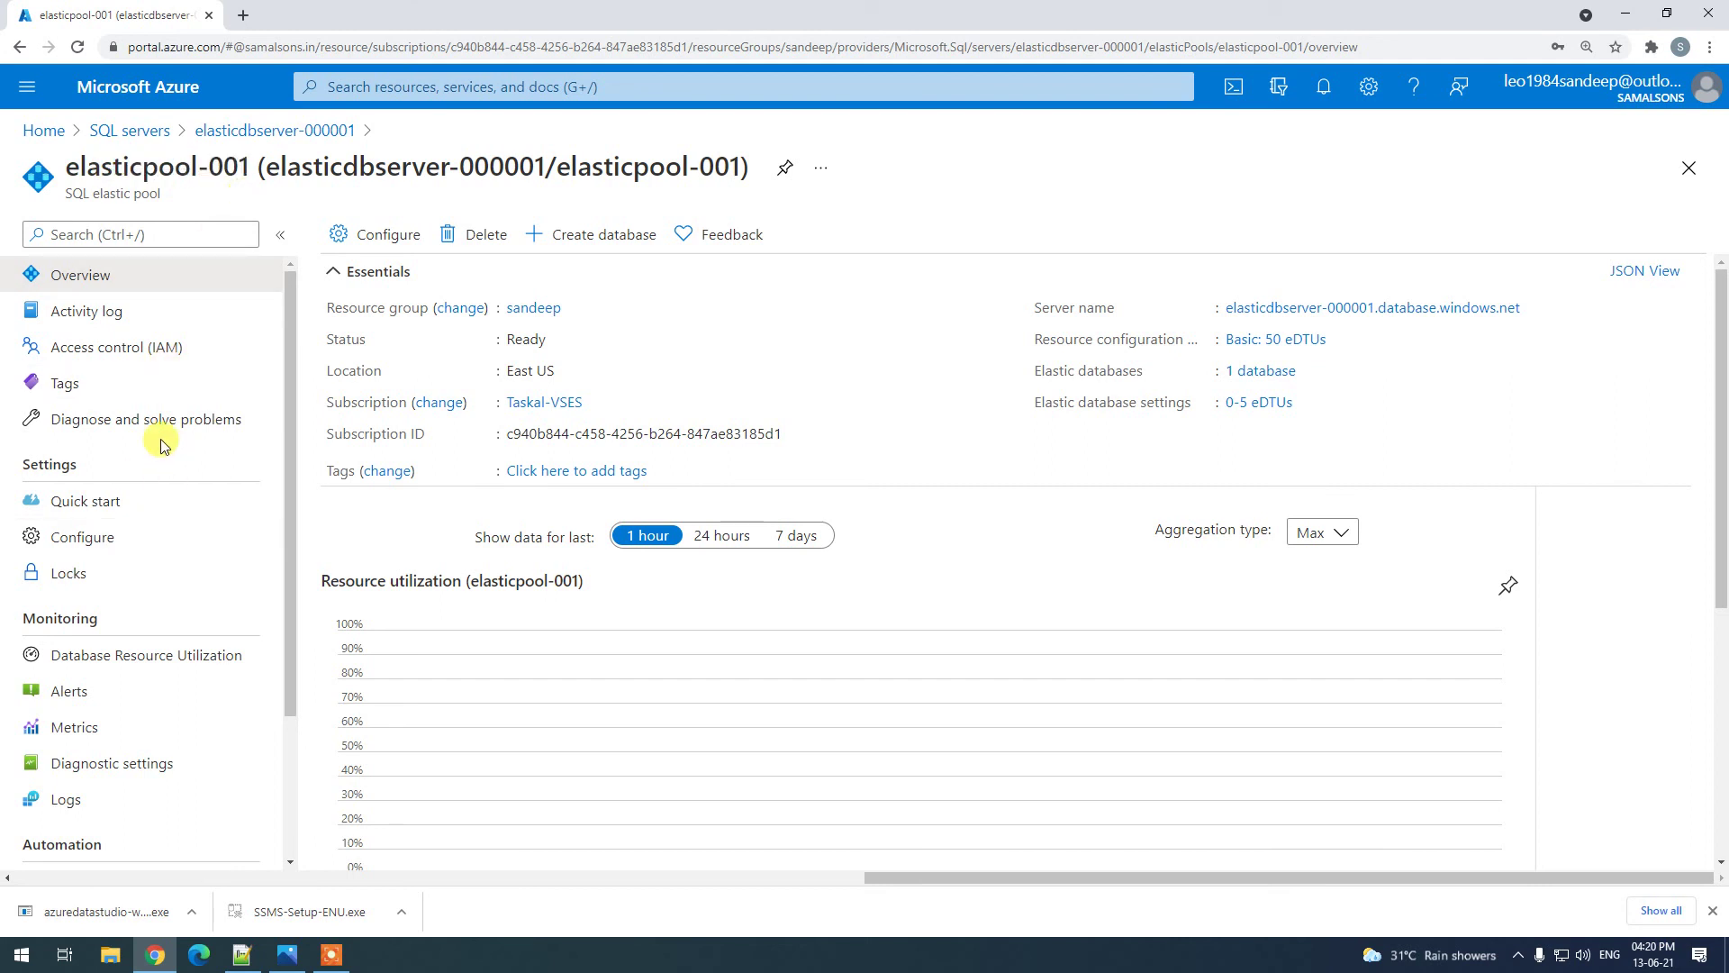
{"action": "scroll", "coordinate": [475, 505], "scroll_direction": "down", "scroll_amount": 5}
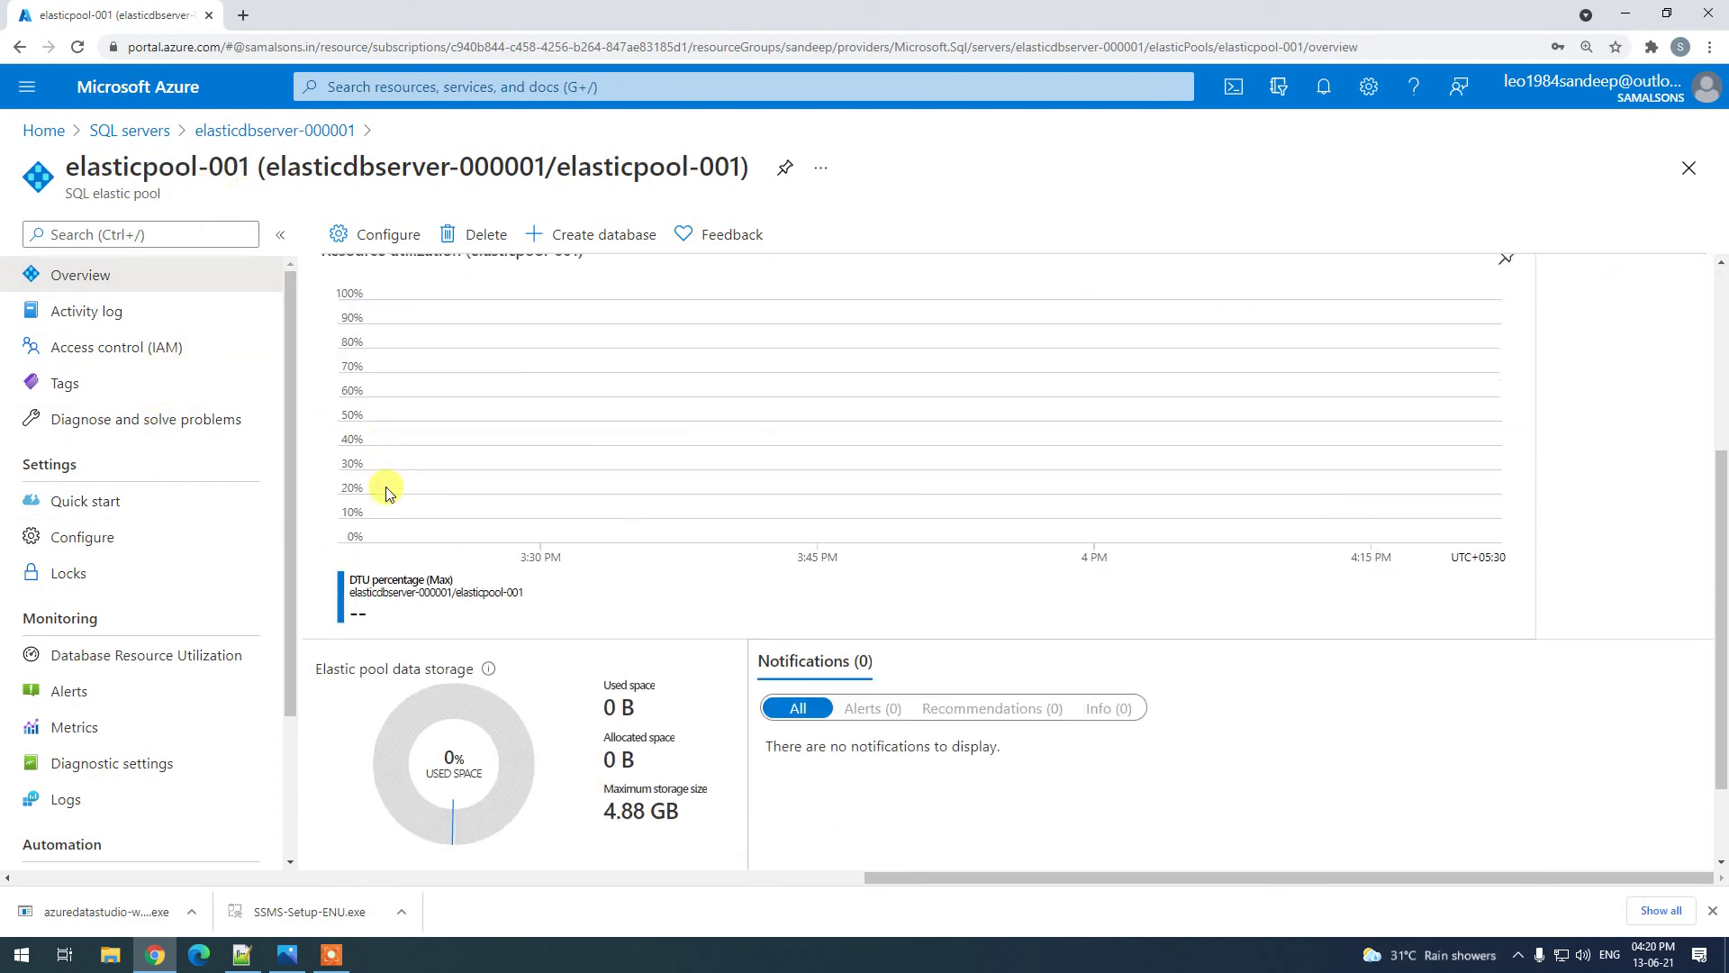
{"action": "scroll", "coordinate": [474, 505], "scroll_direction": "up", "scroll_amount": 5}
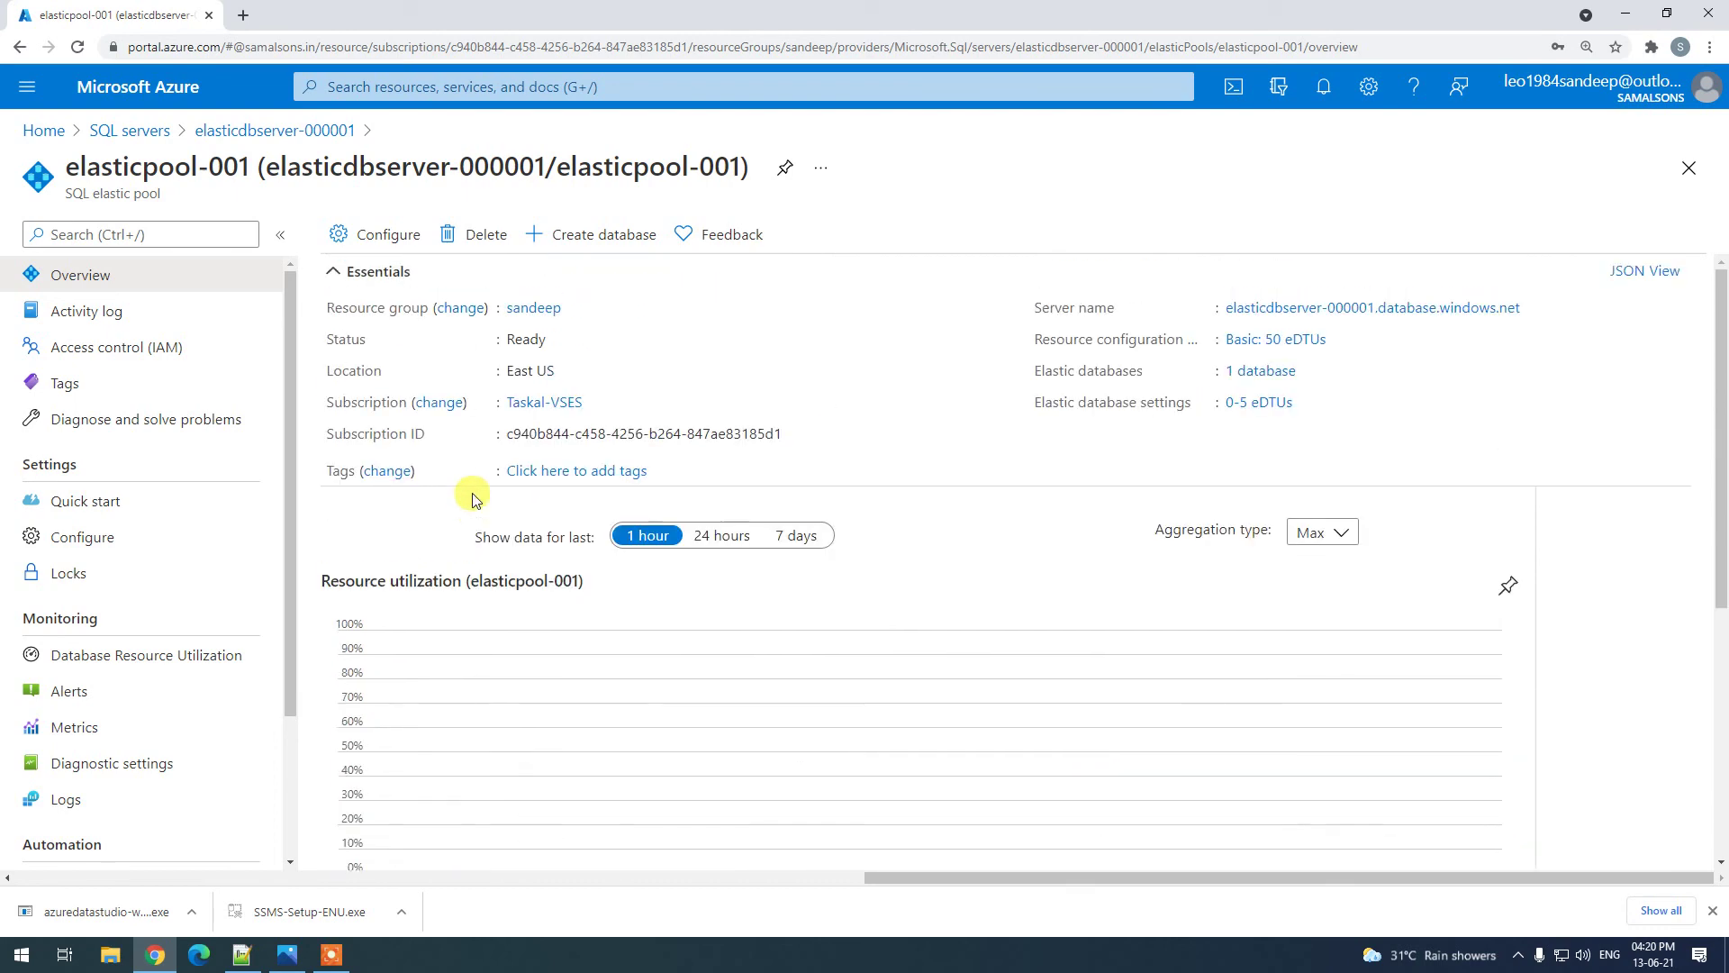
Inspect the Standard tier's options in the elastic pool configuration without saving, and return to the pool's overview.
{"action": "left_click", "coordinate": [389, 236]}
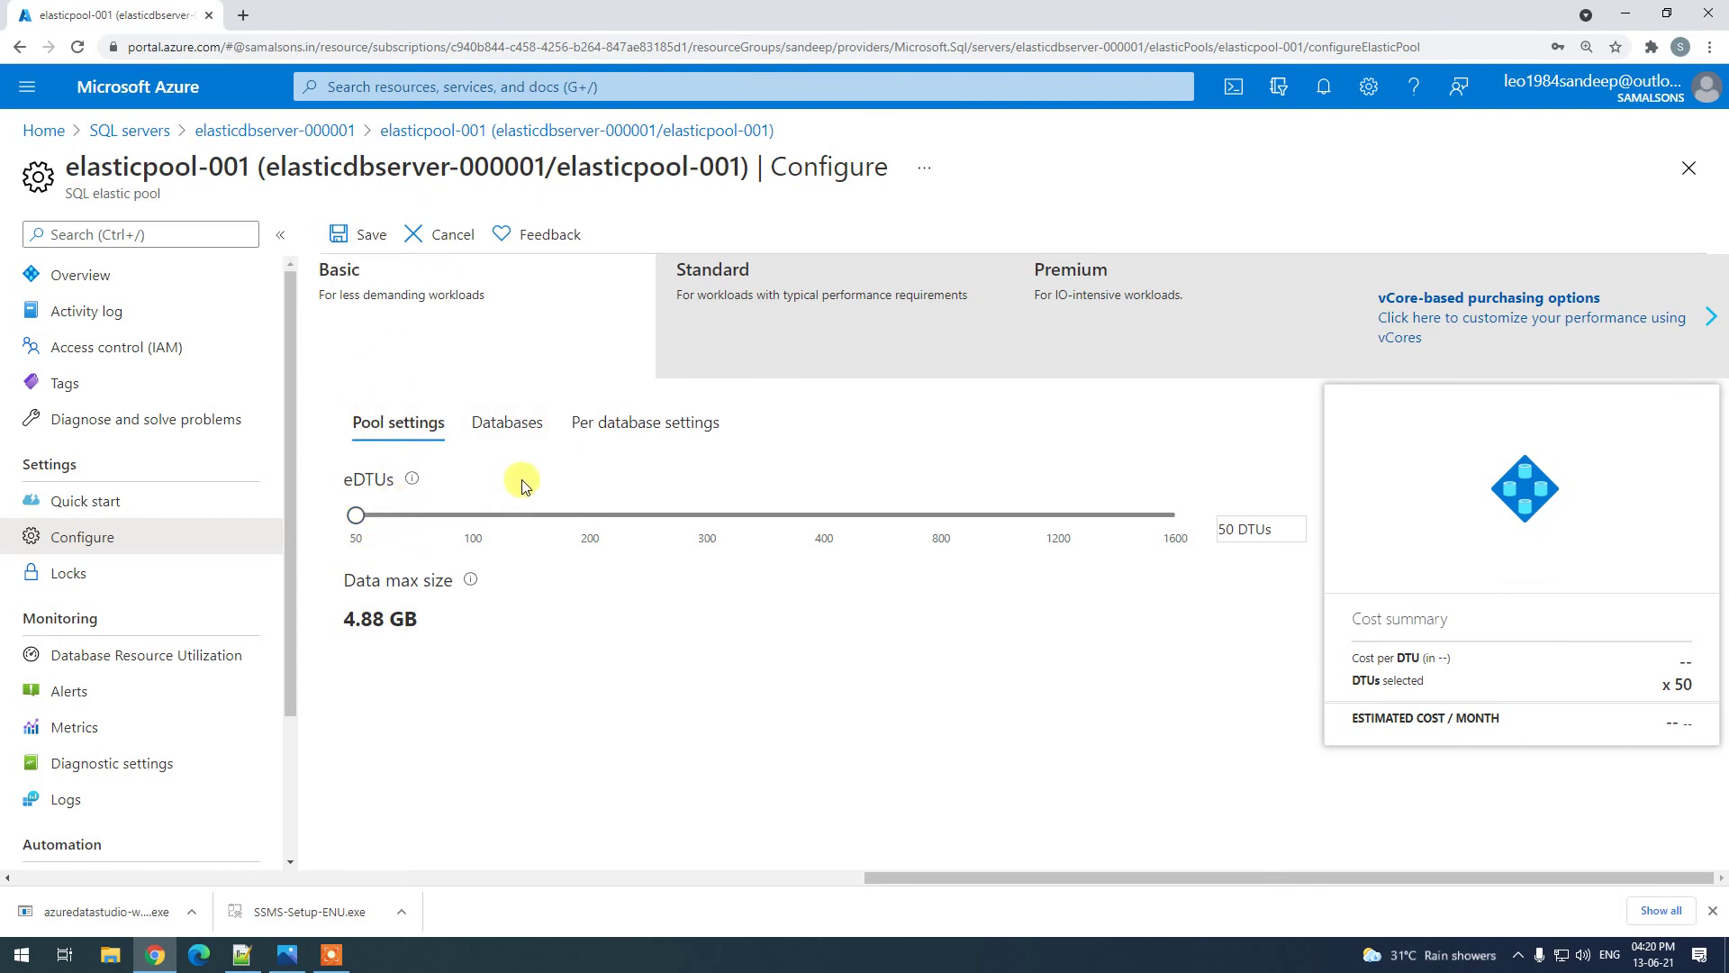
{"action": "left_click", "coordinate": [780, 309]}
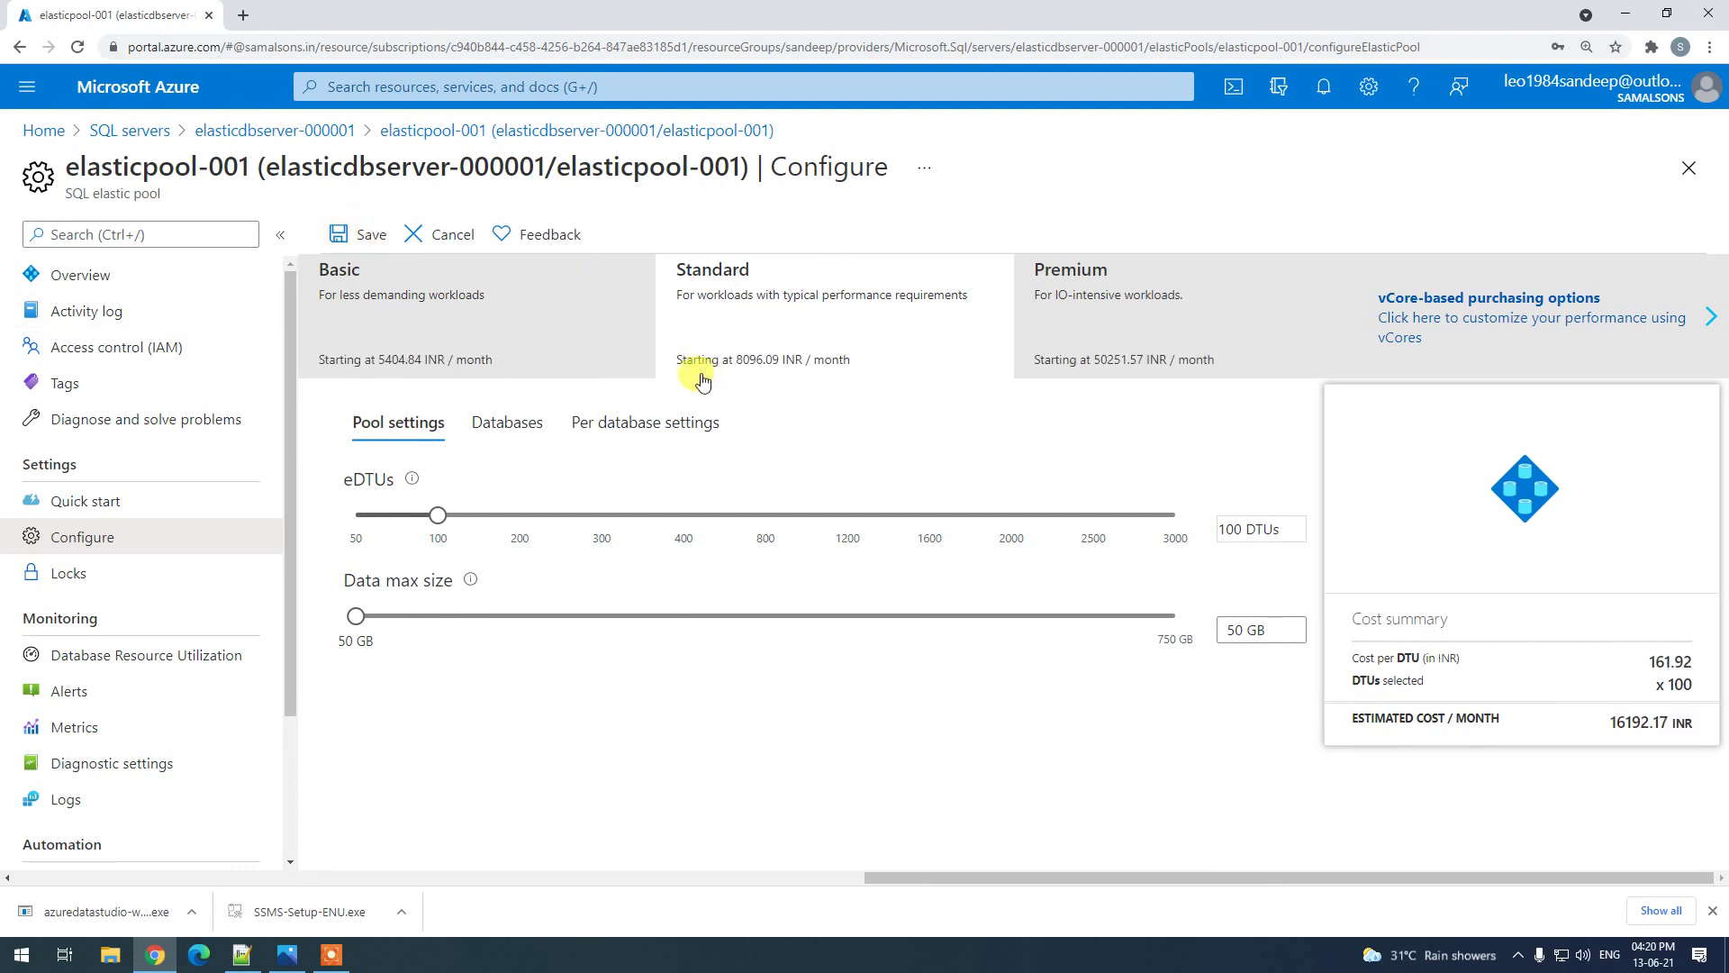
{"action": "left_click", "coordinate": [112, 275]}
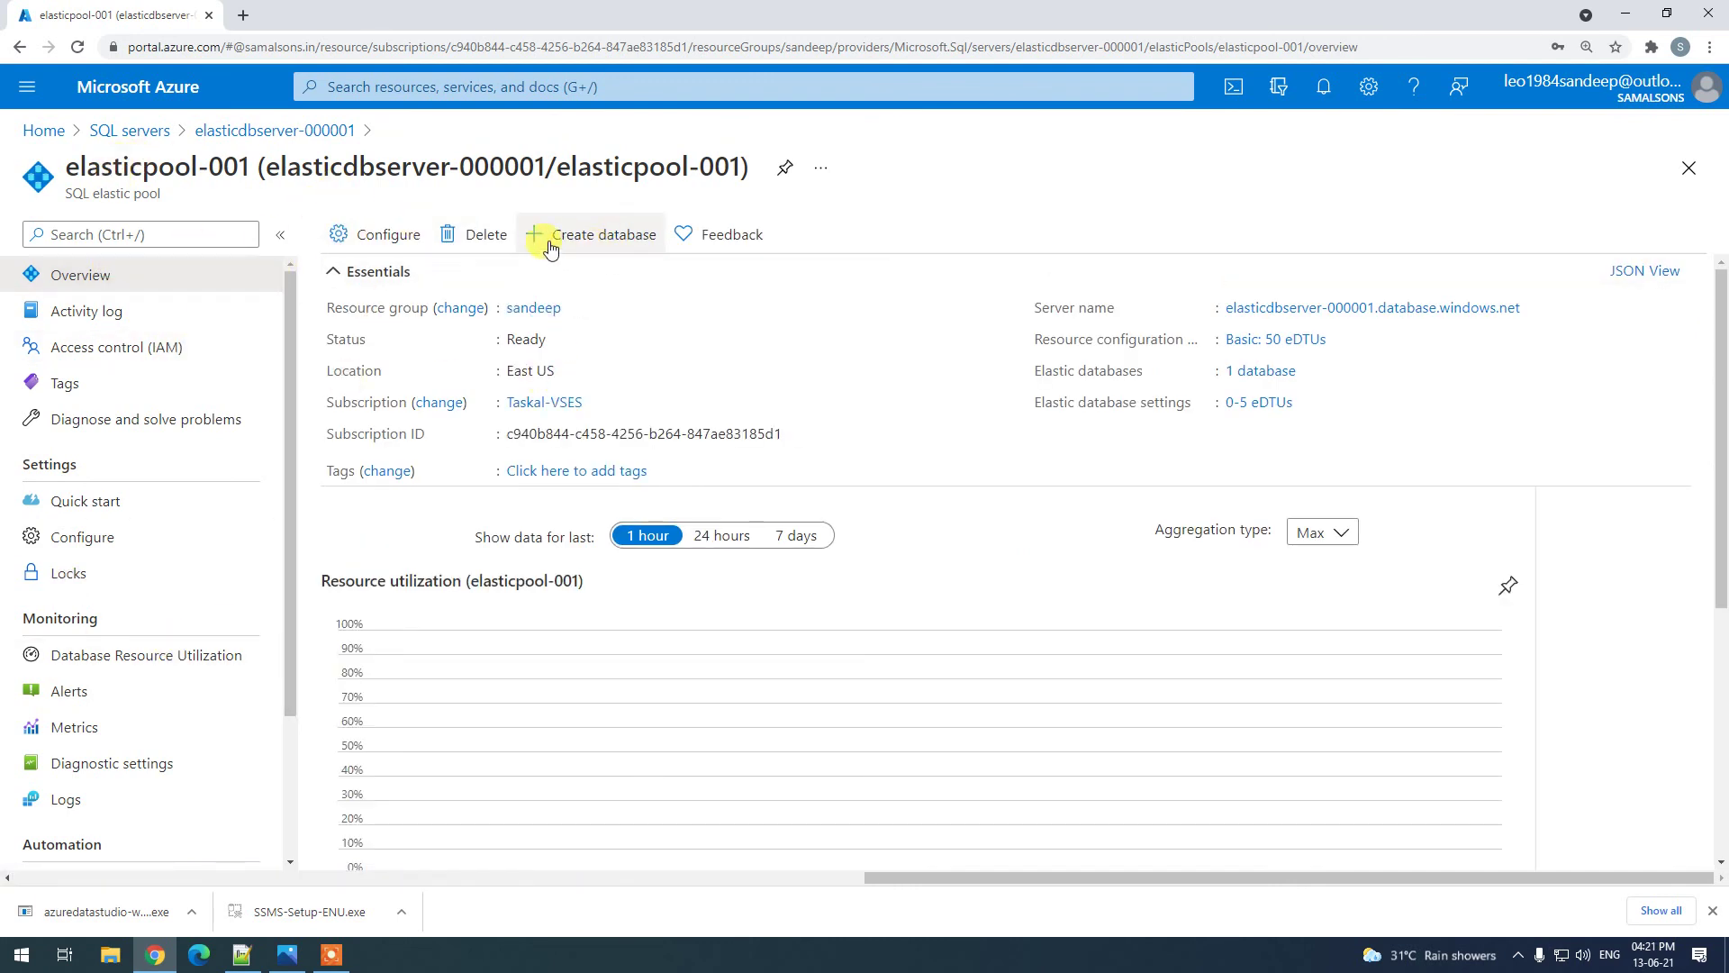
Start creating another database in elasticpool-001, review its preset server, pool and backup settings, and continue to the networking settings.
{"action": "left_click", "coordinate": [599, 241]}
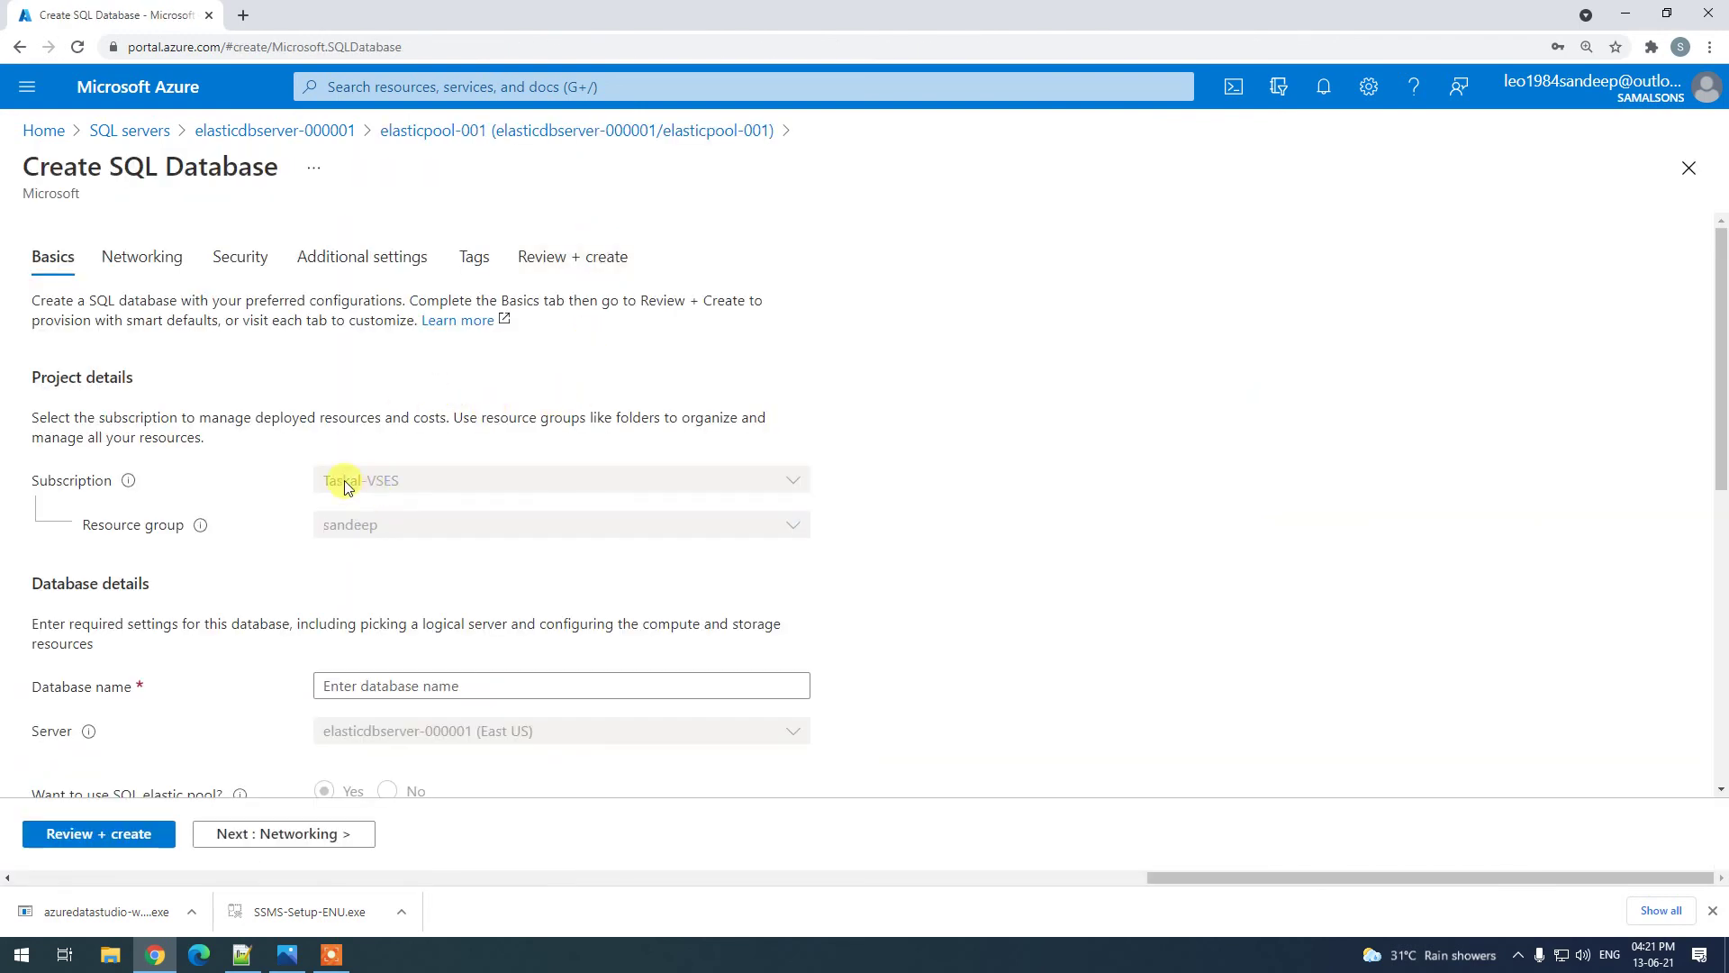
{"action": "left_click", "coordinate": [360, 523]}
{"action": "scroll", "coordinate": [360, 509], "scroll_direction": "down", "scroll_amount": 2}
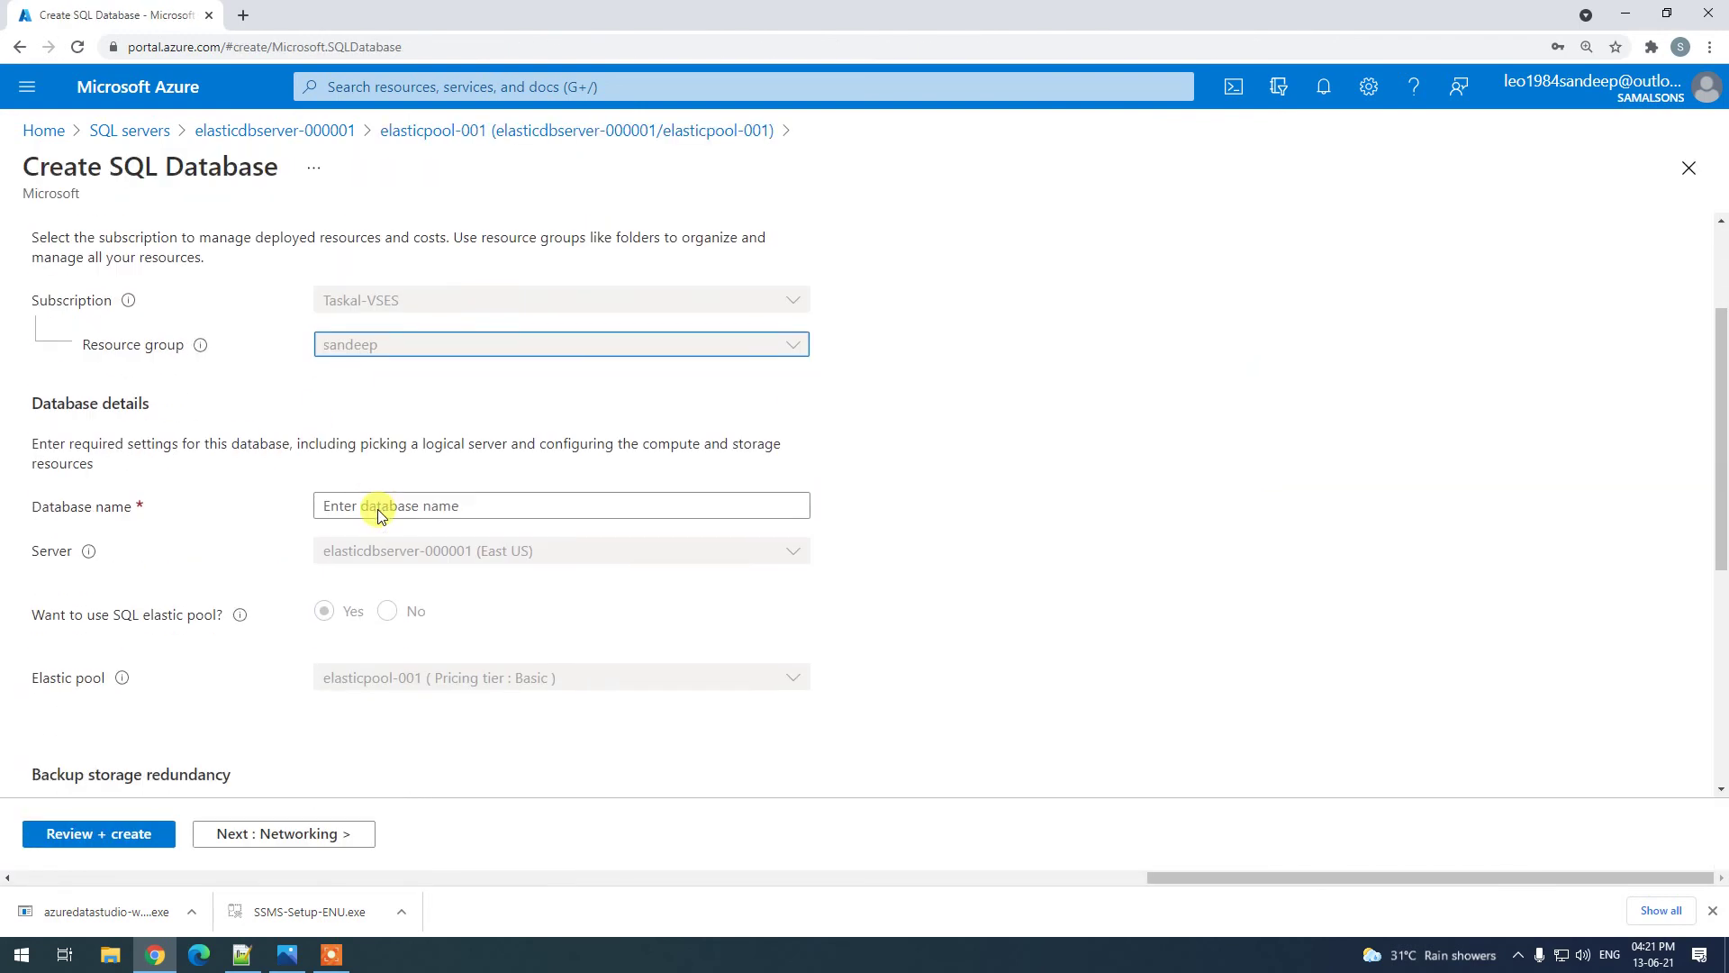
{"action": "scroll", "coordinate": [394, 495], "scroll_direction": "down", "scroll_amount": 2}
{"action": "left_click", "coordinate": [343, 325]}
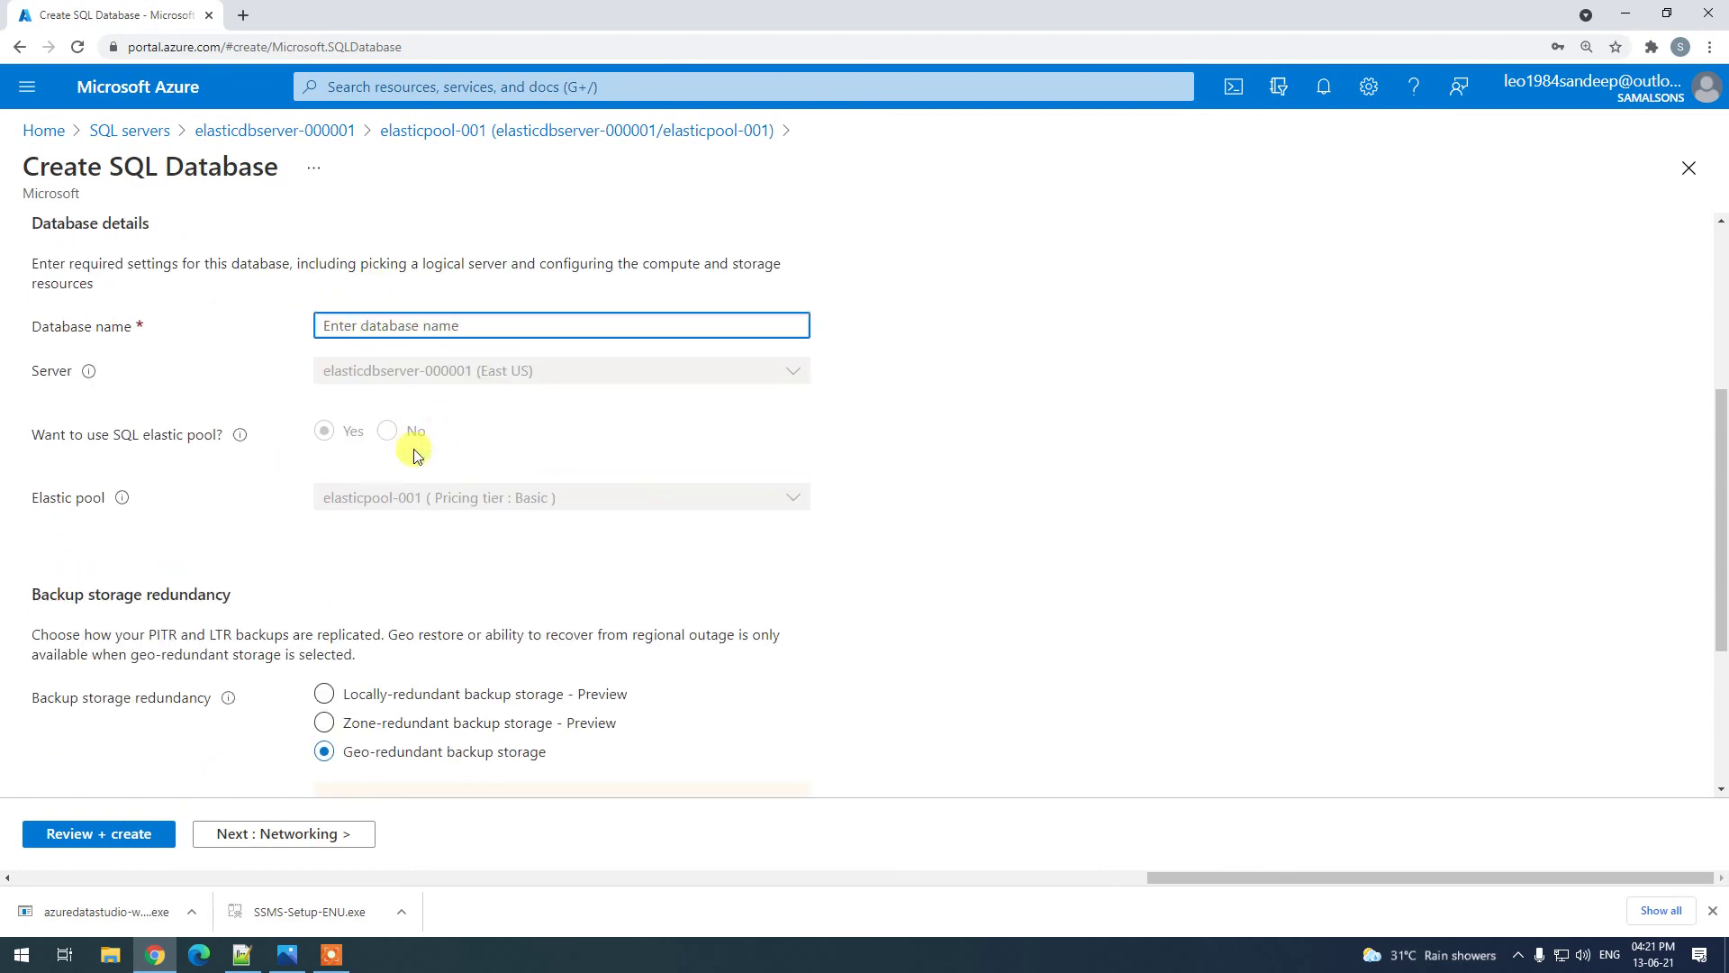
{"action": "left_click", "coordinate": [25, 499]}
{"action": "left_click", "coordinate": [351, 503]}
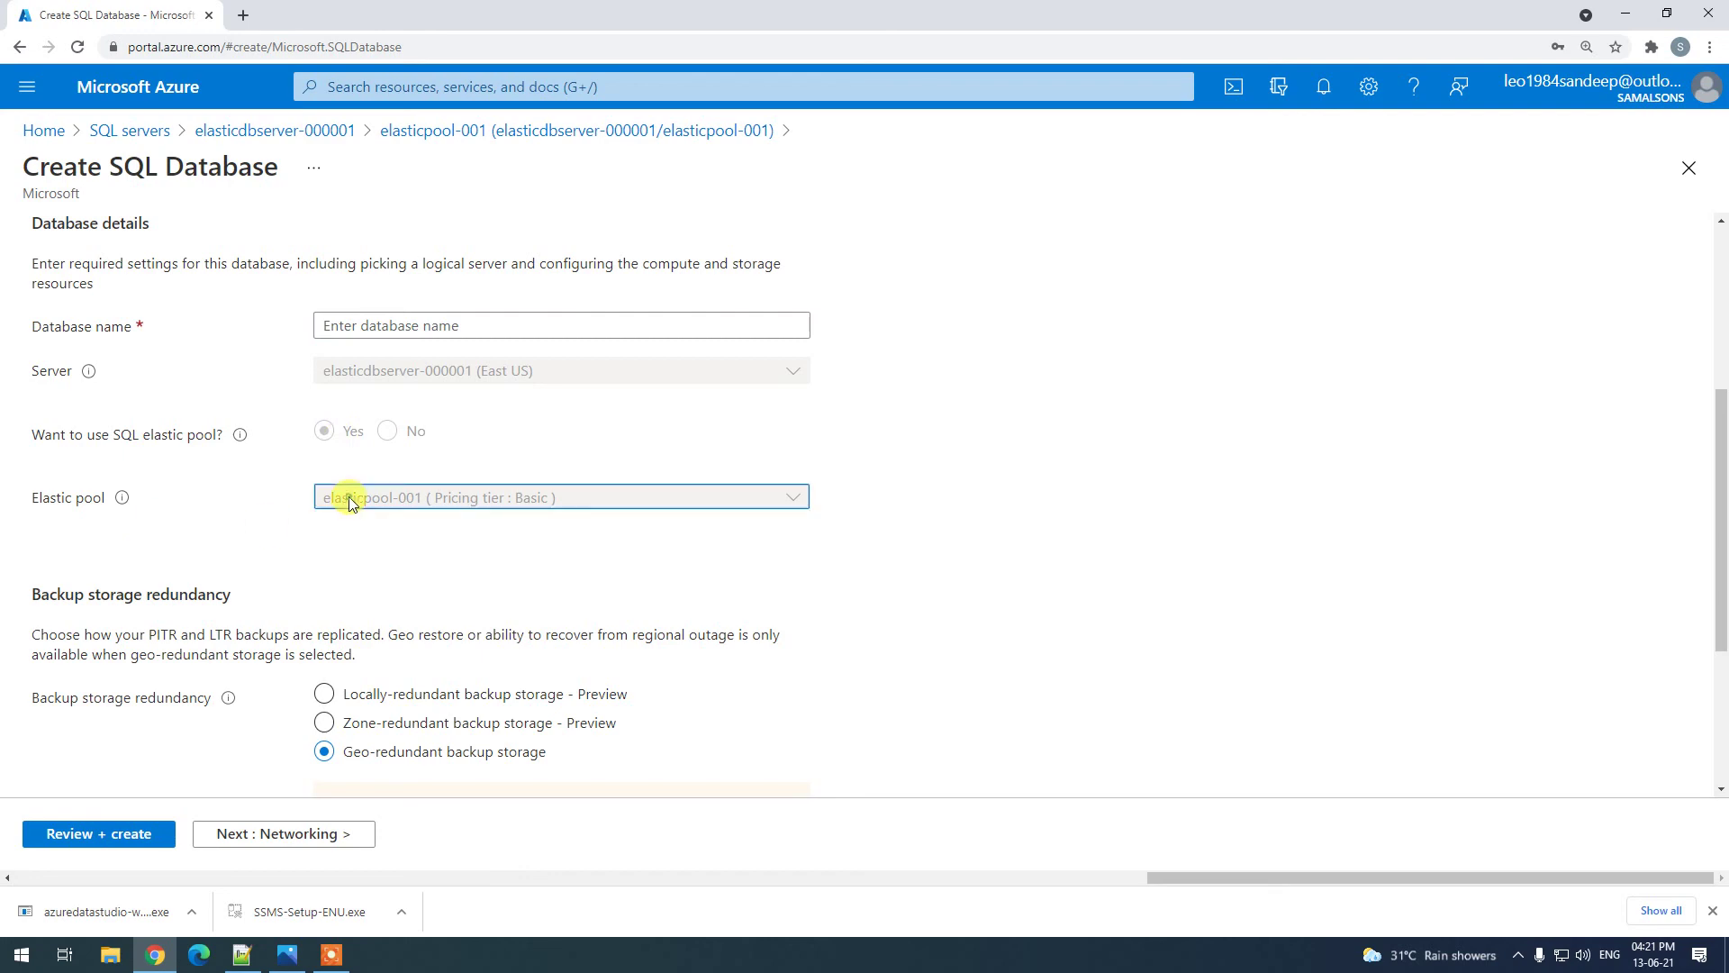
{"action": "scroll", "coordinate": [509, 500], "scroll_direction": "down", "scroll_amount": 3}
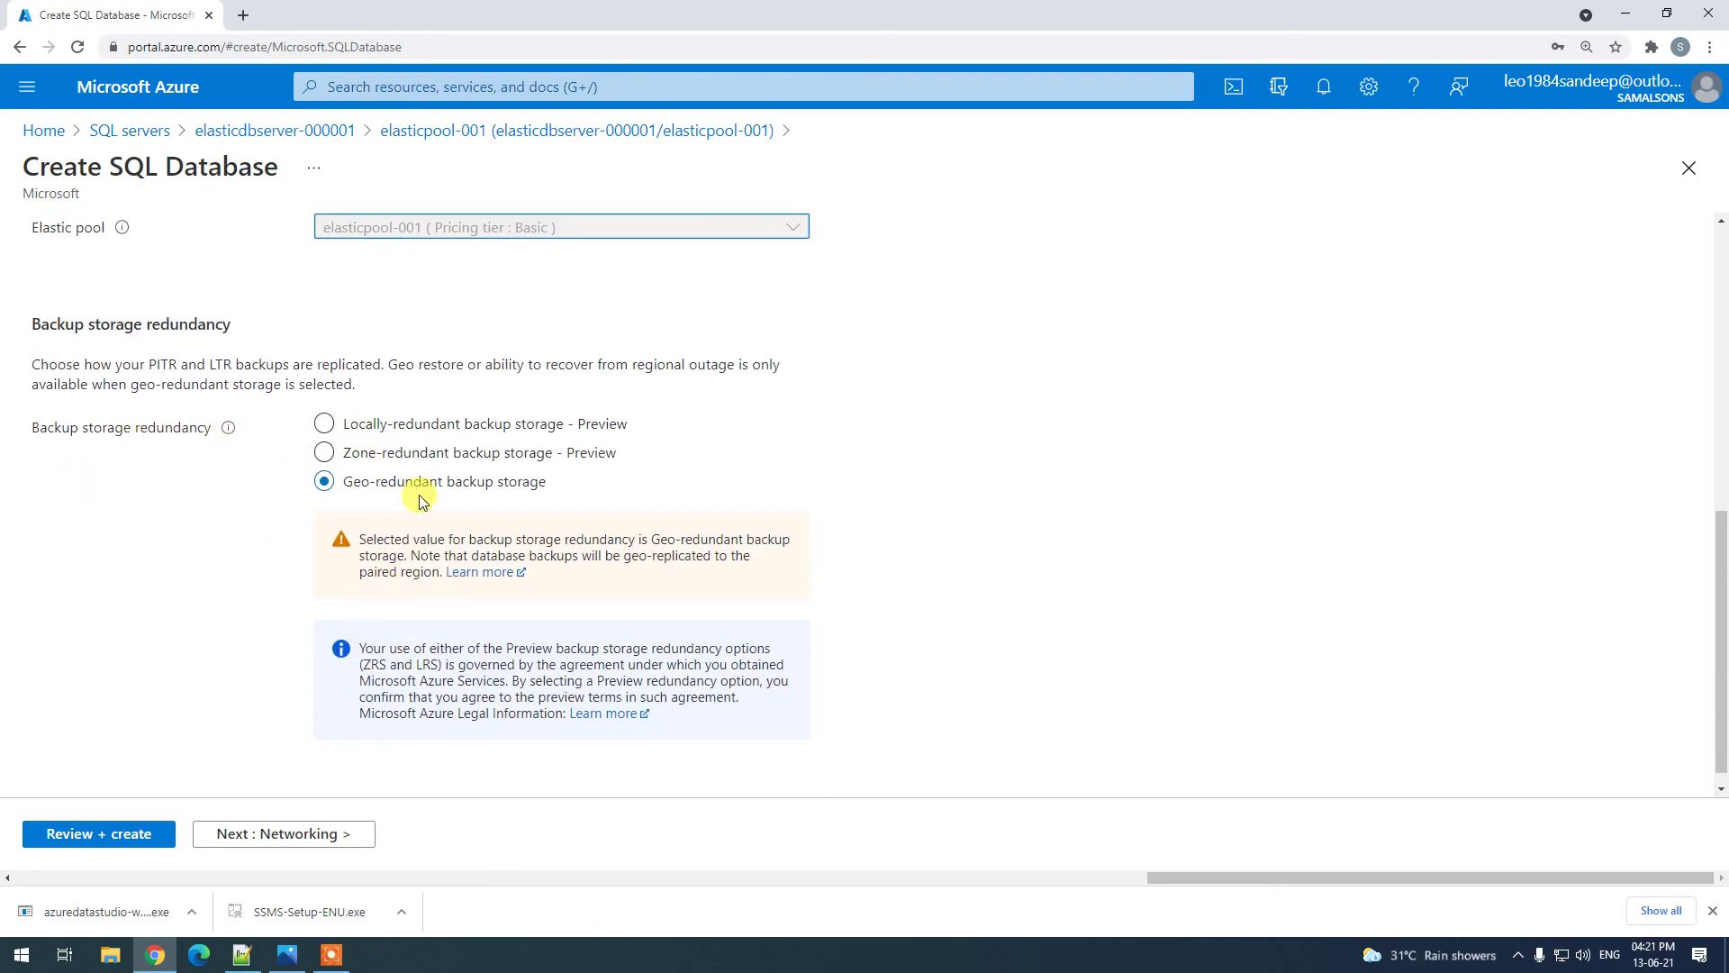
{"action": "left_click", "coordinate": [273, 828]}
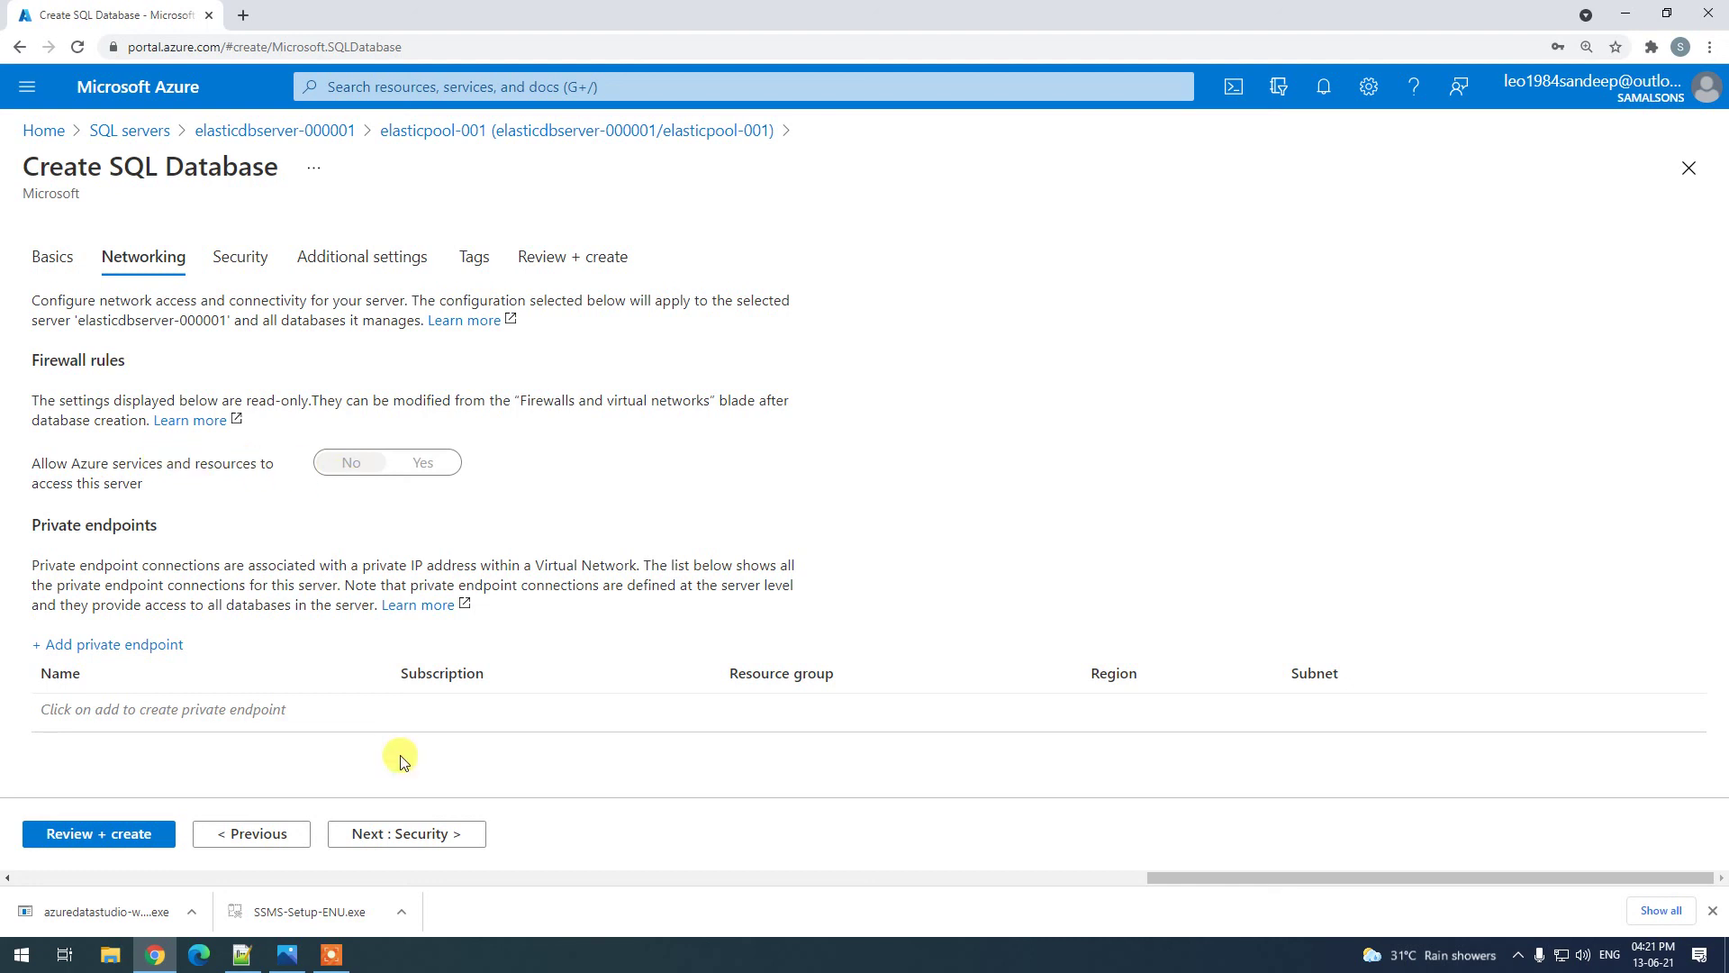
Review the new database's security, additional settings and tags without creating it, and return to the SQL elastic pools of elasticdbserver-000001.
{"action": "left_click", "coordinate": [387, 833]}
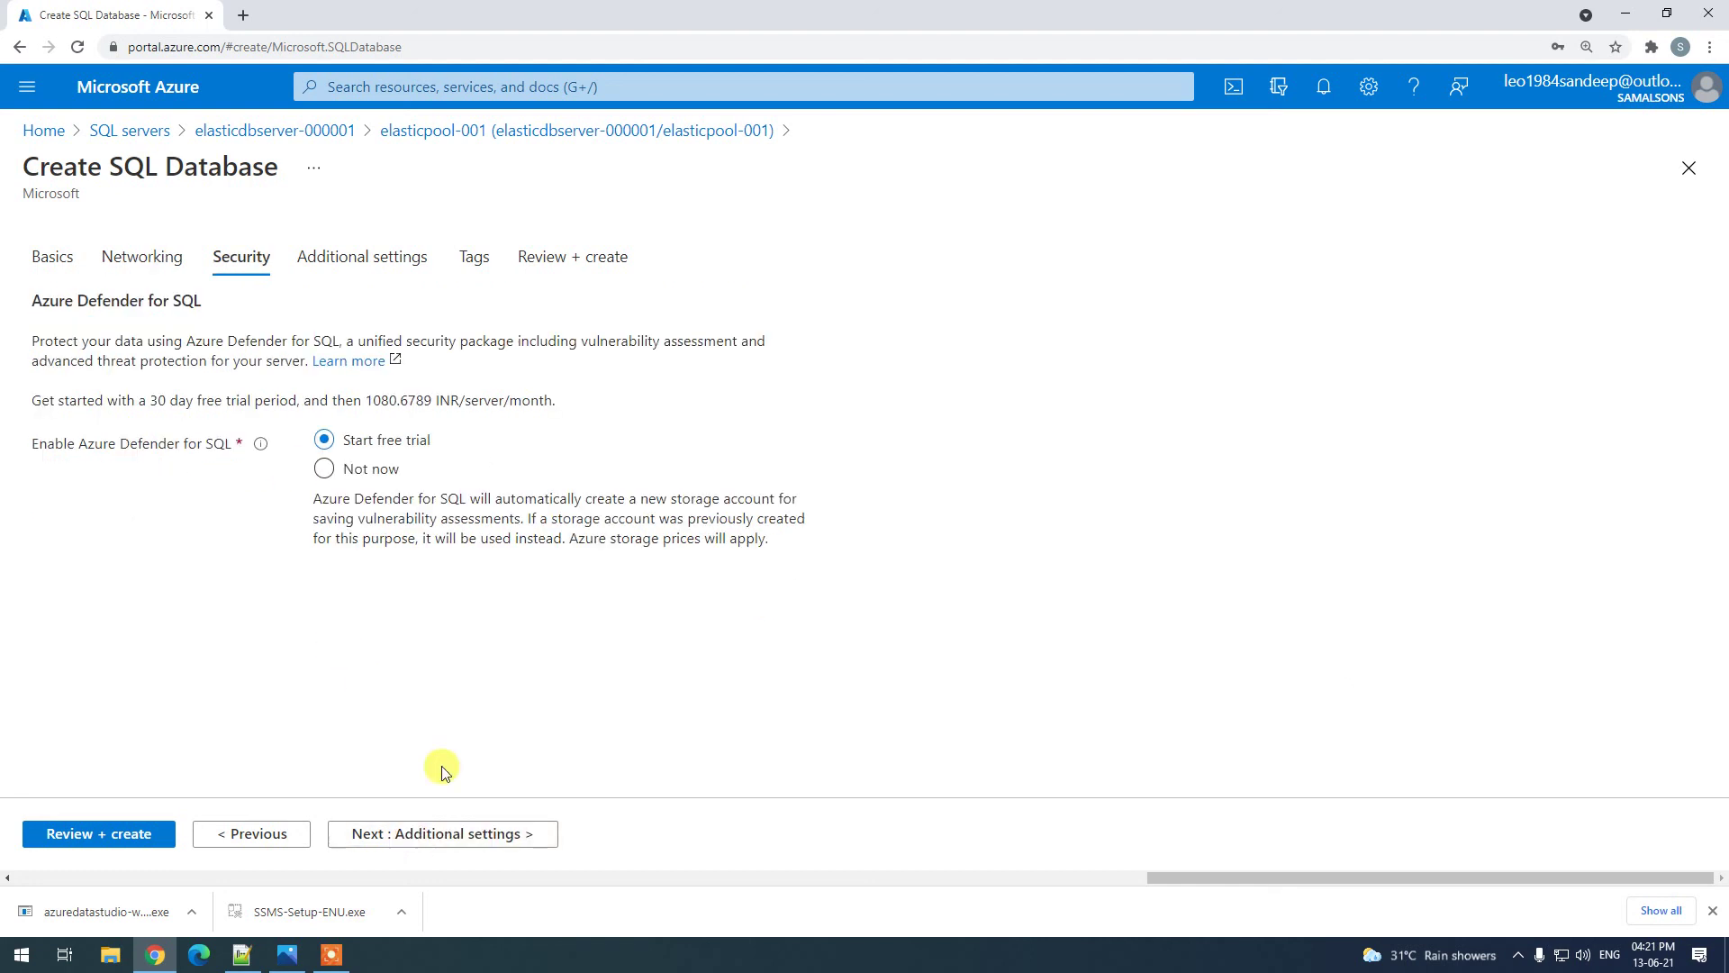
{"action": "left_click", "coordinate": [448, 836]}
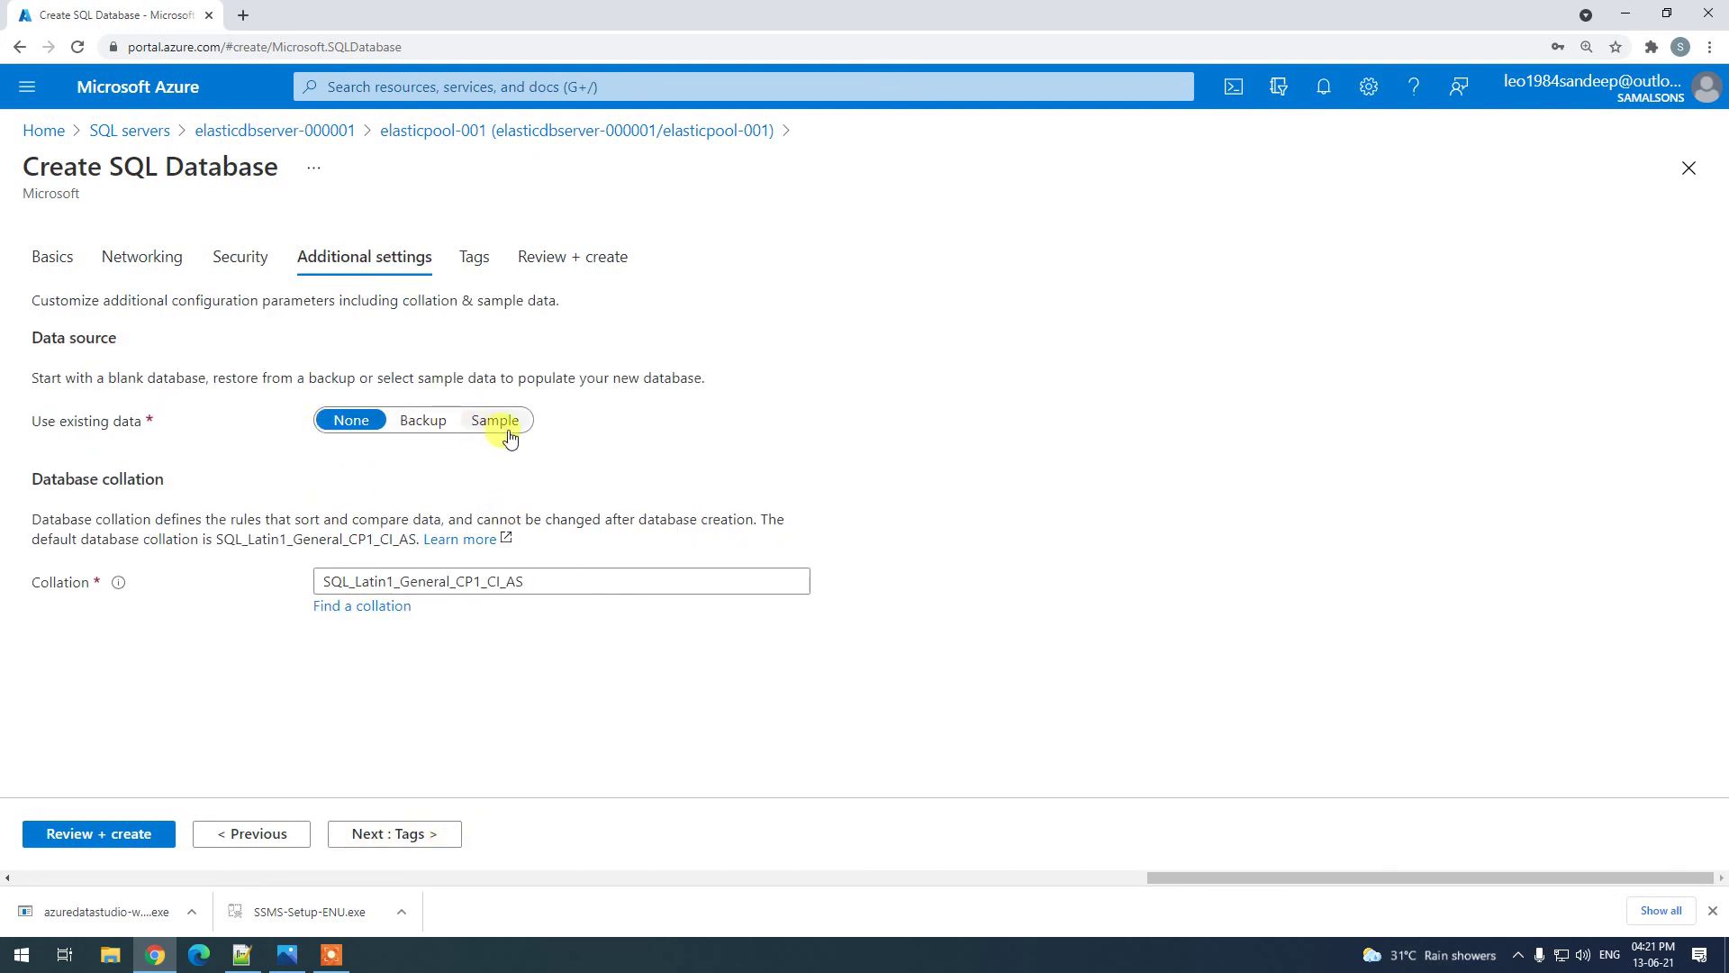
{"action": "left_click", "coordinate": [416, 824]}
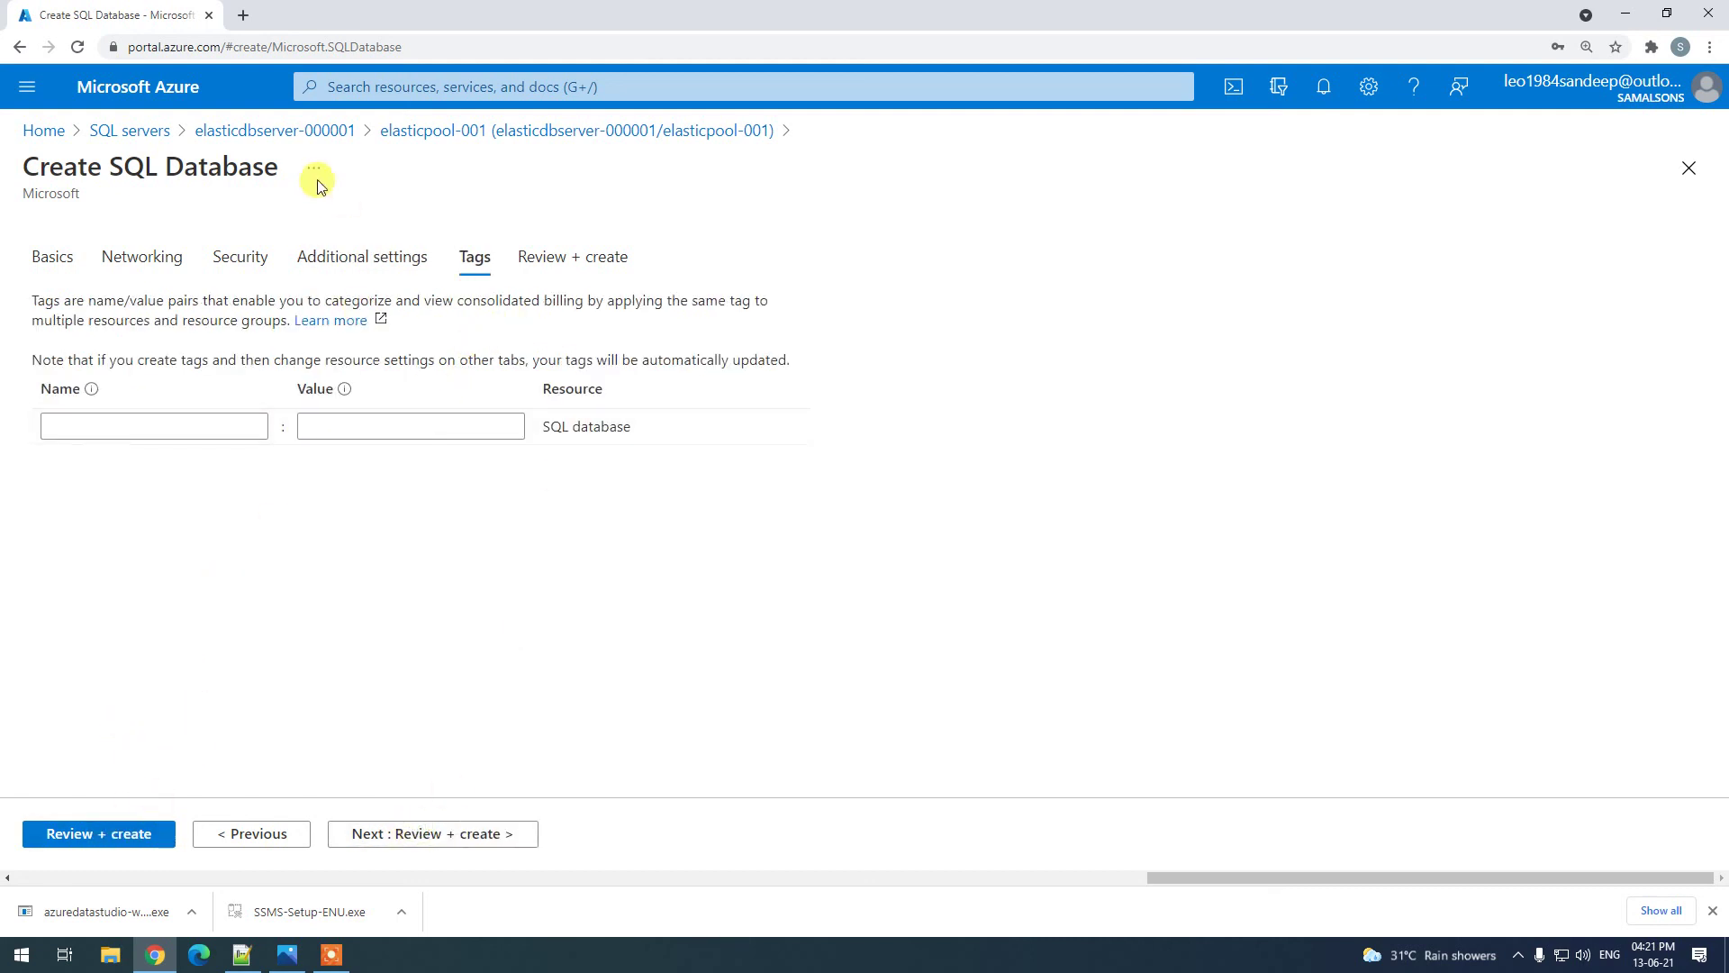
{"action": "left_click", "coordinate": [289, 130]}
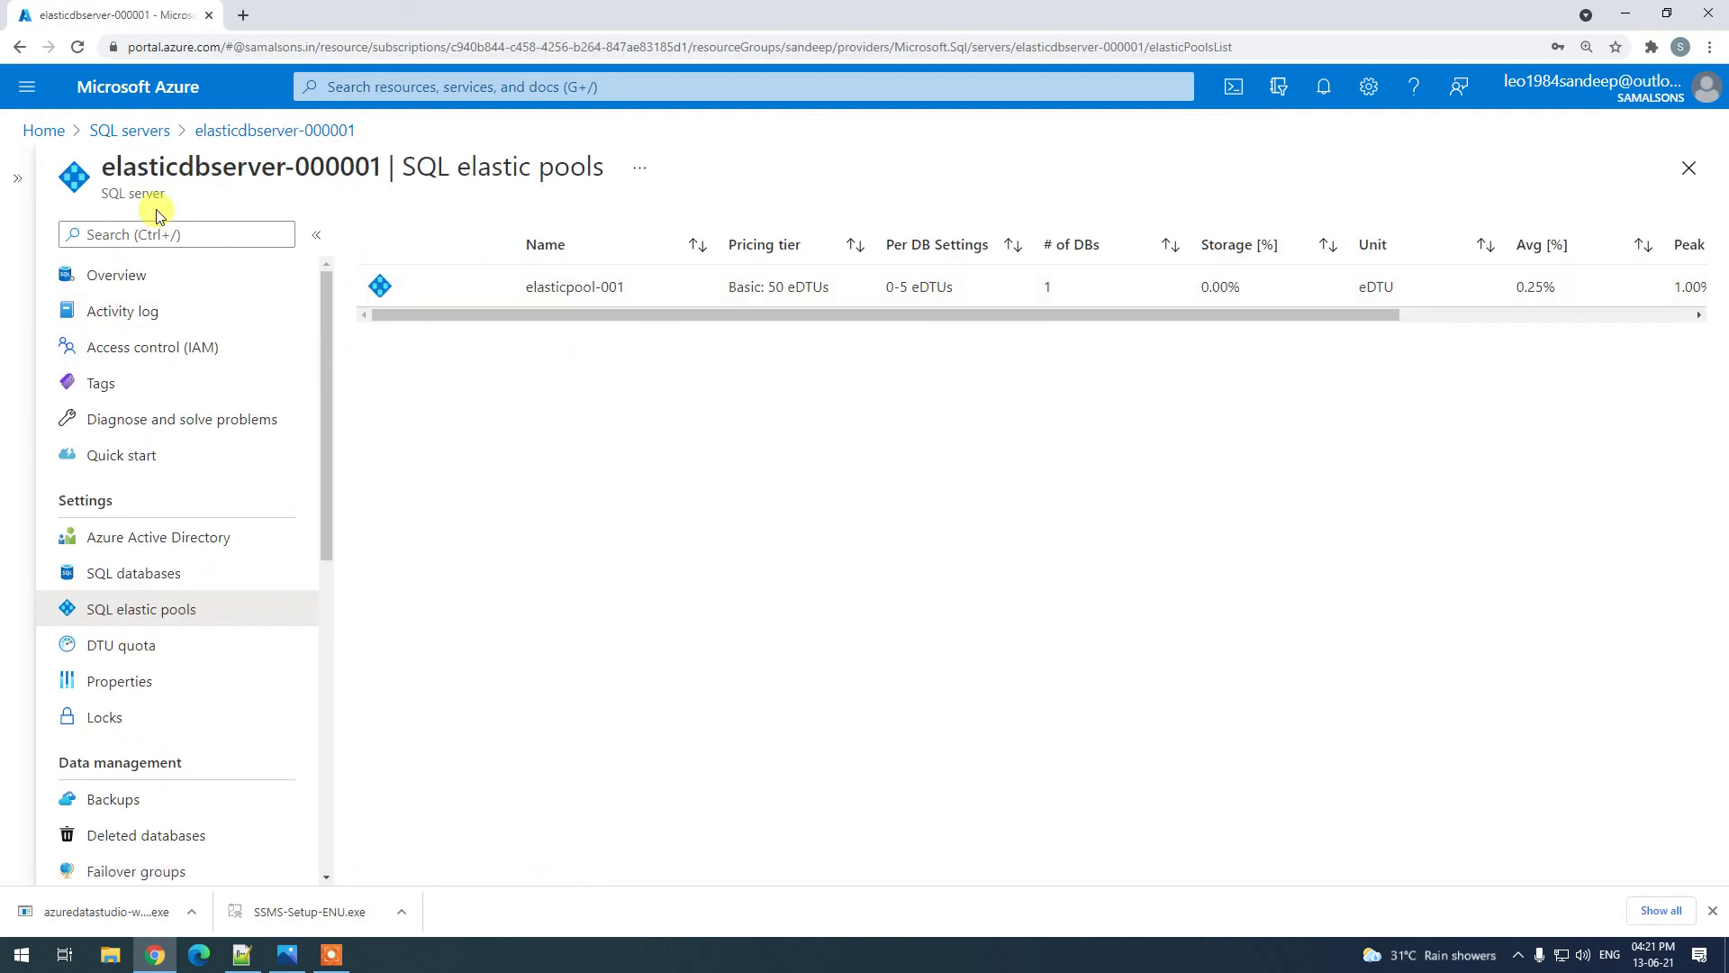
Switch to the azure SQL elastic pool.jpg diagram in Photos and circle the elastic pool box with repeated blue pen strokes.
{"action": "left_click", "coordinate": [279, 960]}
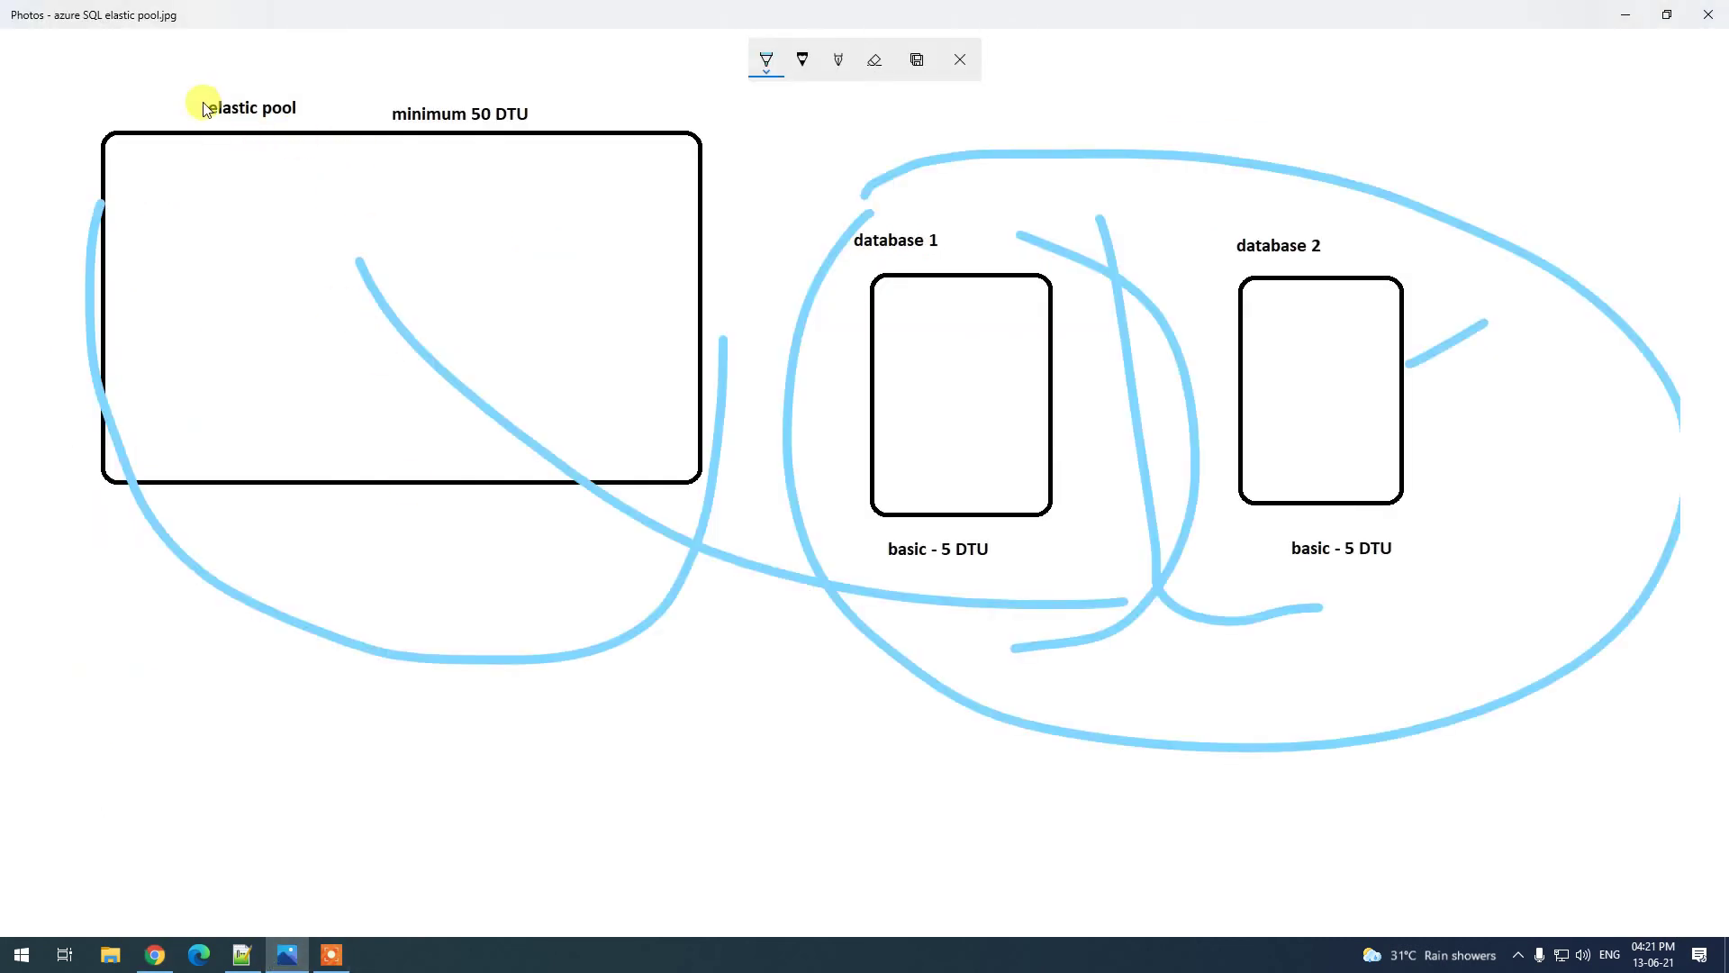
{"action": "mouse_move", "coordinate": [344, 94]}
{"action": "left_mouse_down"}
{"action": "mouse_move", "coordinate": [765, 200]}
{"action": "mouse_move", "coordinate": [417, 571]}
{"action": "mouse_move", "coordinate": [69, 216]}
{"action": "mouse_move", "coordinate": [357, 112]}
{"action": "left_mouse_up"}
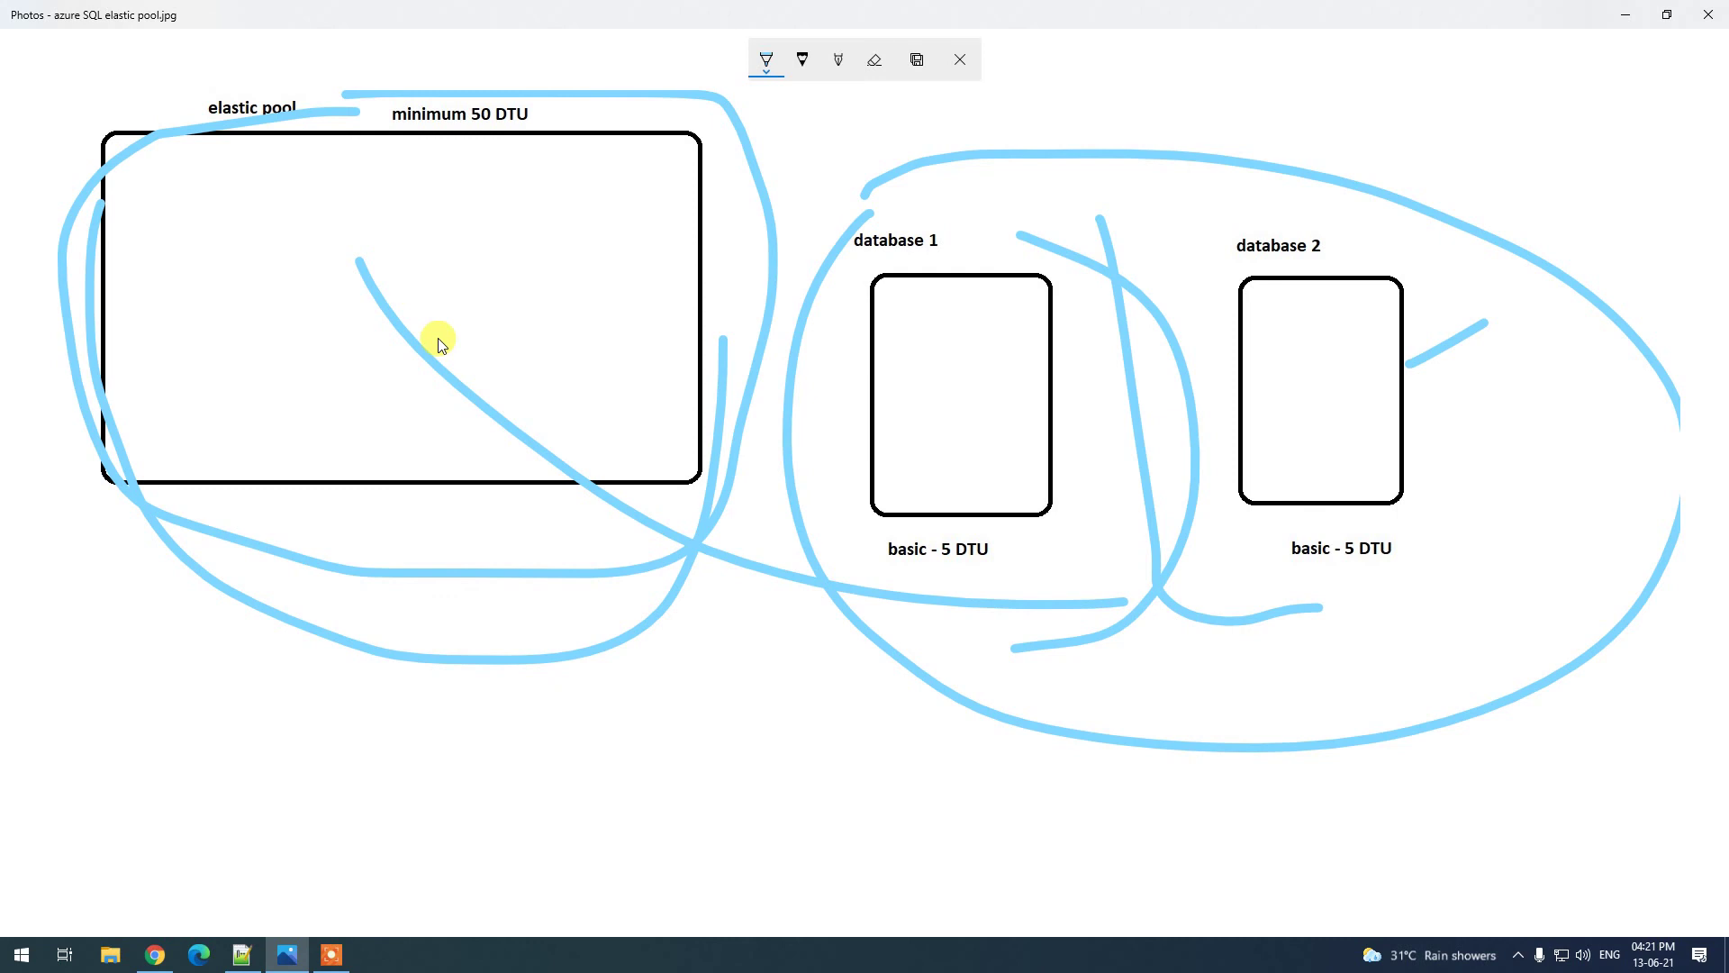
{"action": "mouse_move", "coordinate": [712, 129]}
{"action": "left_mouse_down"}
{"action": "mouse_move", "coordinate": [725, 240]}
{"action": "mouse_move", "coordinate": [306, 586]}
{"action": "left_mouse_up"}
{"action": "mouse_move", "coordinate": [182, 106]}
{"action": "left_mouse_down"}
{"action": "mouse_move", "coordinate": [66, 143]}
{"action": "mouse_move", "coordinate": [527, 649]}
{"action": "left_mouse_up"}
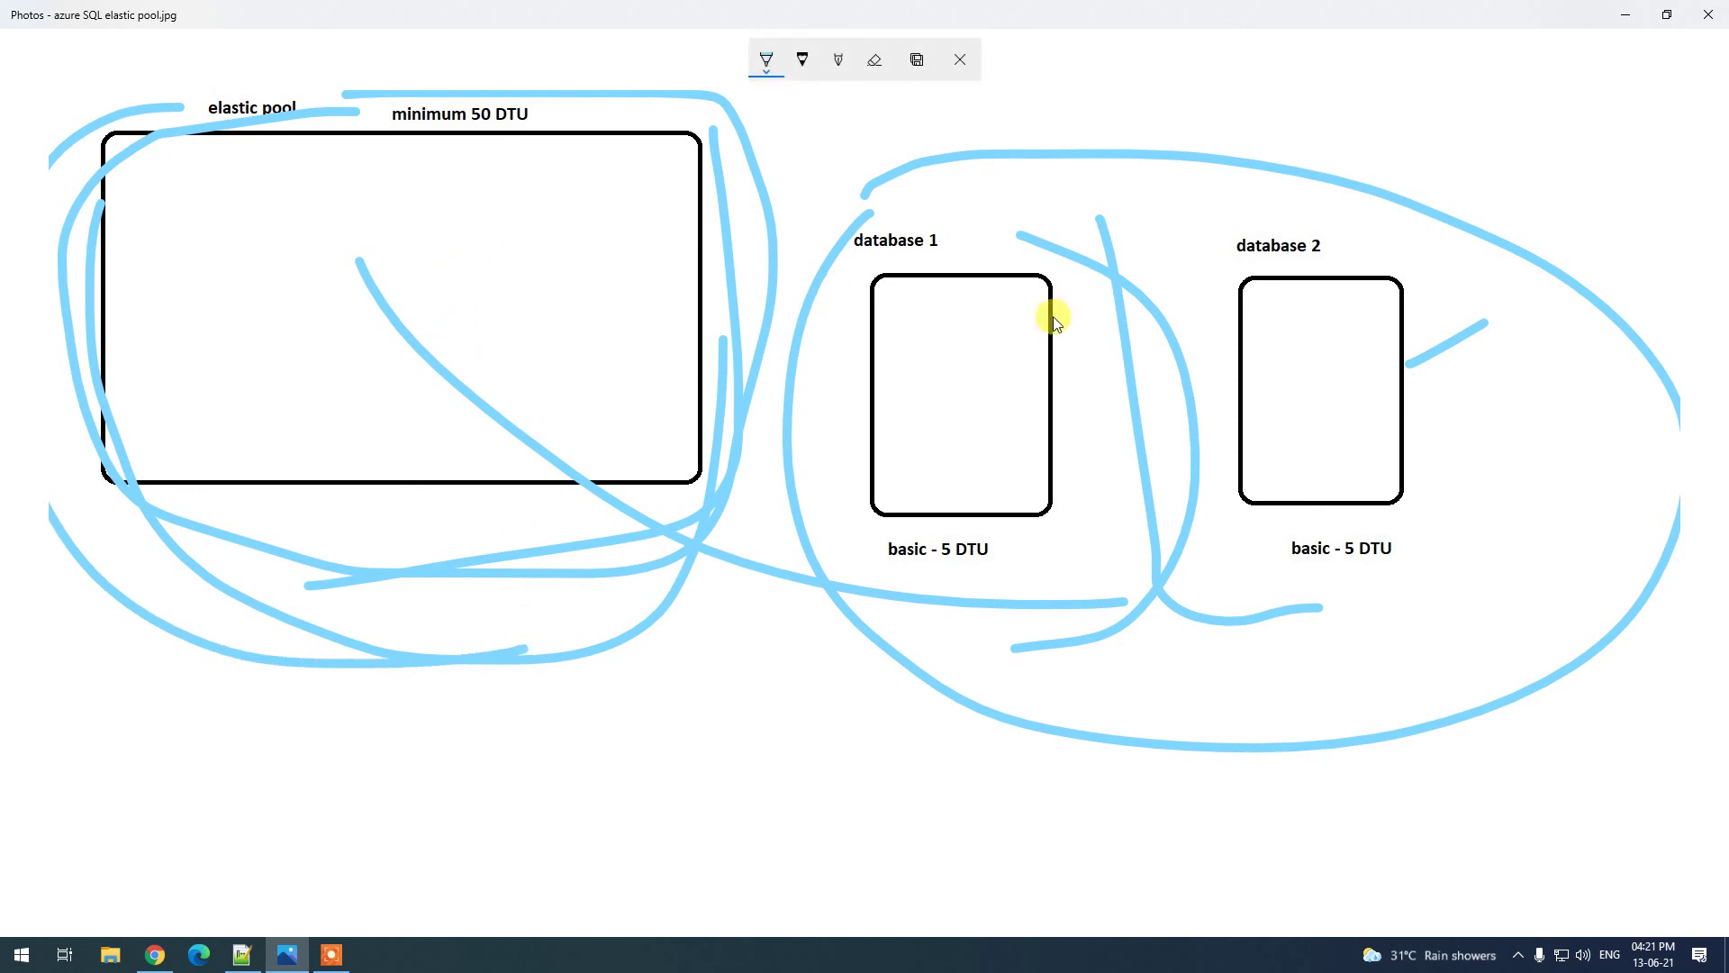
Draw pen lines linking database 1 and database 2 to the elastic pool, and mark the minimum 50 DTU label and the pool's interior.
{"action": "left_click_drag", "start_coordinate": [1173, 524], "coordinate": [560, 431]}
{"action": "mouse_move", "coordinate": [1258, 511]}
{"action": "left_mouse_down"}
{"action": "mouse_move", "coordinate": [1255, 527]}
{"action": "mouse_move", "coordinate": [418, 335]}
{"action": "mouse_move", "coordinate": [434, 297]}
{"action": "left_mouse_up"}
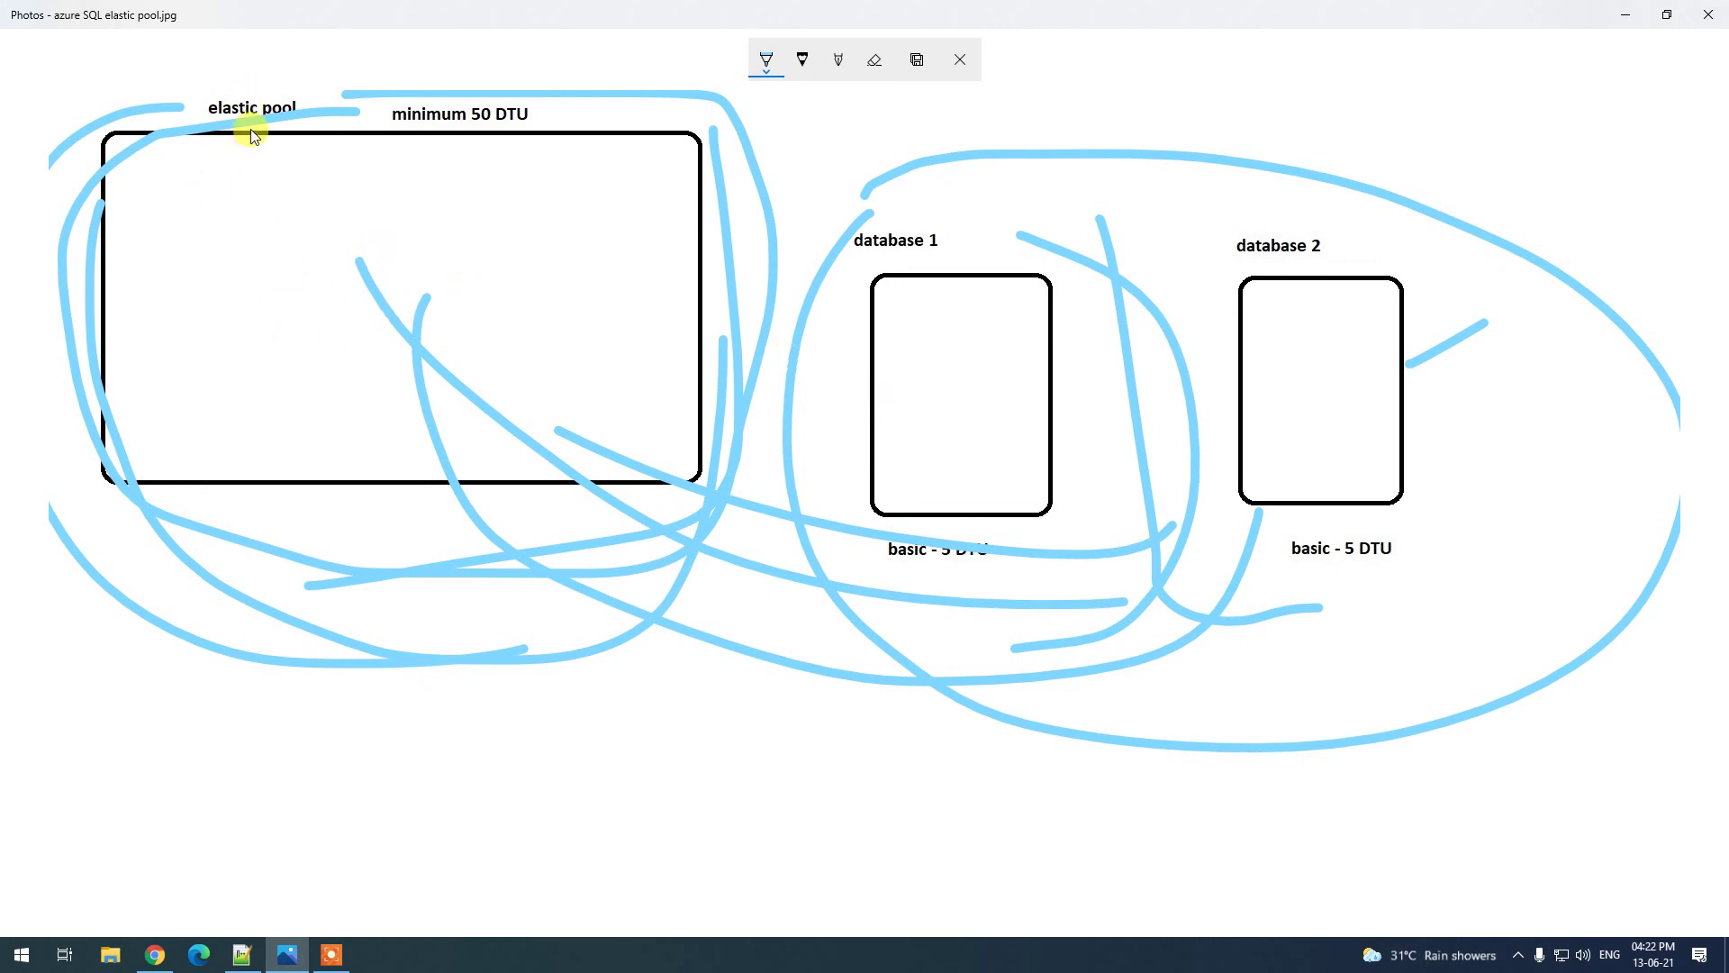
{"action": "left_click_drag", "start_coordinate": [522, 130], "coordinate": [548, 95]}
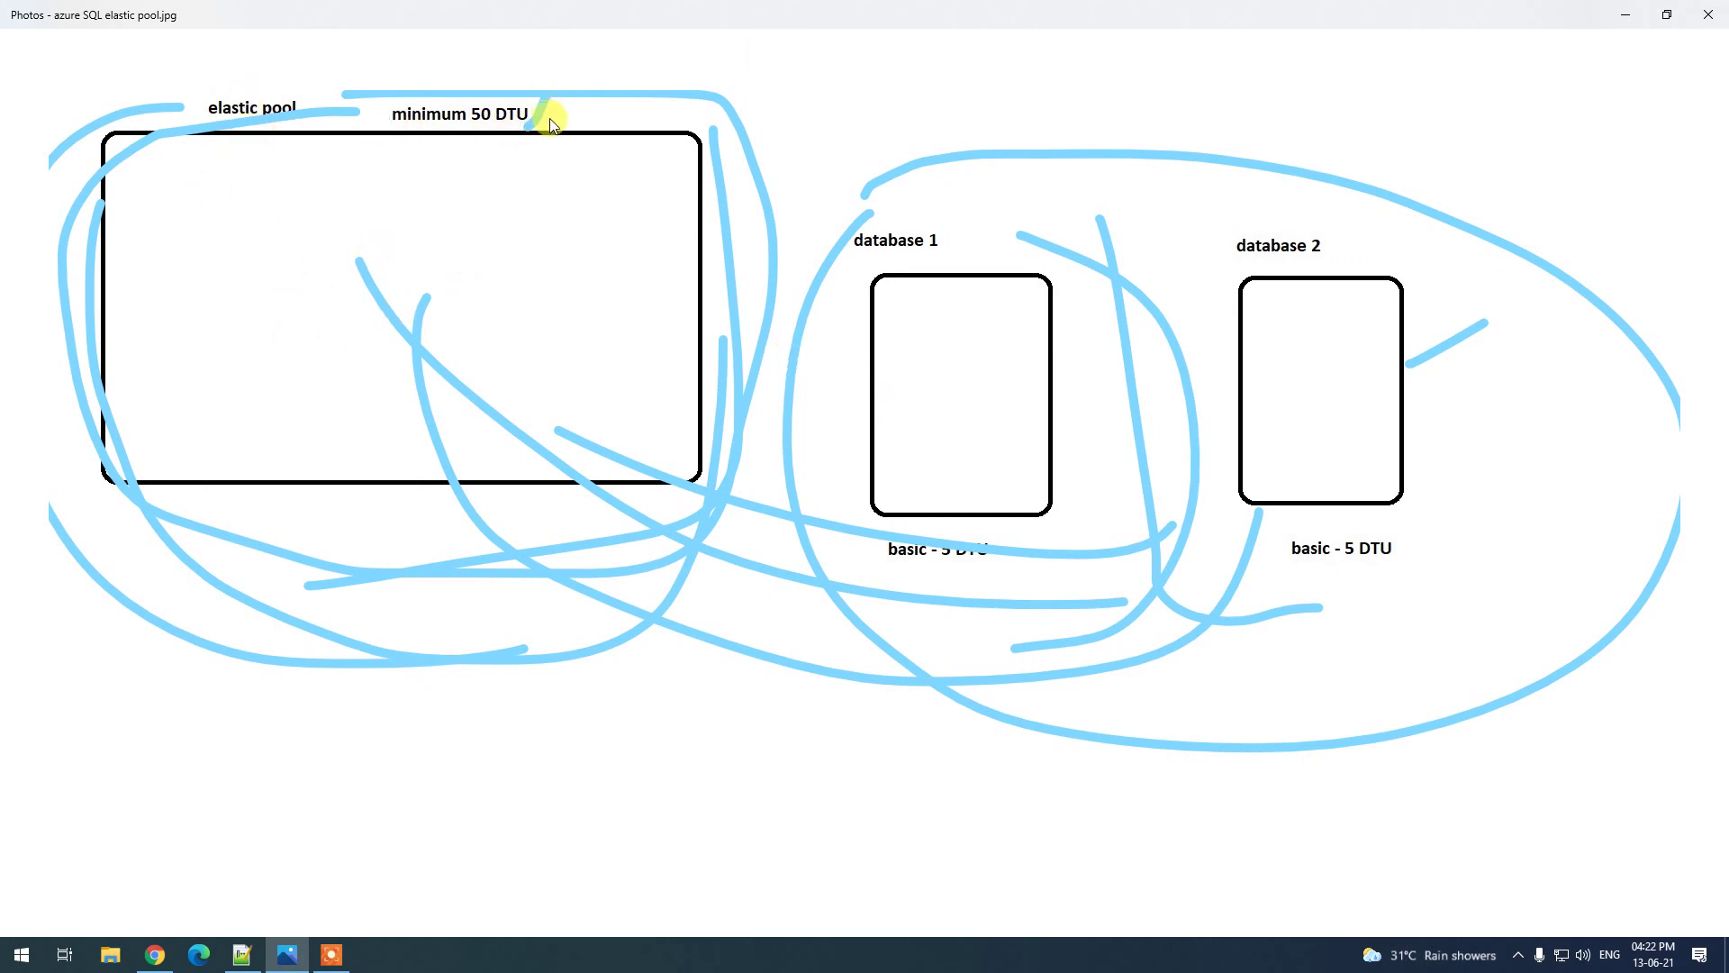
{"action": "left_click_drag", "start_coordinate": [556, 183], "coordinate": [414, 297]}
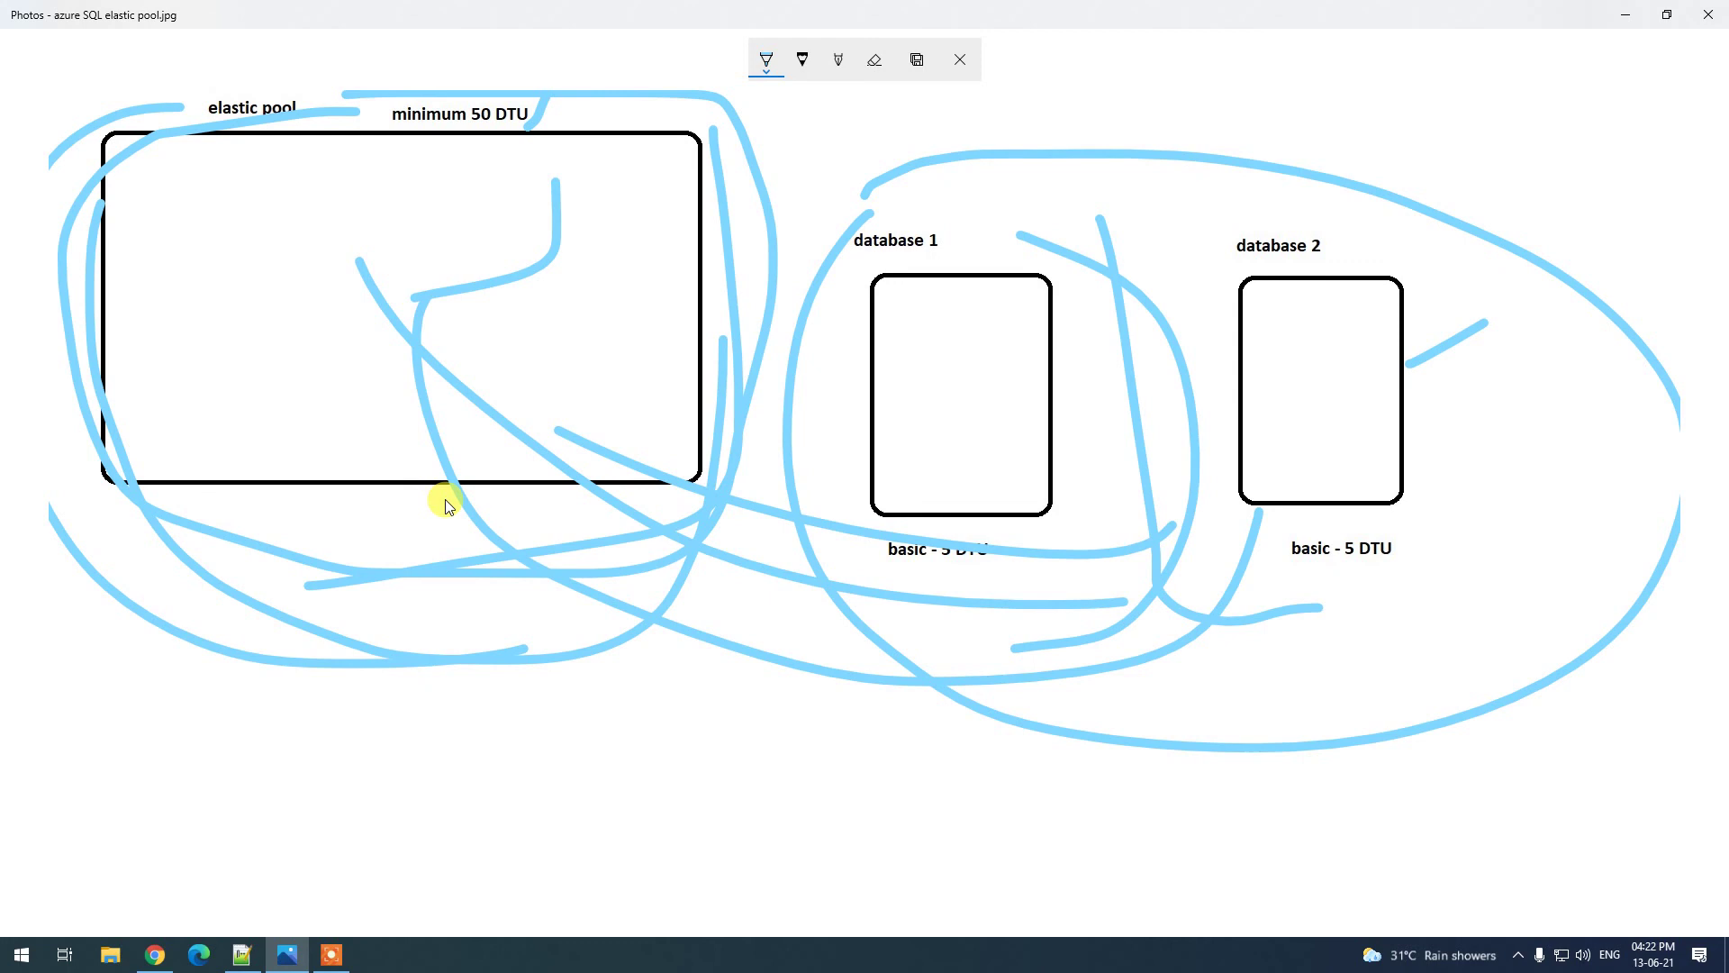
Open the eraser options for clearing all ink from the elastic pool diagram.
{"action": "left_click", "coordinate": [874, 71]}
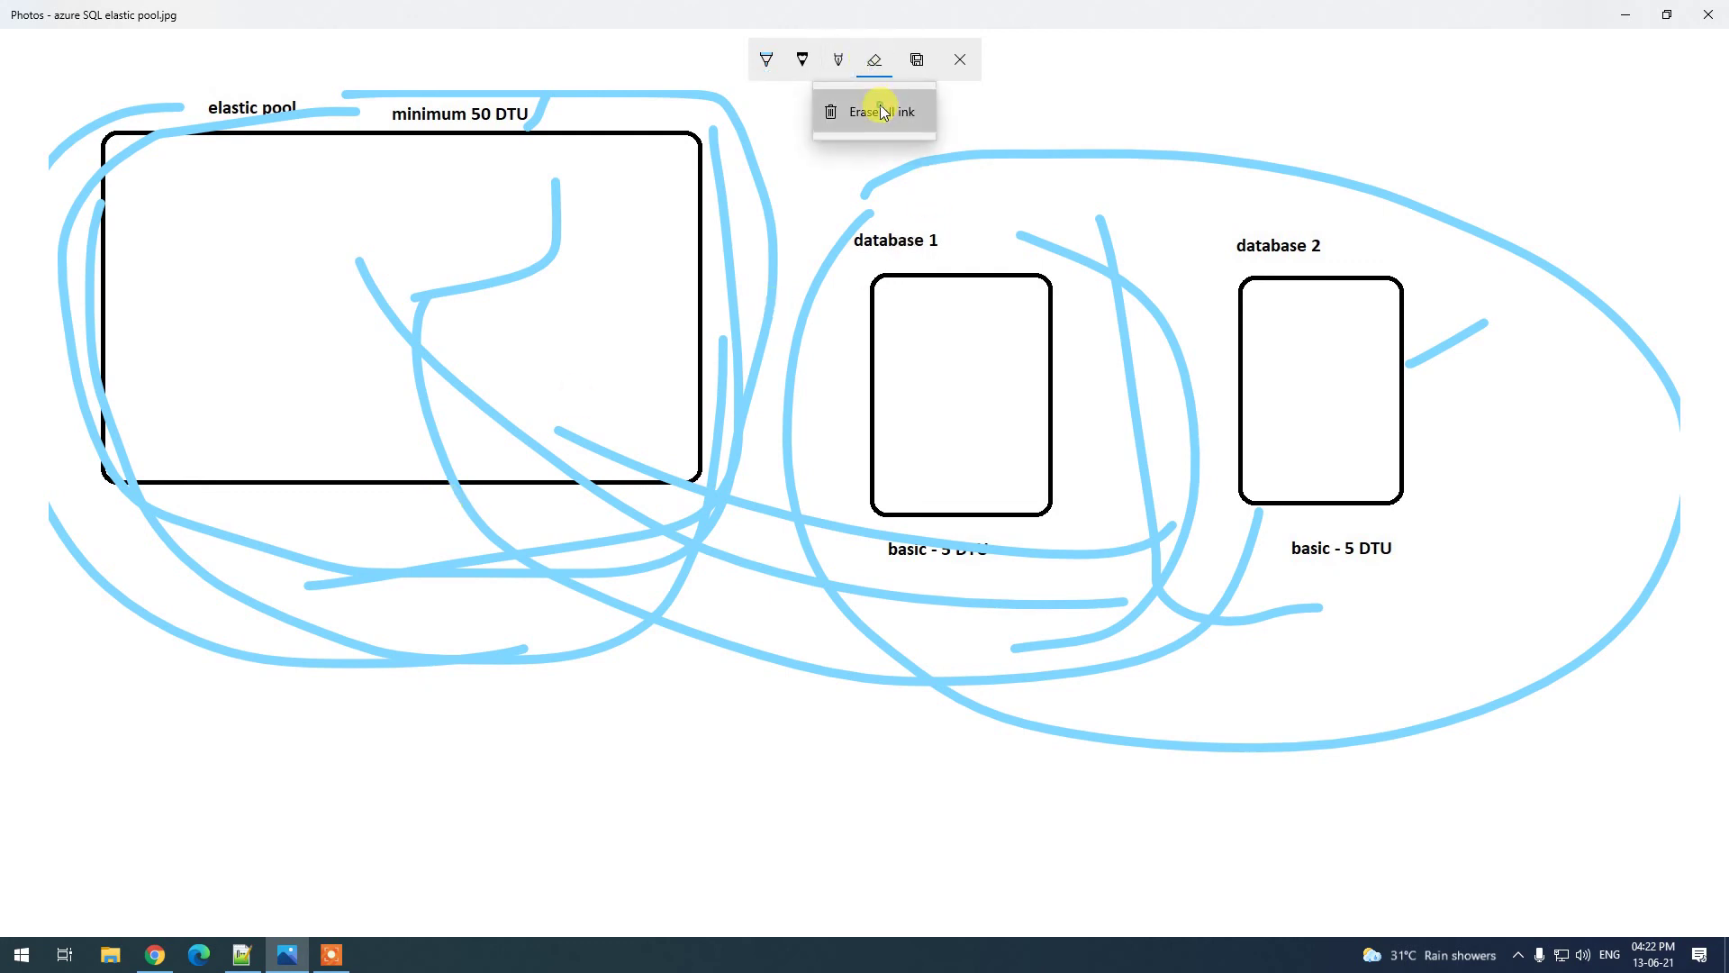